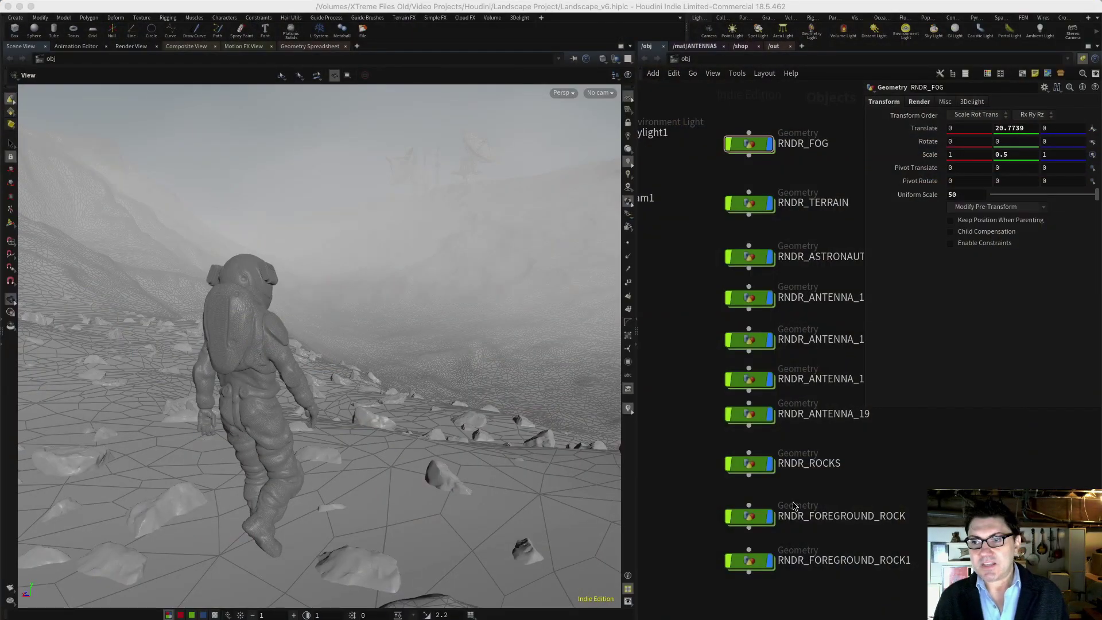
# - Examine the foggy landscape scene with the astronaut, foreground rocks and distant antennas from several angles
pyautogui.click(688, 405)
pyautogui.moveTo(319, 361); pyautogui.dragTo(362, 381)
pyautogui.scroll(-5, 276, 374)
pyautogui.scroll(3, 282, 395)
pyautogui.moveTo(362, 380); pyautogui.dragTo(403, 418, button='middle')
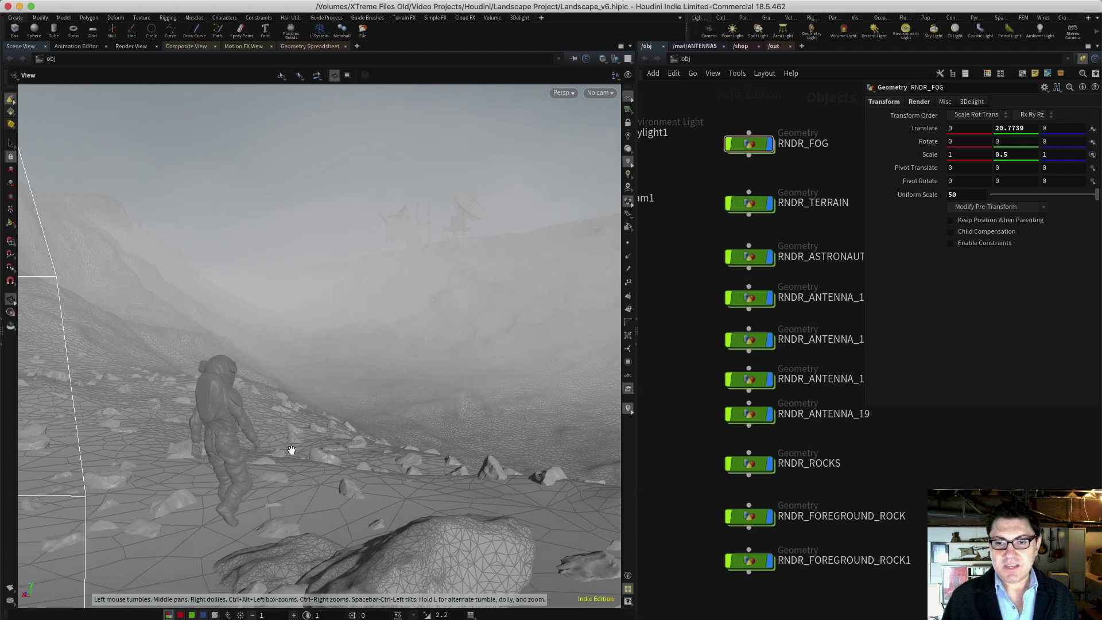
pyautogui.moveTo(262, 426); pyautogui.dragTo(442, 345)
pyautogui.moveTo(442, 345); pyautogui.dragTo(417, 380, button='middle')
pyautogui.moveTo(379, 360); pyautogui.dragTo(394, 246)
pyautogui.moveTo(379, 352); pyautogui.dragTo(286, 407)
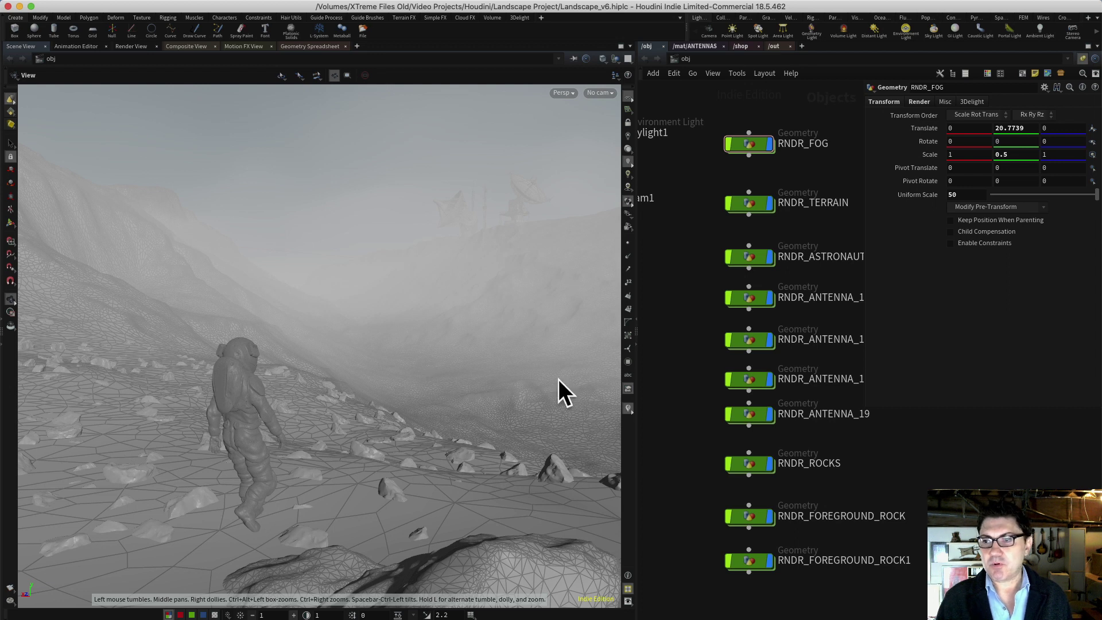
# - Add a 3Delight Viewport node to the output network
pyautogui.click(773, 46)
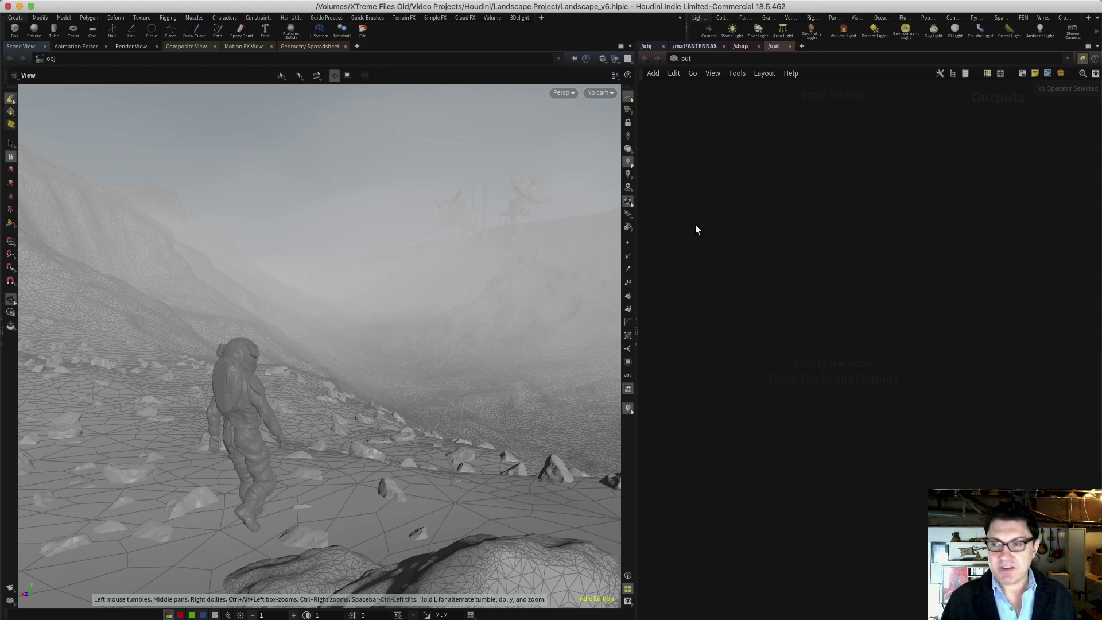
pyautogui.press('Tab')
pyautogui.write('vi')
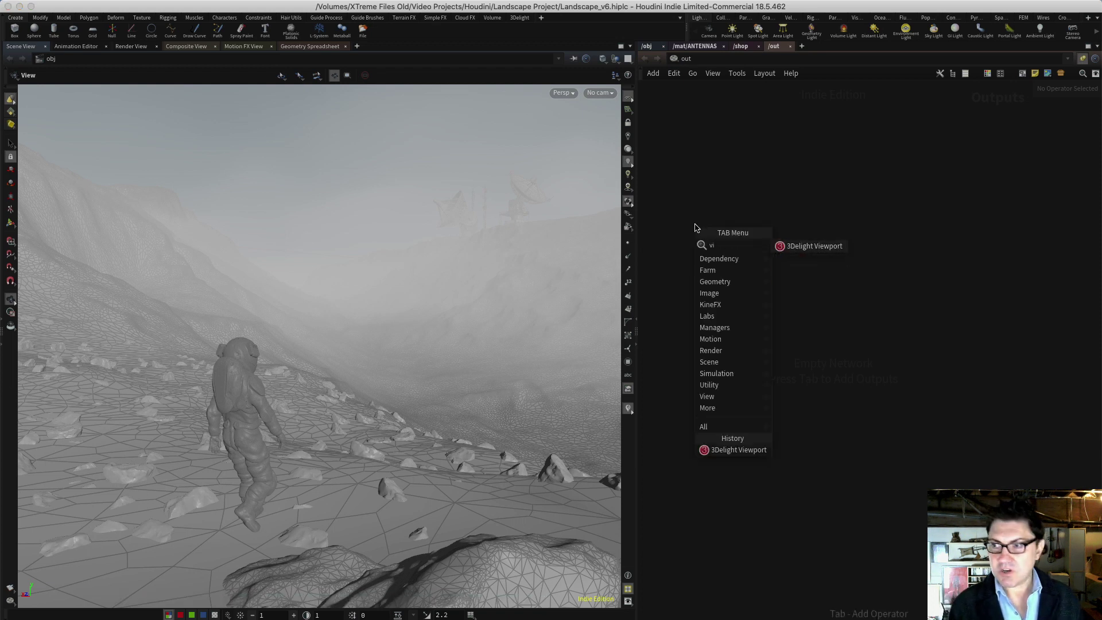
pyautogui.press('Return')
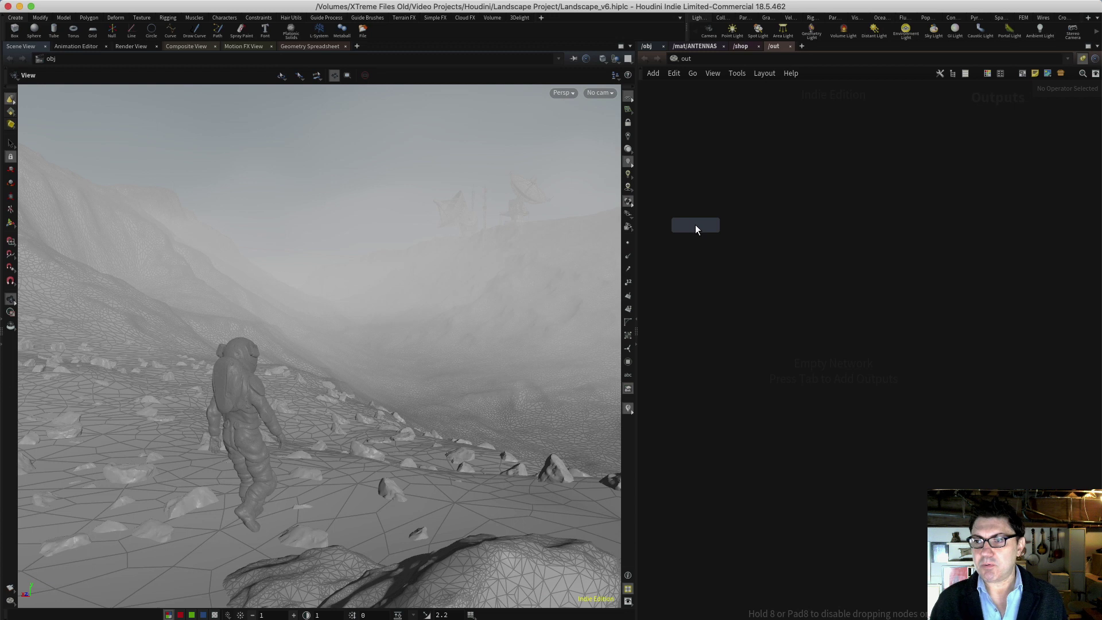
pyautogui.click(694, 225)
pyautogui.moveTo(695, 225); pyautogui.dragTo(695, 212)
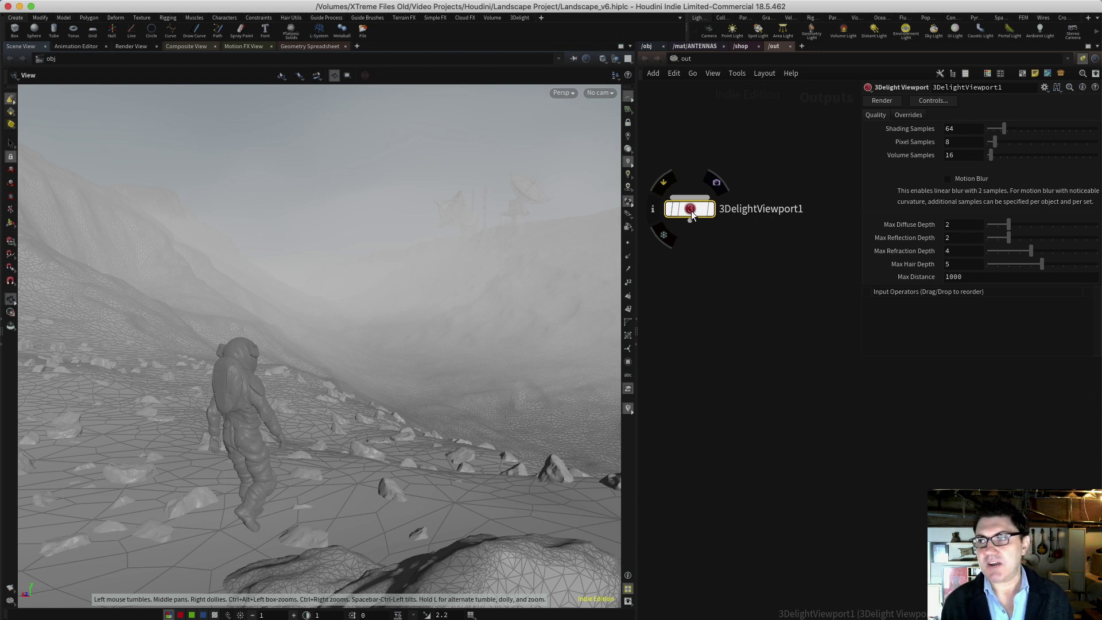
# - Render the landscape live in the viewport with 3Delight and view it from other angles
pyautogui.click(881, 101)
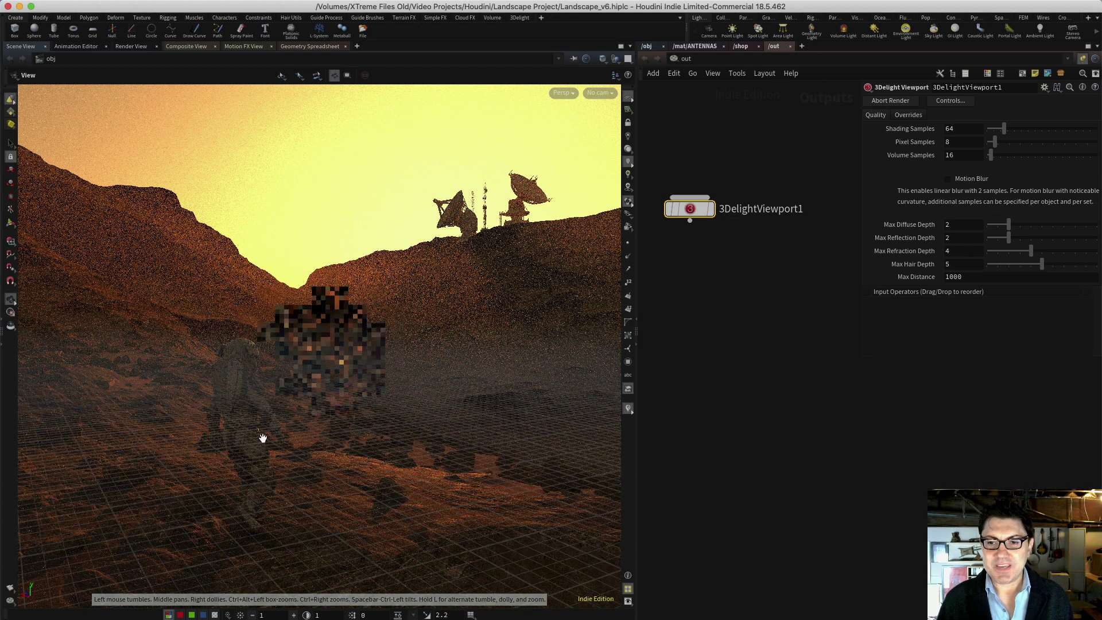
pyautogui.moveTo(254, 430); pyautogui.dragTo(402, 183)
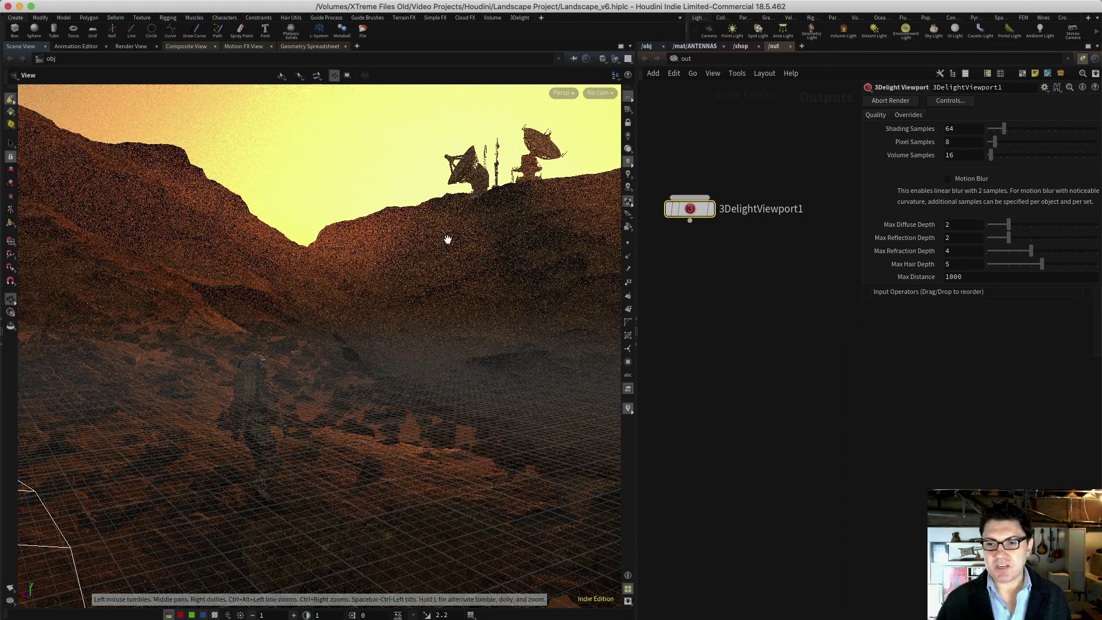
pyautogui.moveTo(322, 328); pyautogui.dragTo(277, 362, button='right')
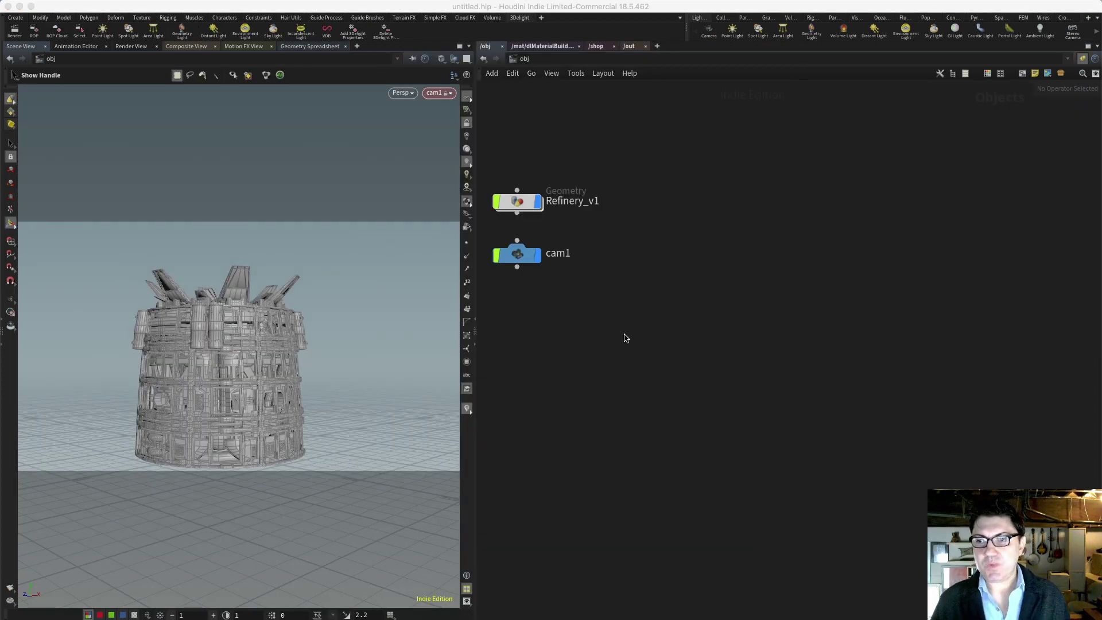
# - Add a sky light below cam1 in the refinery scene and review its Sun, Sky and Ground settings
pyautogui.click(624, 395)
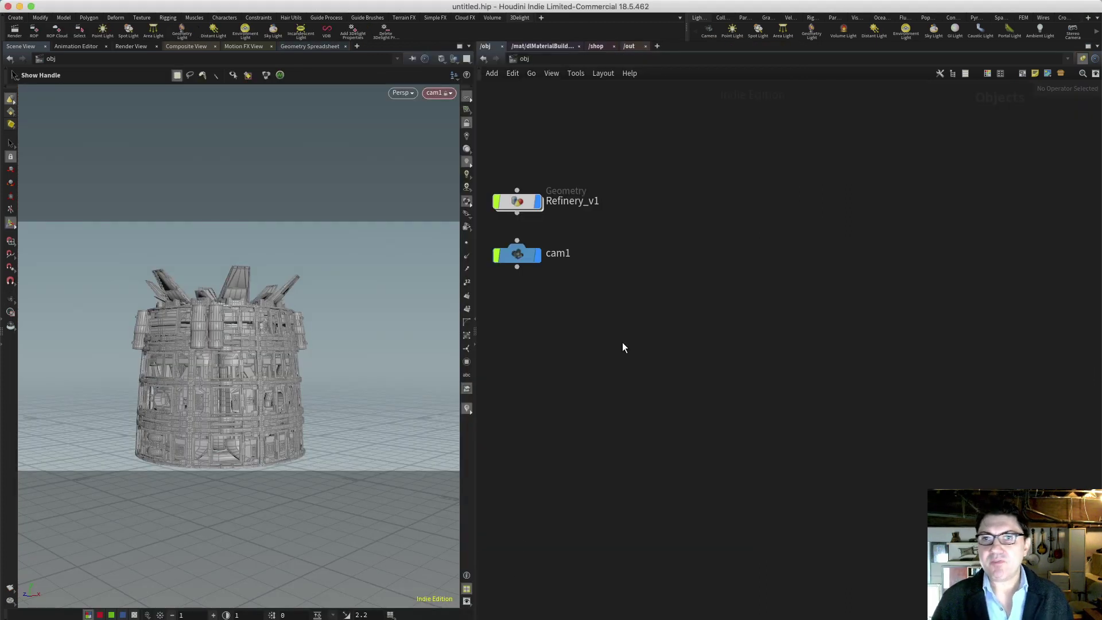
pyautogui.click(274, 31)
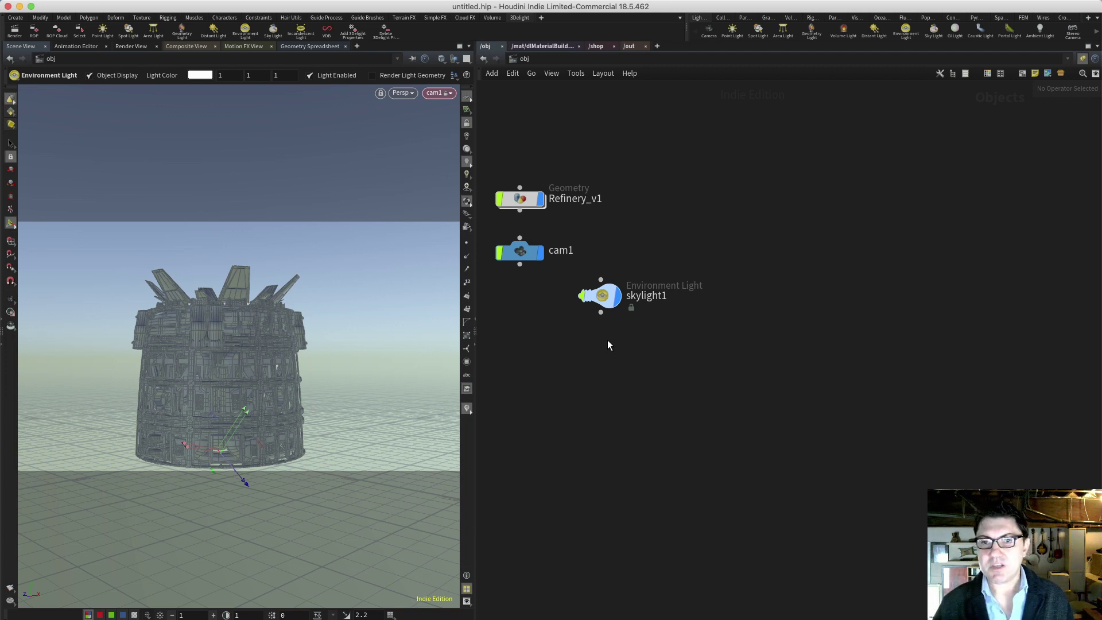
pyautogui.moveTo(603, 297); pyautogui.dragTo(531, 329)
pyautogui.click(532, 330)
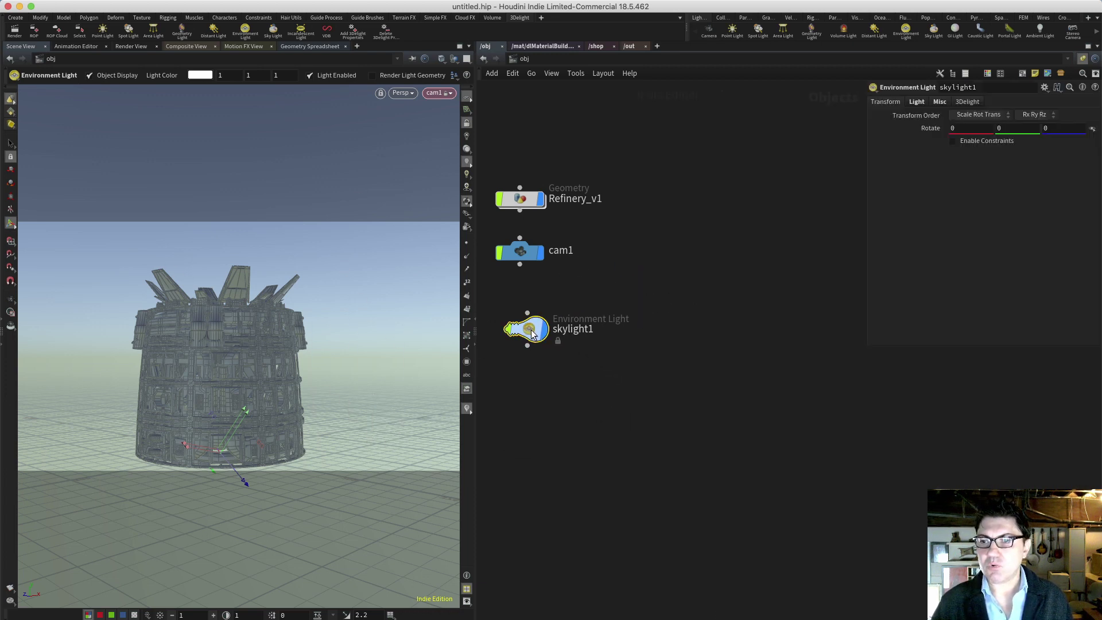
pyautogui.click(917, 102)
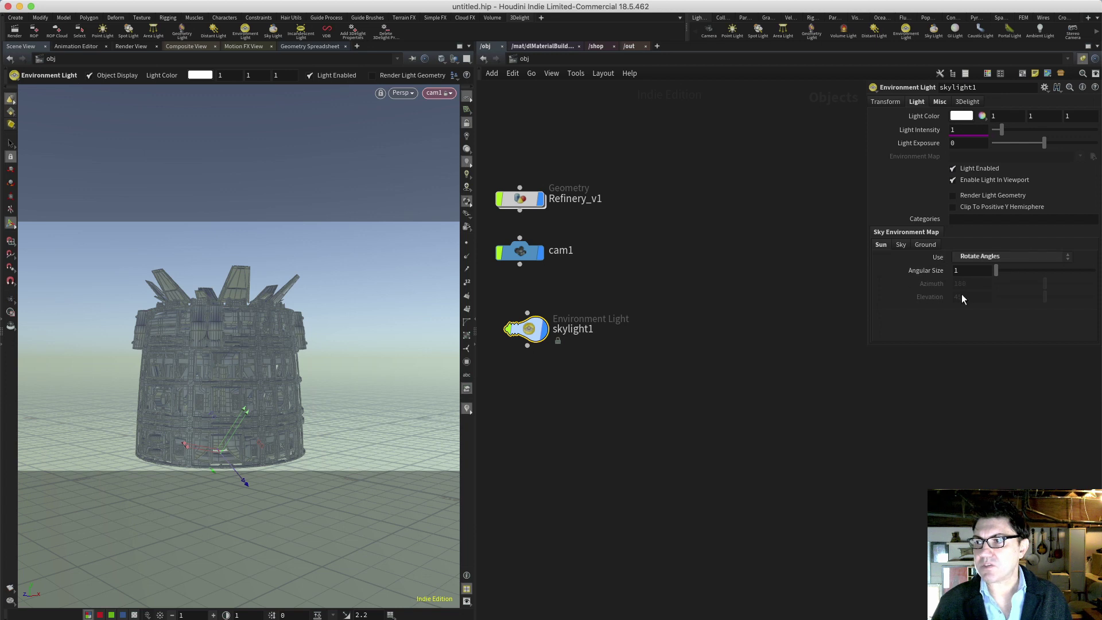
pyautogui.click(901, 245)
pyautogui.click(925, 247)
pyautogui.click(882, 245)
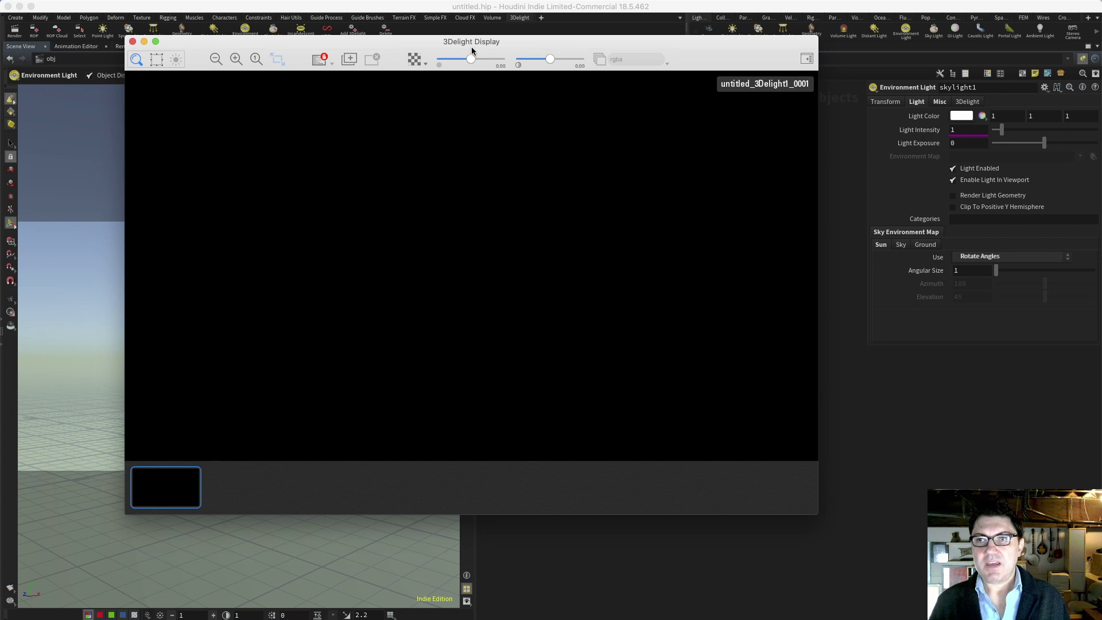
# - Move the 3Delight render window clear of the sky light's parameters, enable Render Light Geometry and re-render
pyautogui.moveTo(456, 39); pyautogui.dragTo(419, 64)
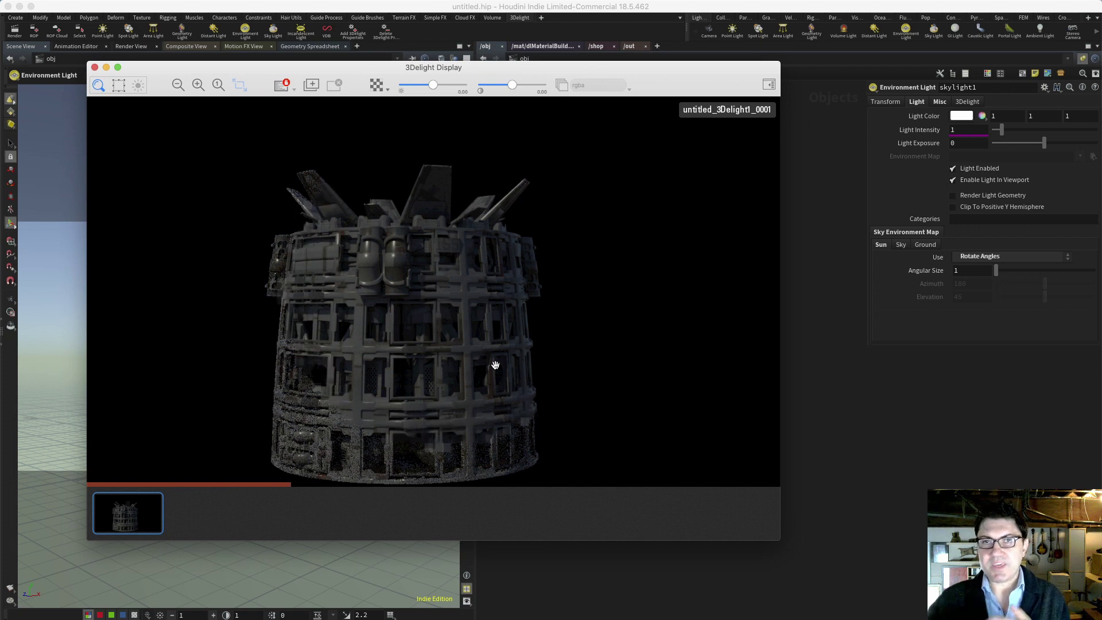
pyautogui.moveTo(268, 70); pyautogui.dragTo(399, 53)
pyautogui.moveTo(695, 46); pyautogui.dragTo(504, 28)
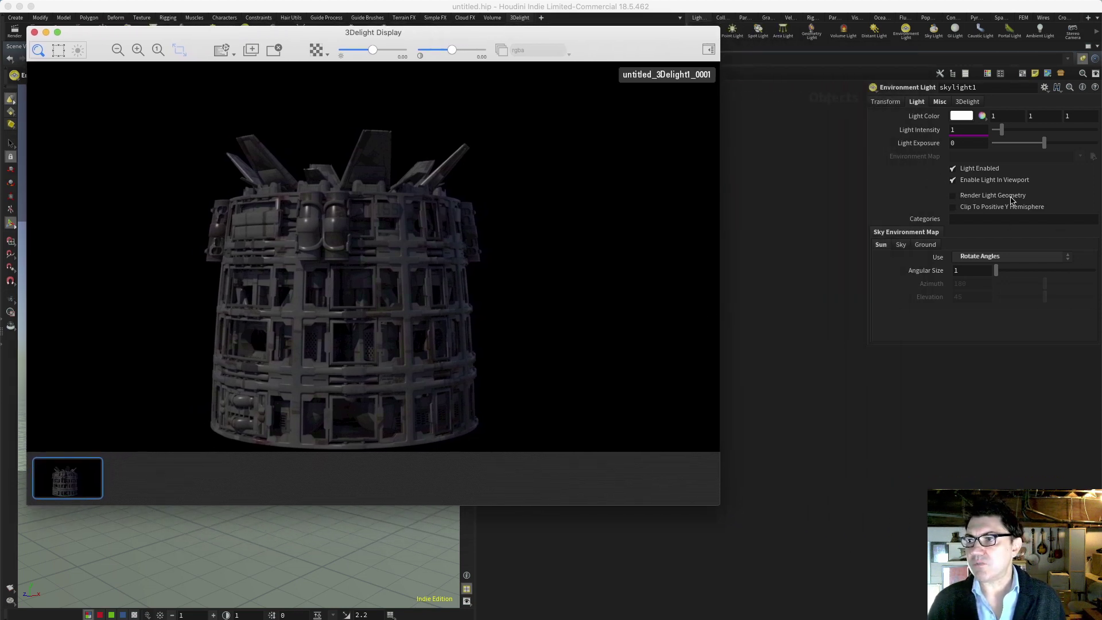
pyautogui.click(954, 196)
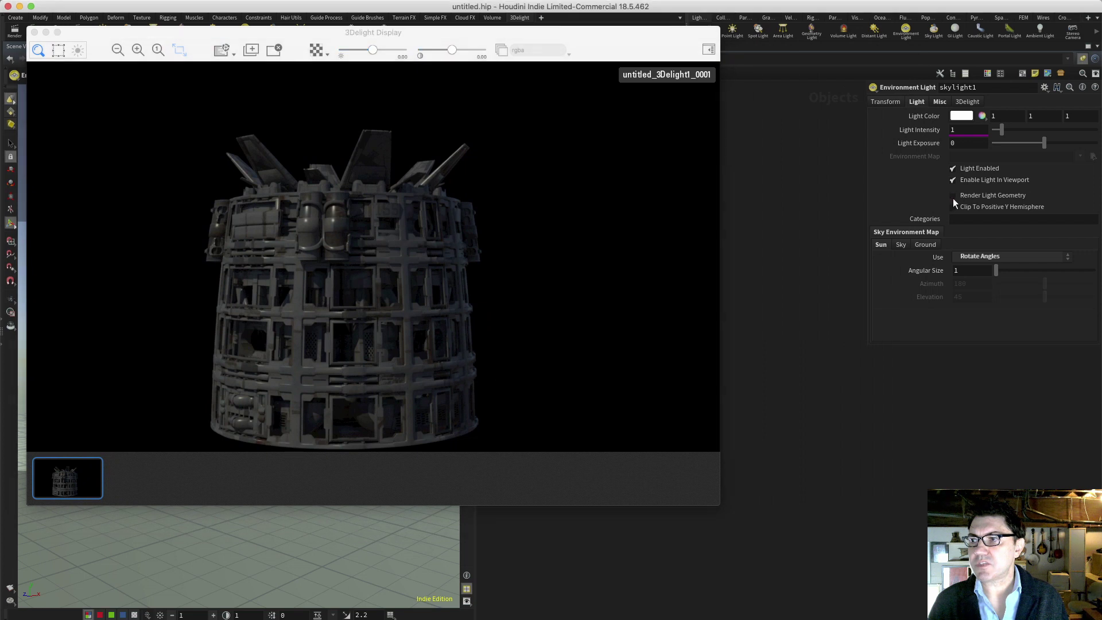
pyautogui.click(220, 54)
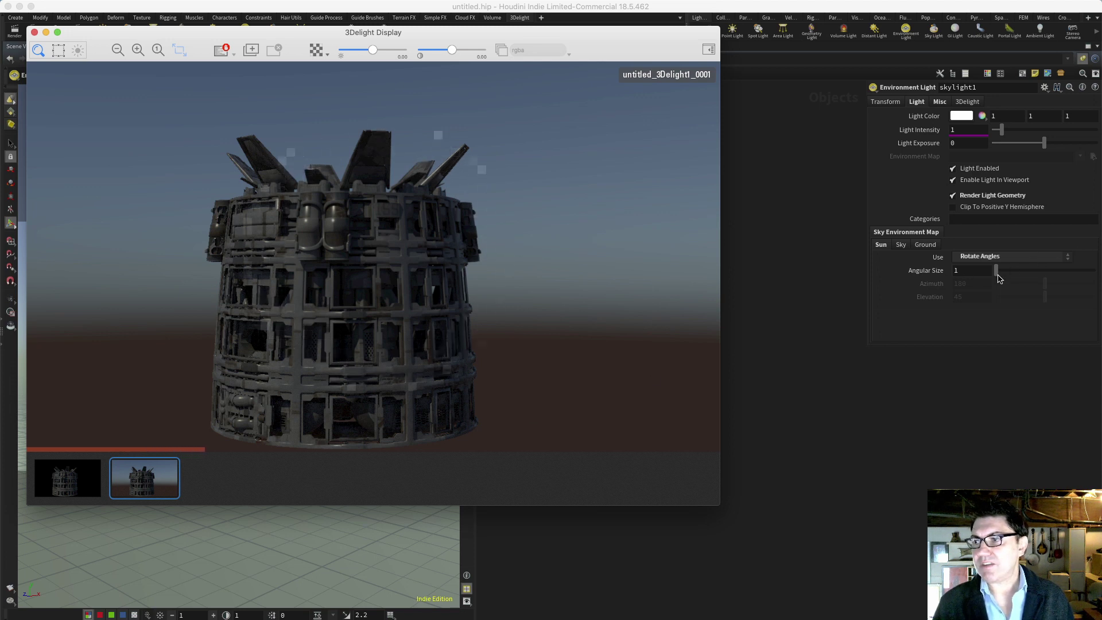
# - Switch the sun's positioning to Azimuth and Elevation and set the azimuth to 320
pyautogui.click(993, 256)
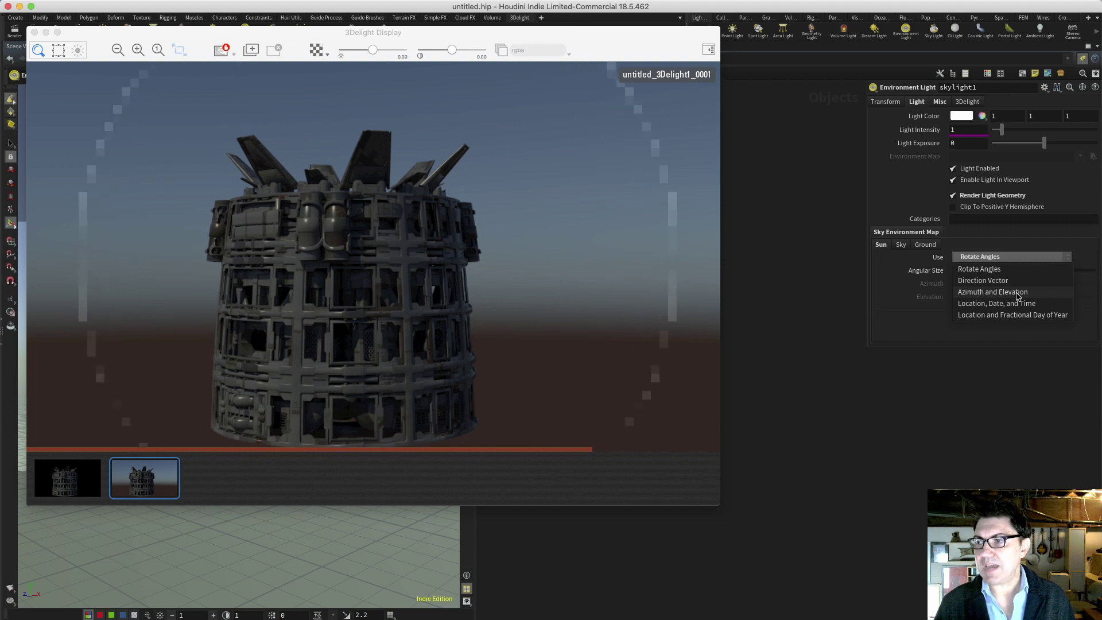
pyautogui.click(1019, 293)
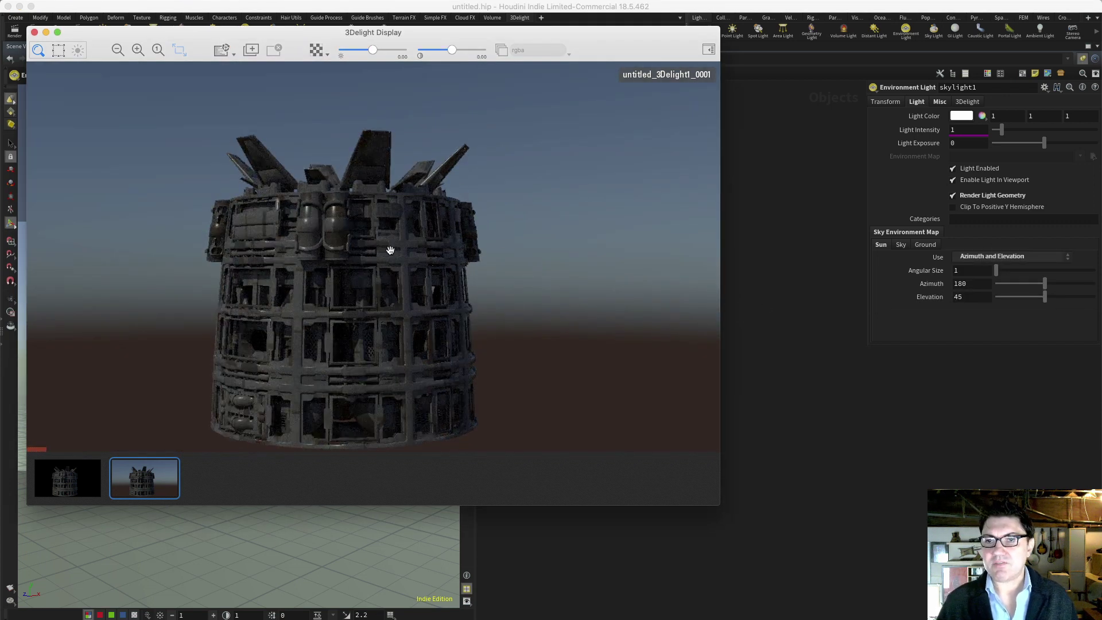
pyautogui.keyDown('ctrl'); pyautogui.middleClick(930, 285); pyautogui.keyUp('ctrl')
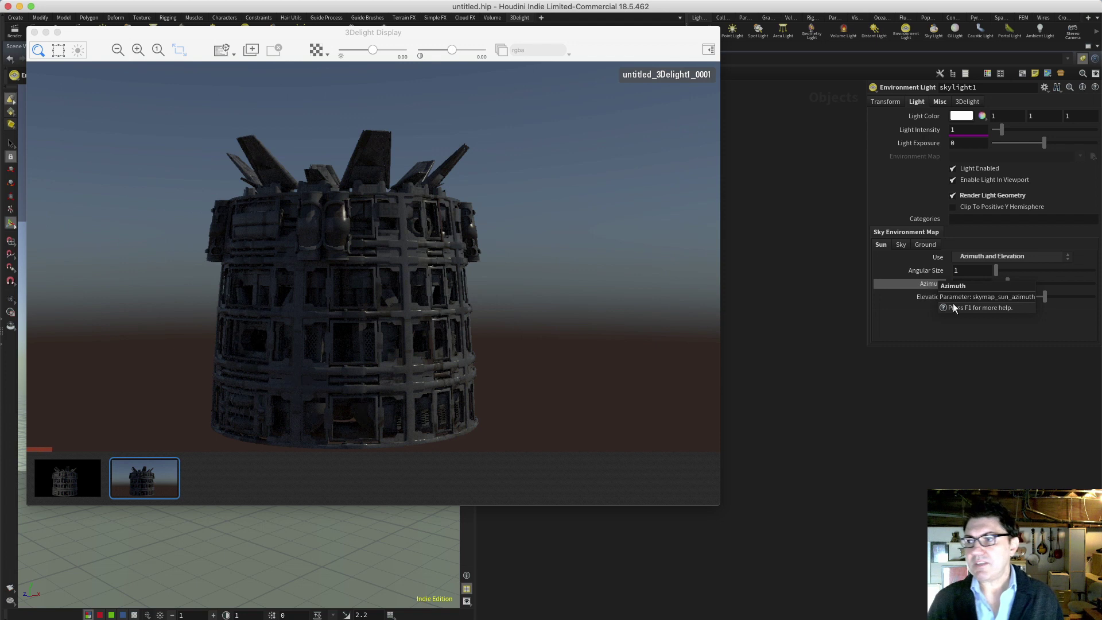
pyautogui.click(970, 284)
pyautogui.write('320')
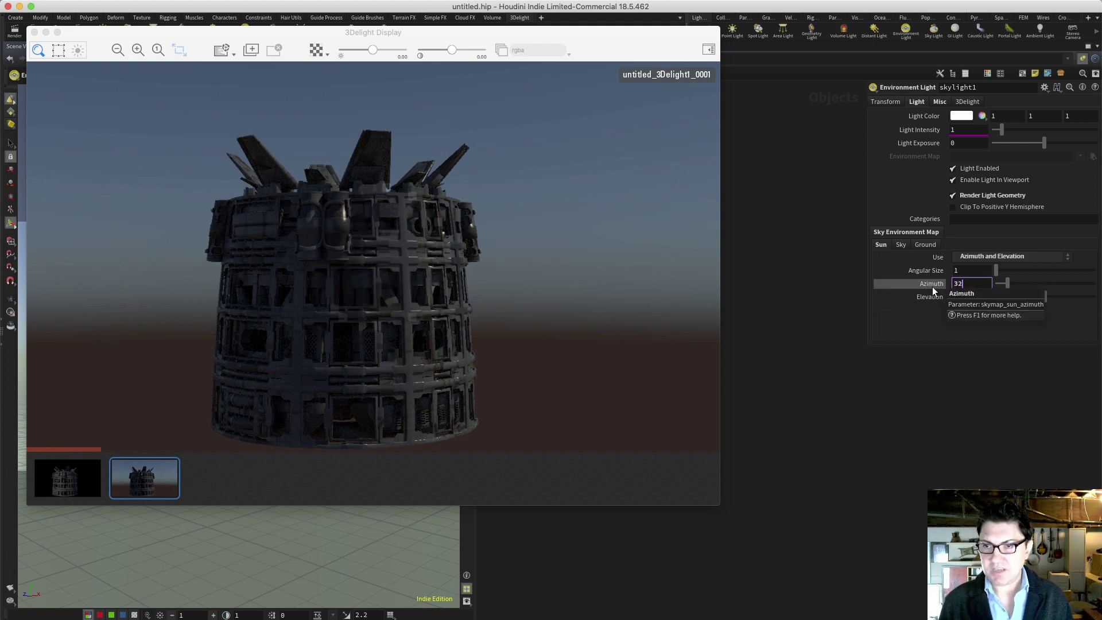
pyautogui.press('Return')
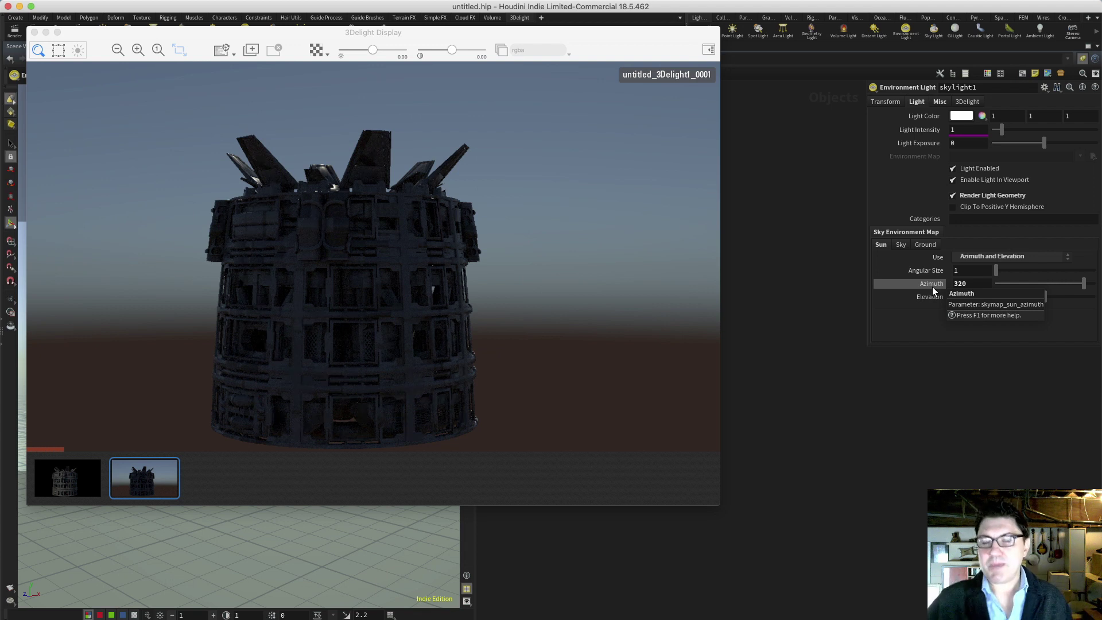
# - Set the sun's elevation to 5 and its azimuth to 325
pyautogui.click(975, 297)
pyautogui.doubleClick(975, 298)
pyautogui.write('5')
pyautogui.press('Return')
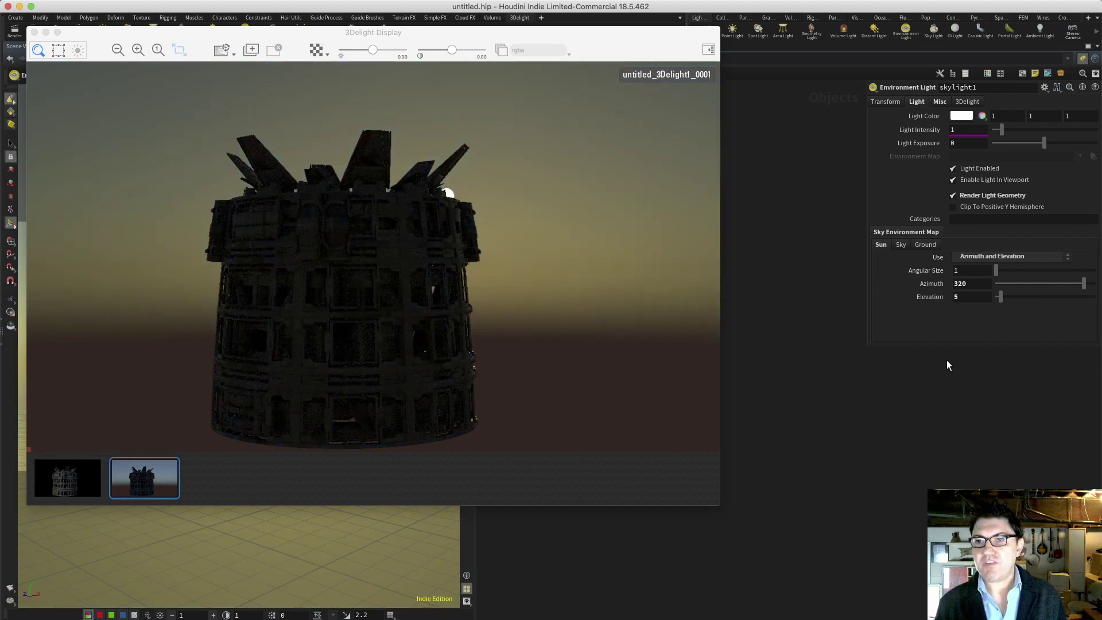
pyautogui.hotkey('shift', 'Tab')
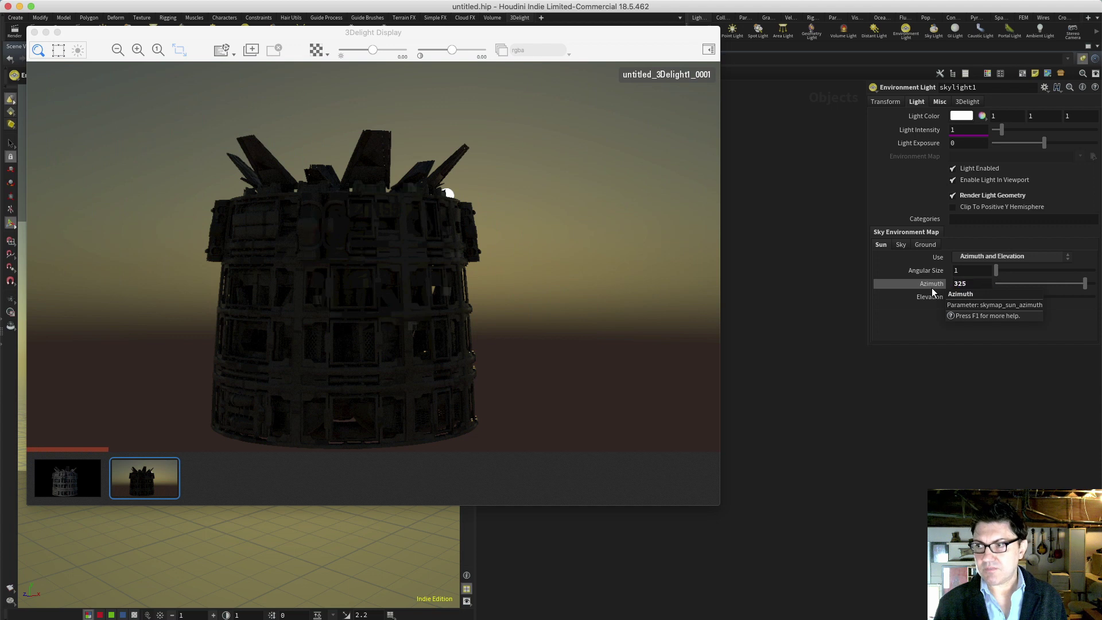
pyautogui.write('325')
pyautogui.press('Return')
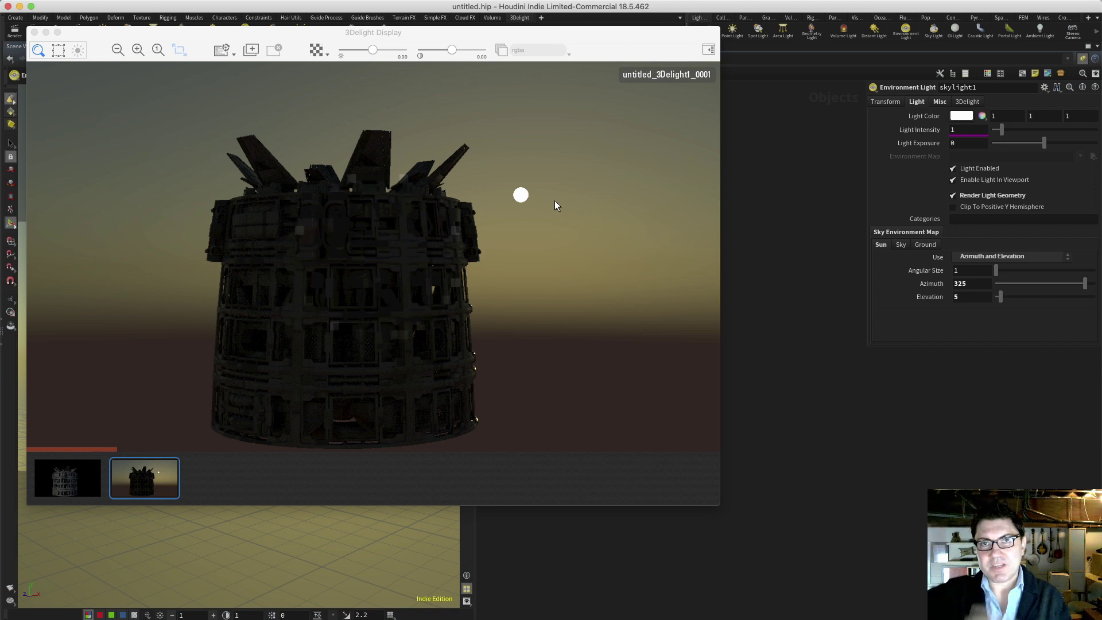
# - Try a lower sun elevation and one of 90, and set it back to 5
pyautogui.moveTo(921, 296); pyautogui.dragTo(909, 296)
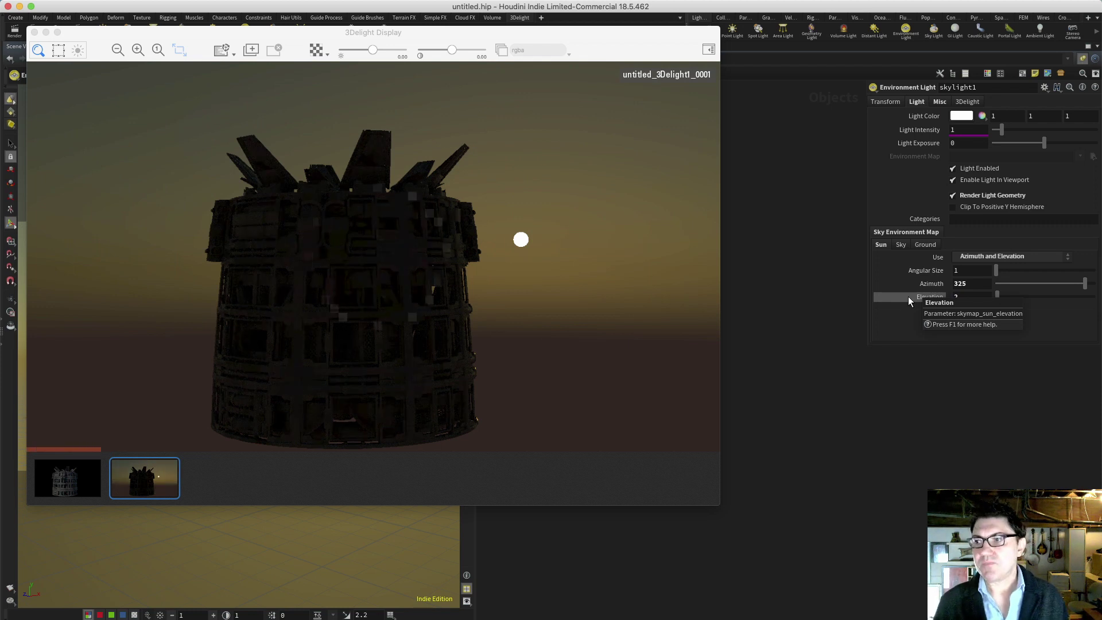
pyautogui.click(964, 296)
pyautogui.write('90')
pyautogui.press('Return')
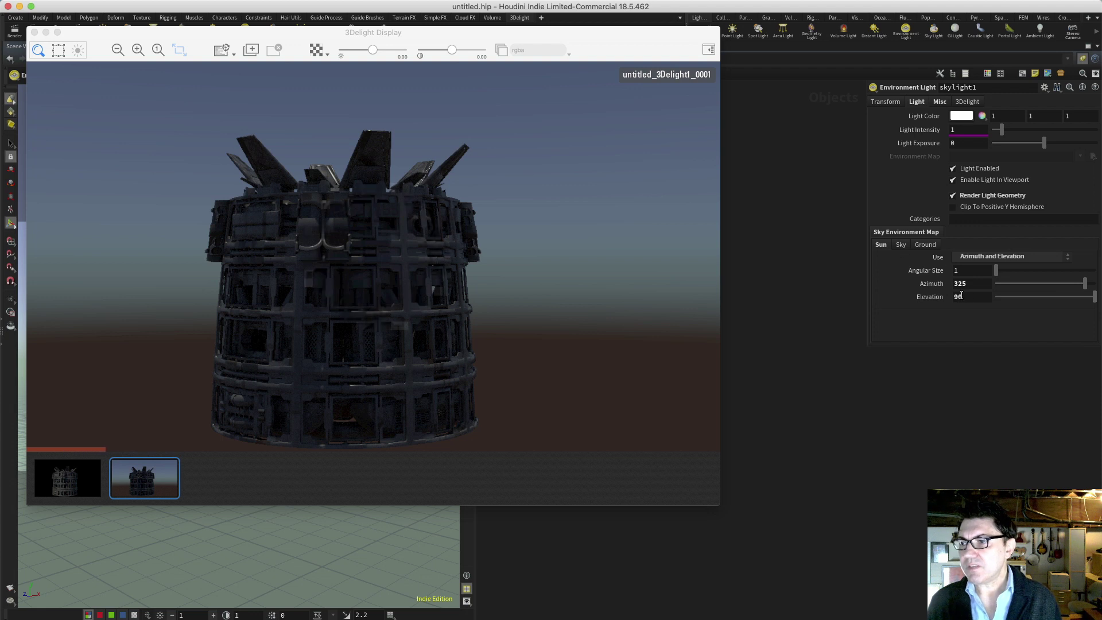
pyautogui.click(962, 297)
pyautogui.write('5')
pyautogui.press('Return')
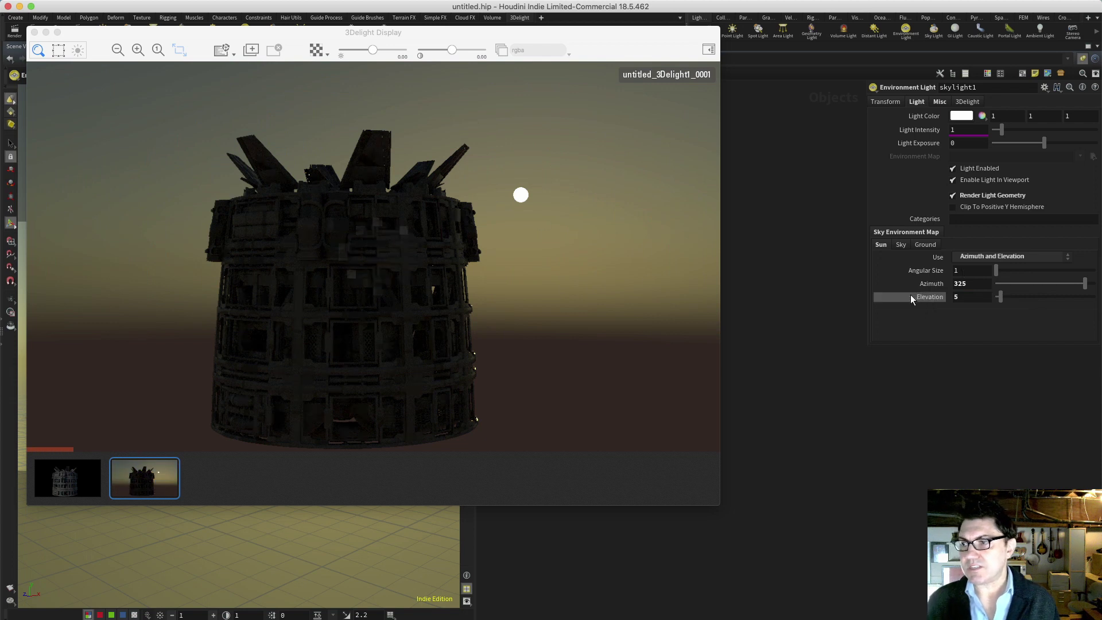
# - Try a sun angular size of 2 and enlarge it to 5
pyautogui.doubleClick(961, 271)
pyautogui.write('2')
pyautogui.press('Return')
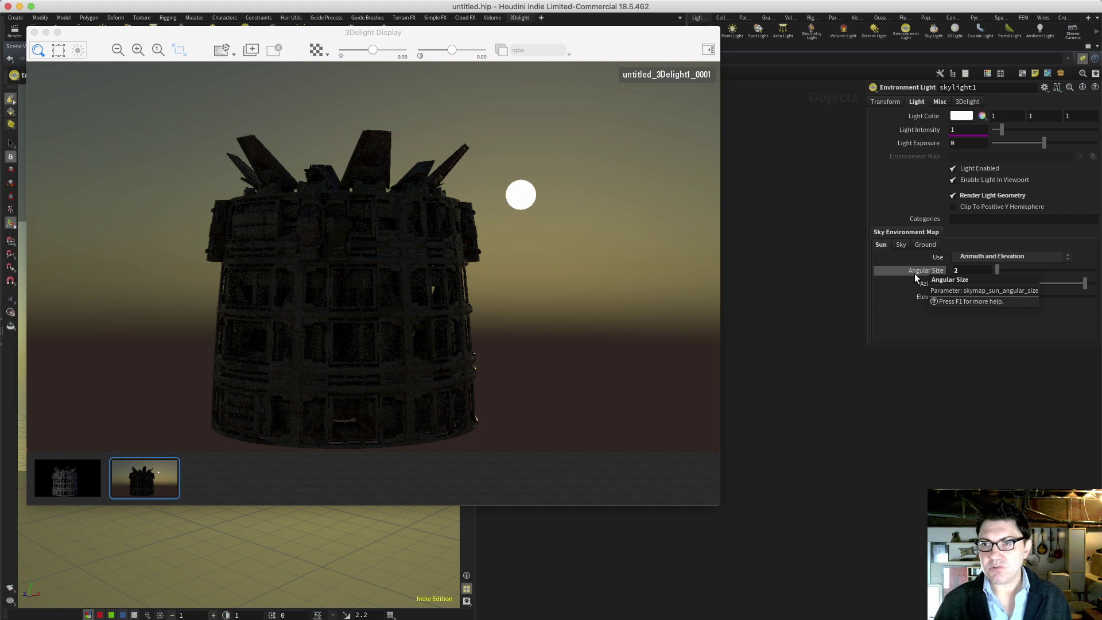
pyautogui.doubleClick(968, 271)
pyautogui.write('5')
pyautogui.press('Return')
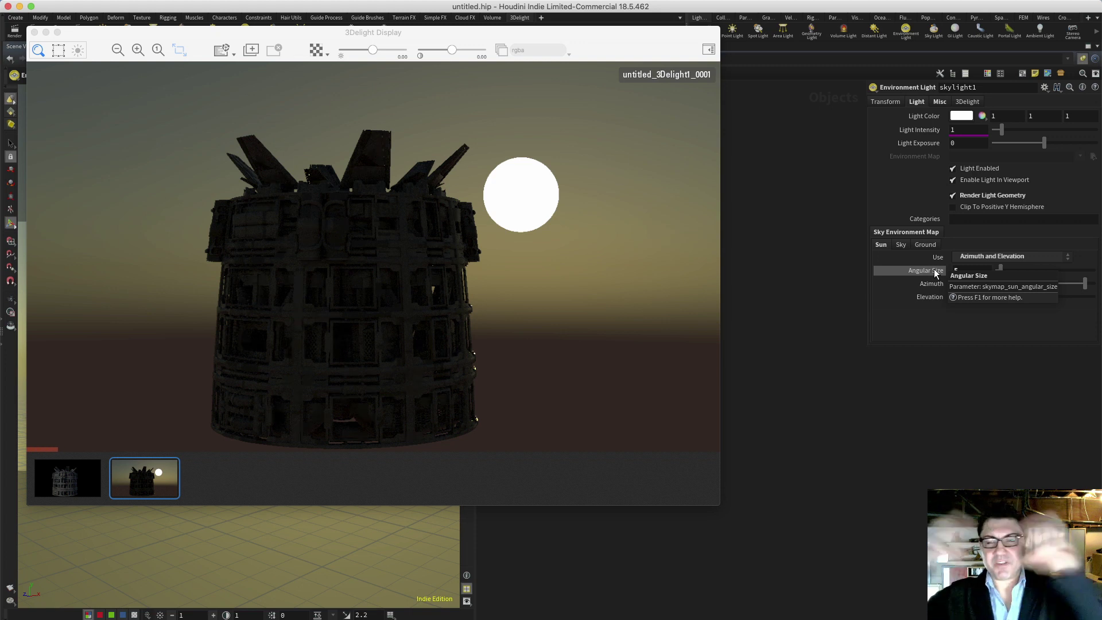
# - Try a sky haziness of 0 in the sky environment map and raise it to 10
pyautogui.click(900, 245)
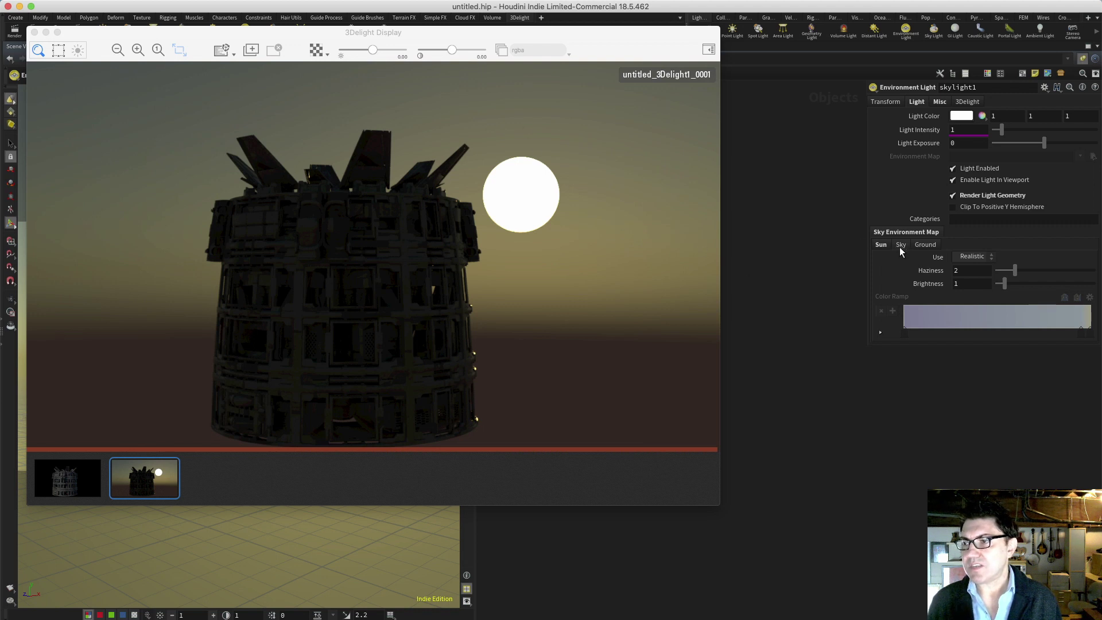
pyautogui.click(970, 271)
pyautogui.write('0')
pyautogui.press('Return')
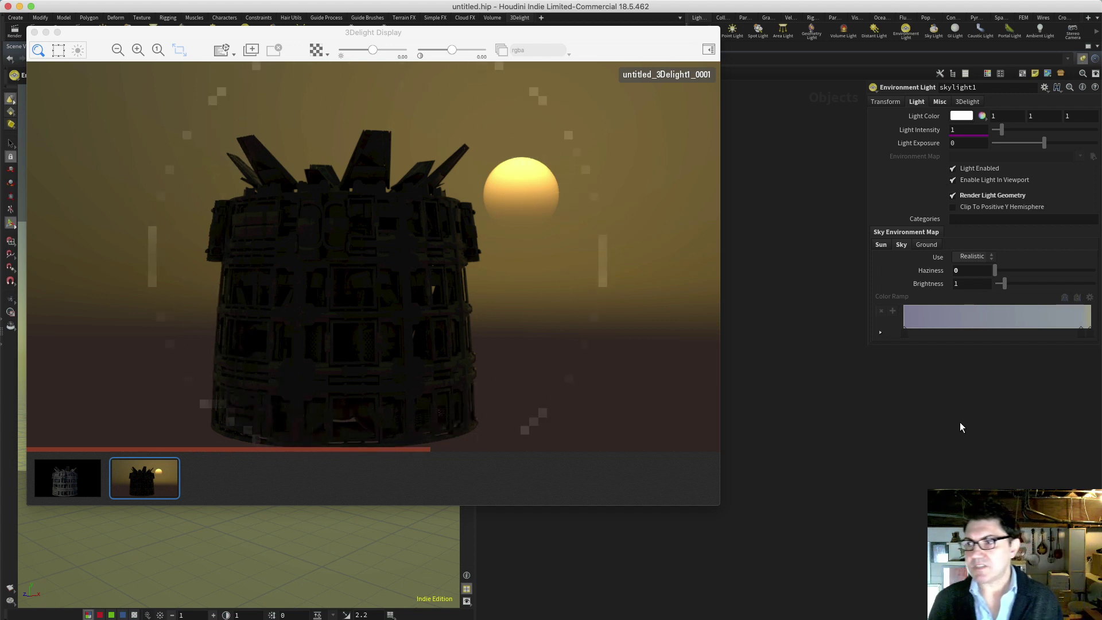
pyautogui.click(970, 271)
pyautogui.write('10')
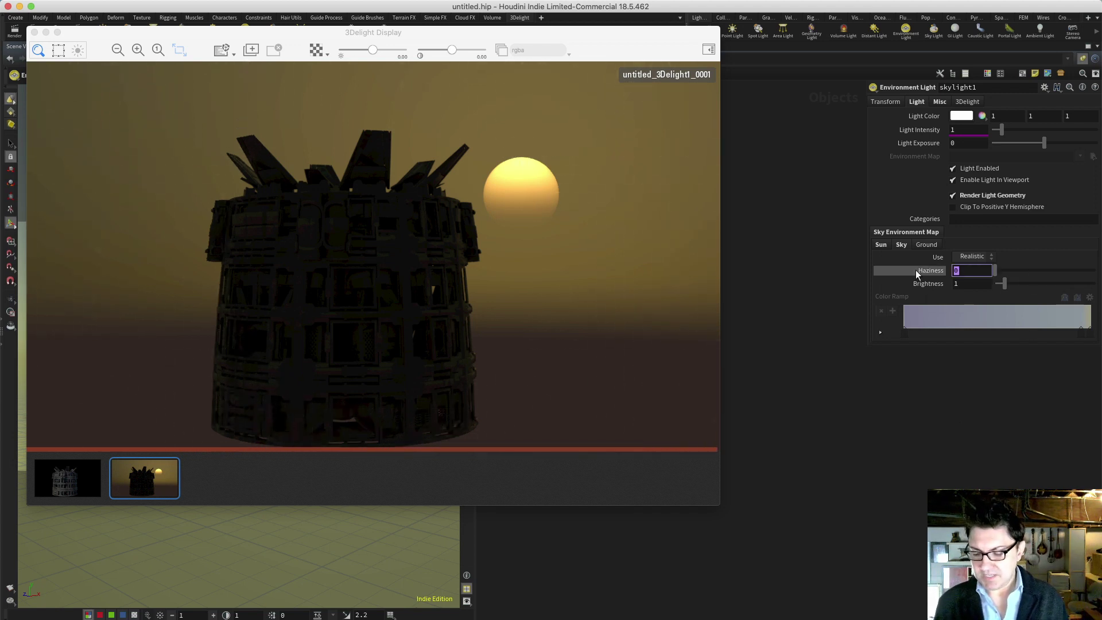
pyautogui.press('Return')
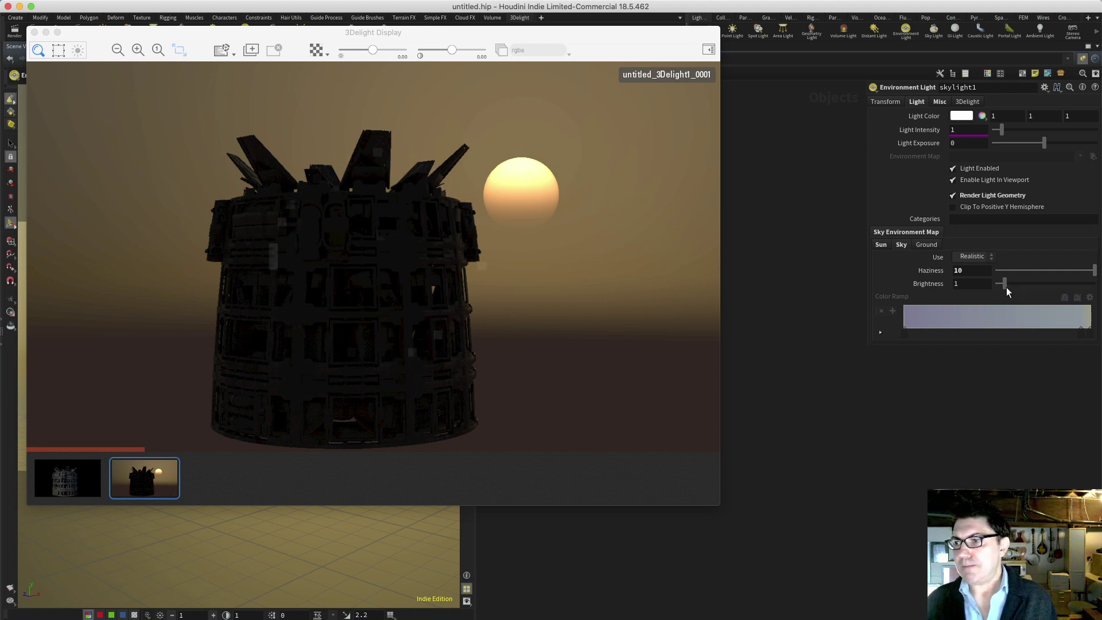
# - Set the realistic sky's brightness to 5 and the sun's angular size to 1 in the sky environment map
pyautogui.doubleClick(964, 282)
pyautogui.write('5')
pyautogui.press('Return')
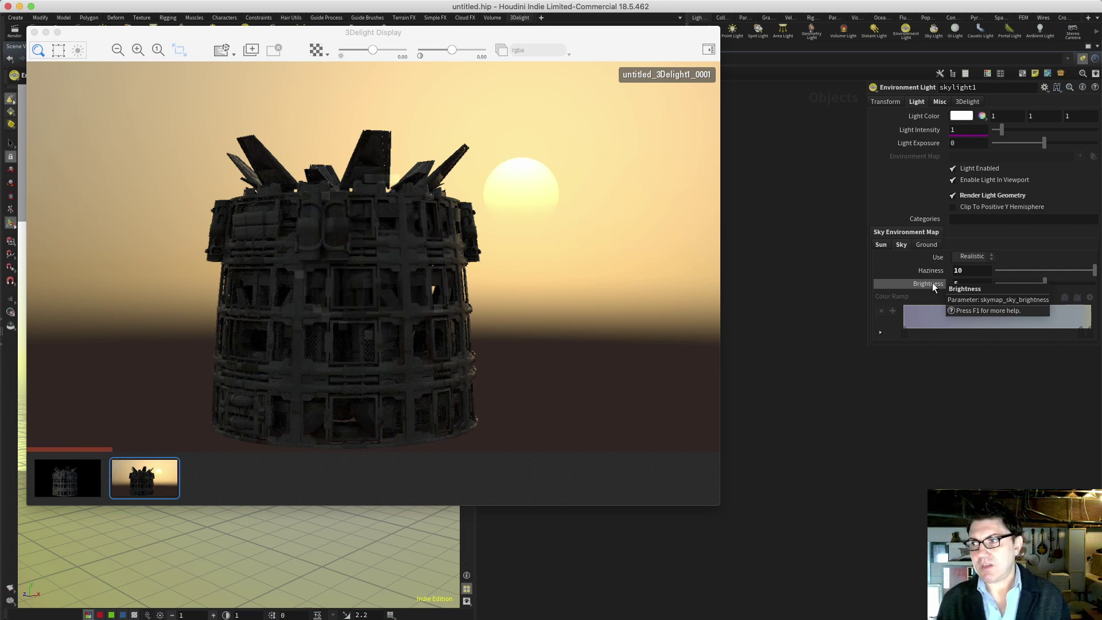
pyautogui.click(880, 245)
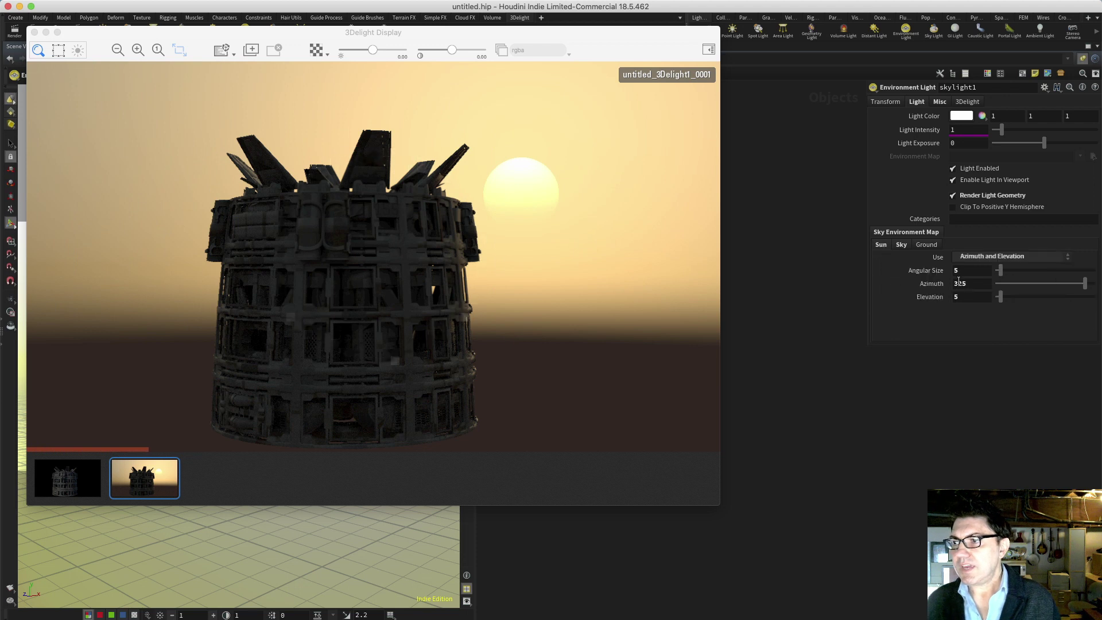
pyautogui.write('1')
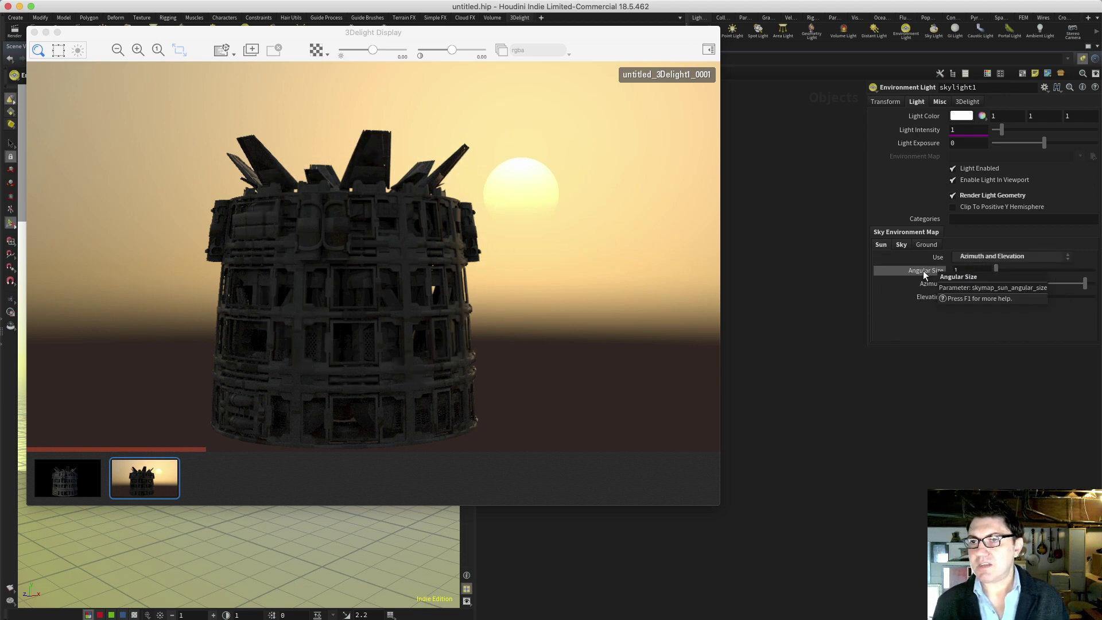
pyautogui.press('Return')
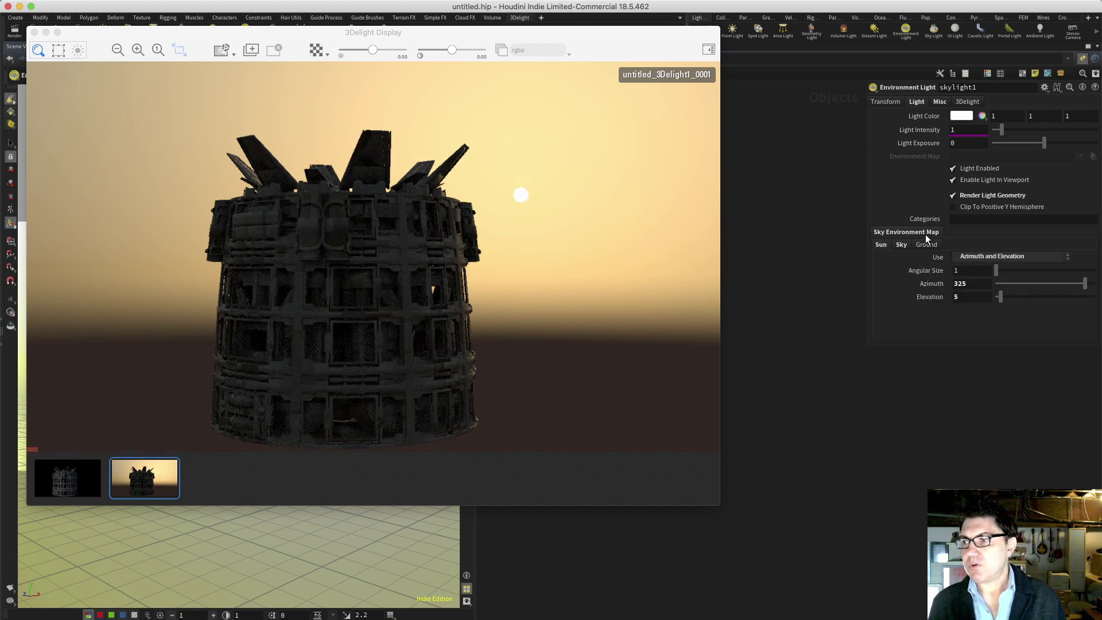
# - Set the sky haziness to 5 in the sky environment map
pyautogui.click(901, 245)
pyautogui.click(972, 270)
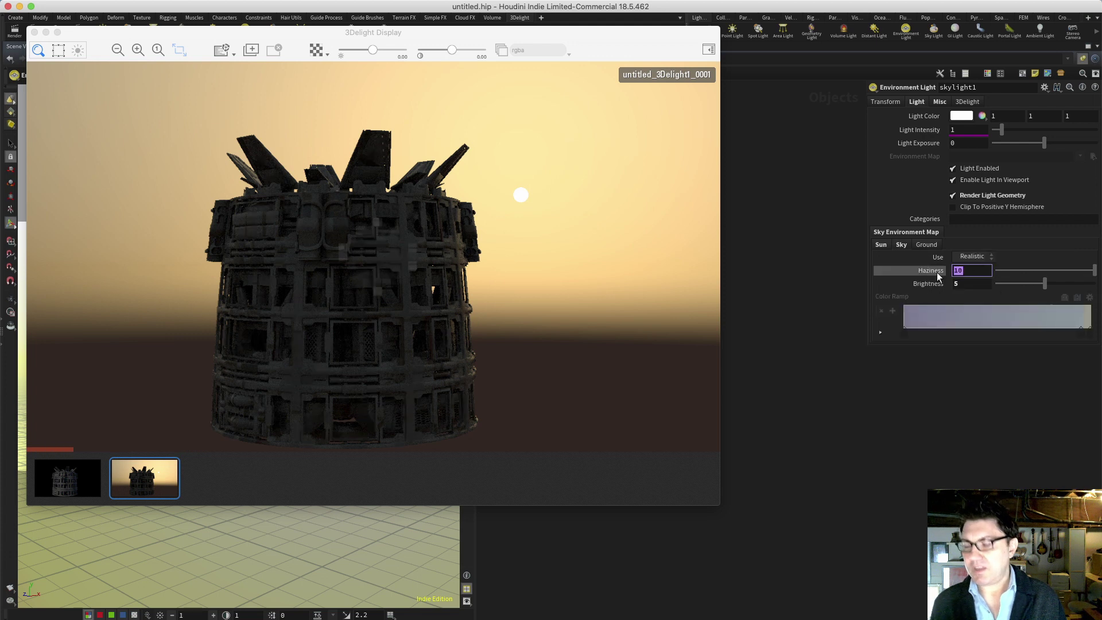
pyautogui.write('5')
pyautogui.press('Return')
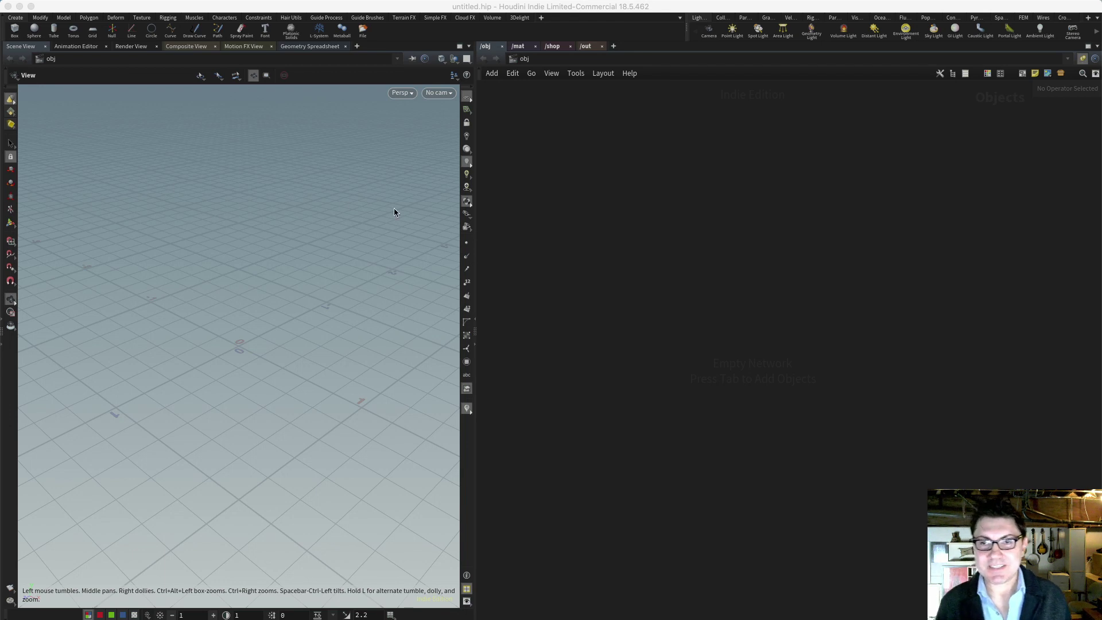
# - Create a Simple Billowy Smoke source near the origin of the empty scene and frame the smoke column from the side
pyautogui.click(589, 296)
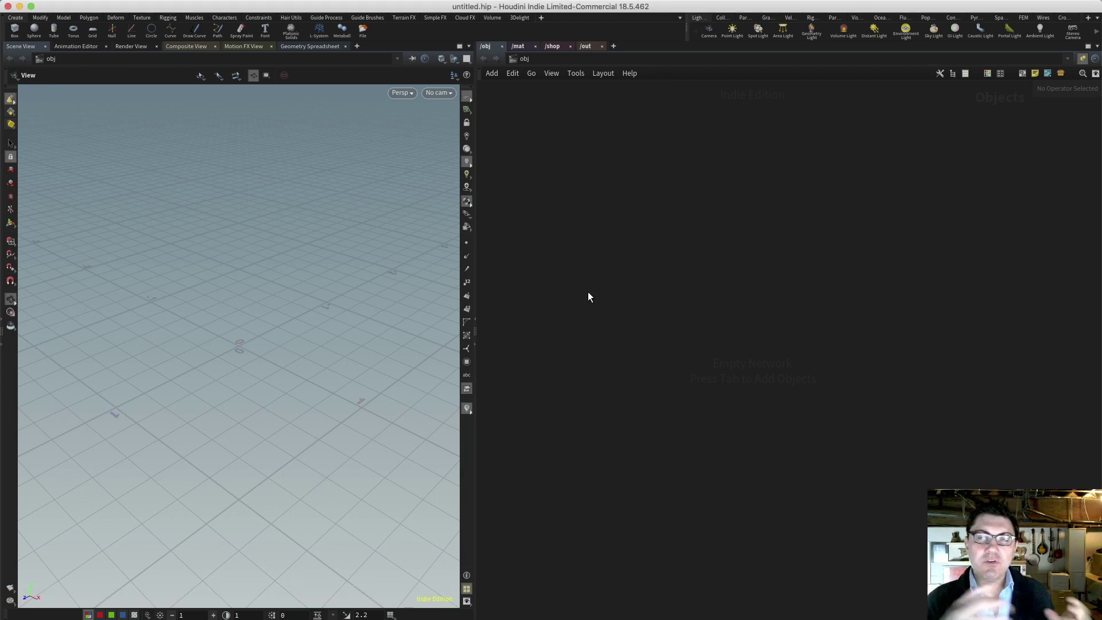
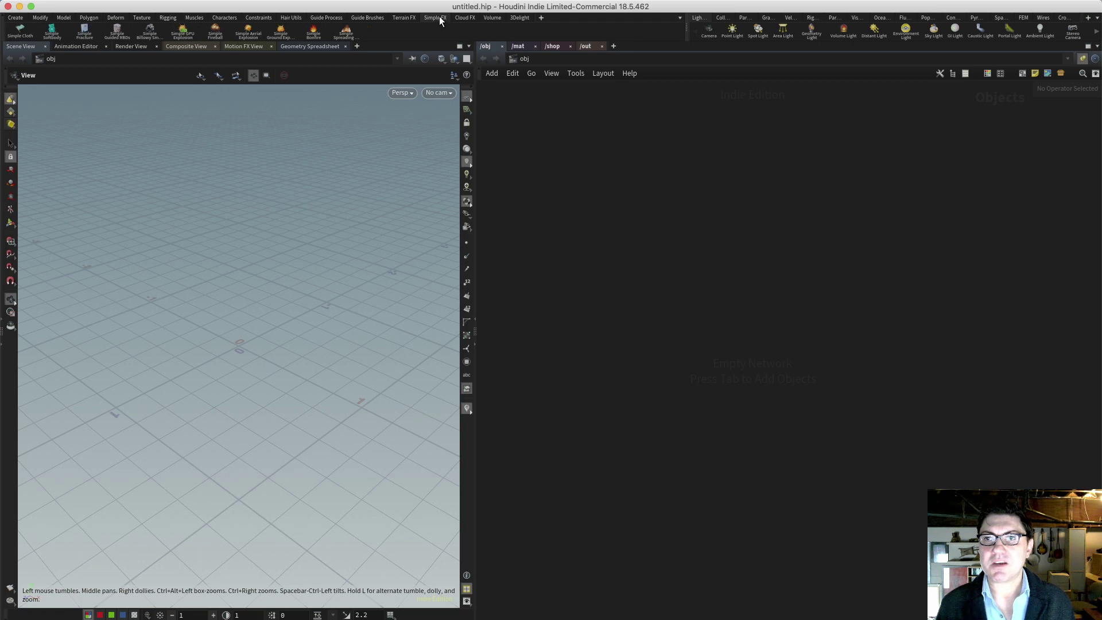
pyautogui.click(148, 26)
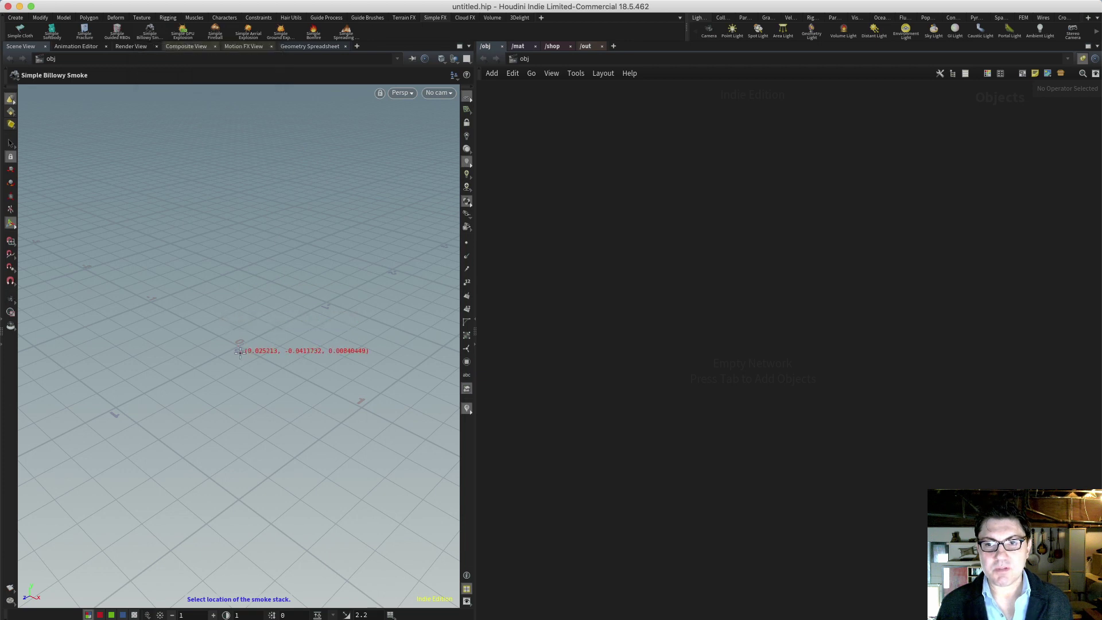
pyautogui.click(240, 351)
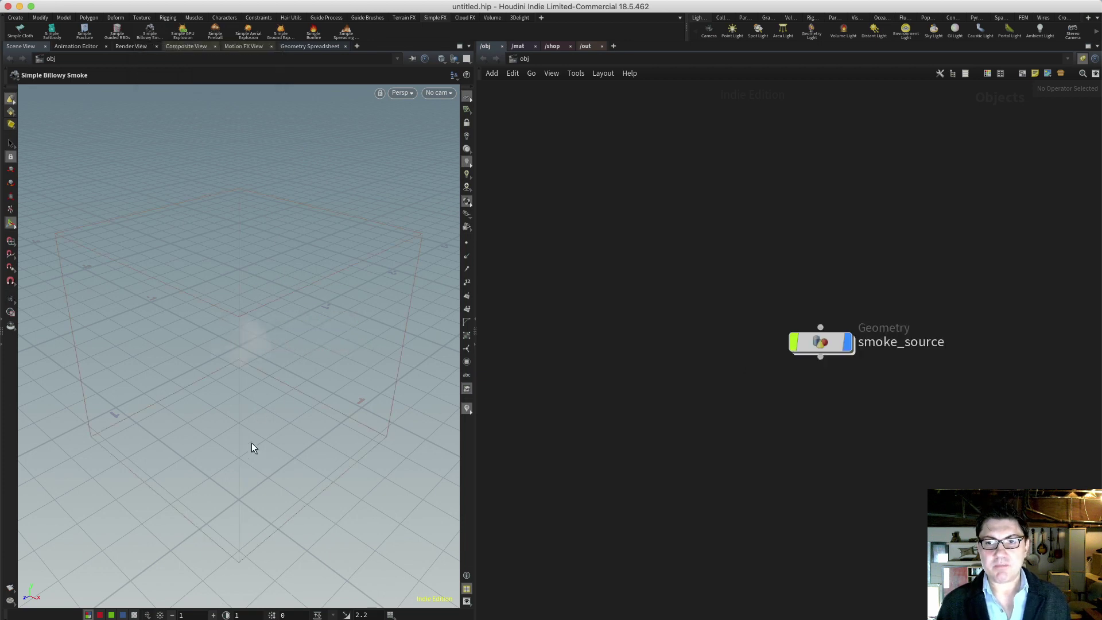
pyautogui.press('Escape')
pyautogui.moveTo(214, 423)
pyautogui.mouseDown()
pyautogui.moveTo(239, 388)
pyautogui.moveTo(217, 412)
pyautogui.mouseUp()
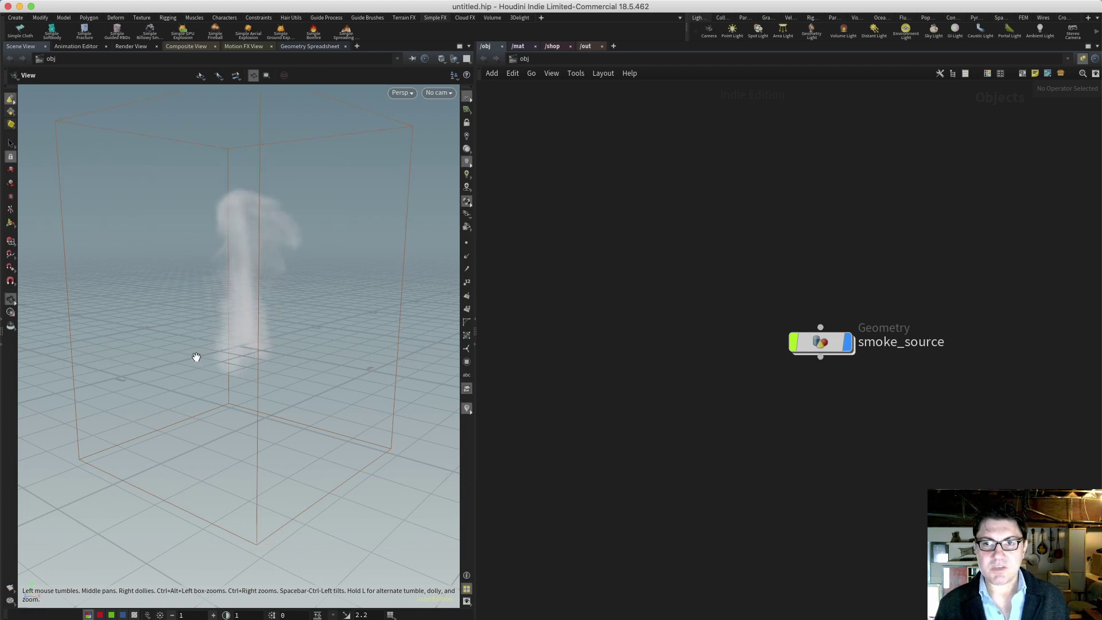
pyautogui.moveTo(194, 356); pyautogui.dragTo(266, 312)
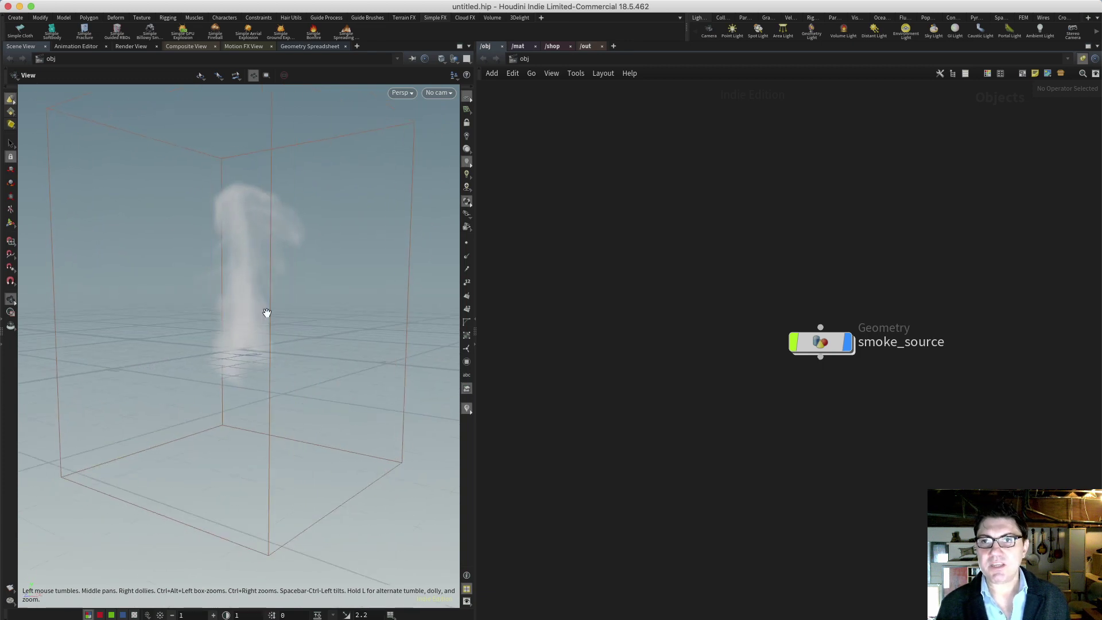
# - Create a new camera from the current view, lock it to the view and reframe it around the smoke column
pyautogui.click(442, 93)
pyautogui.click(449, 127)
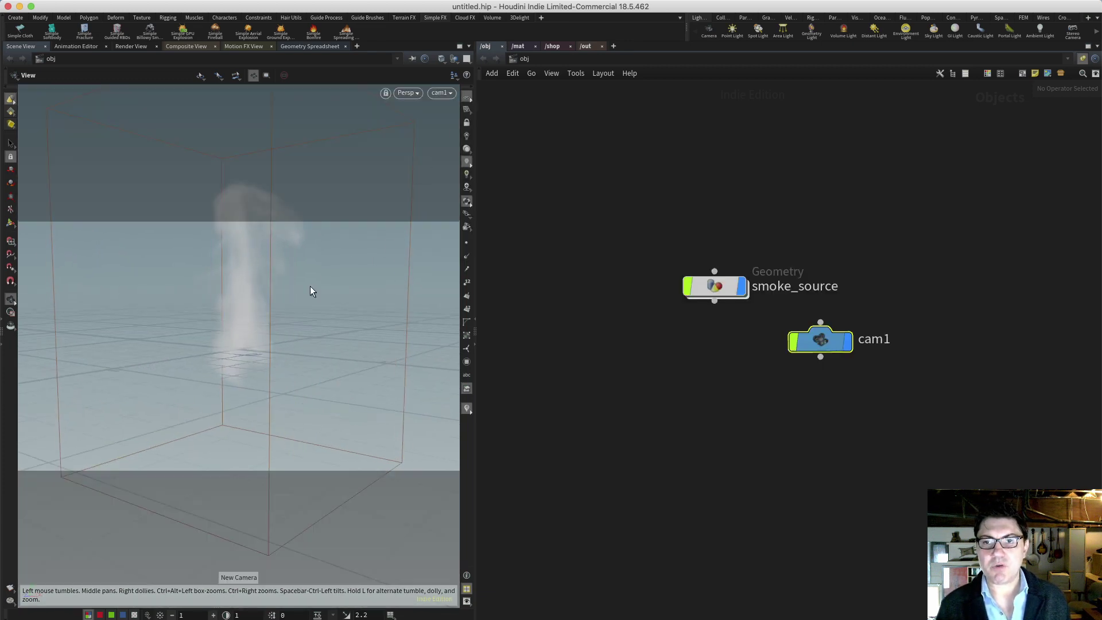
pyautogui.click(467, 124)
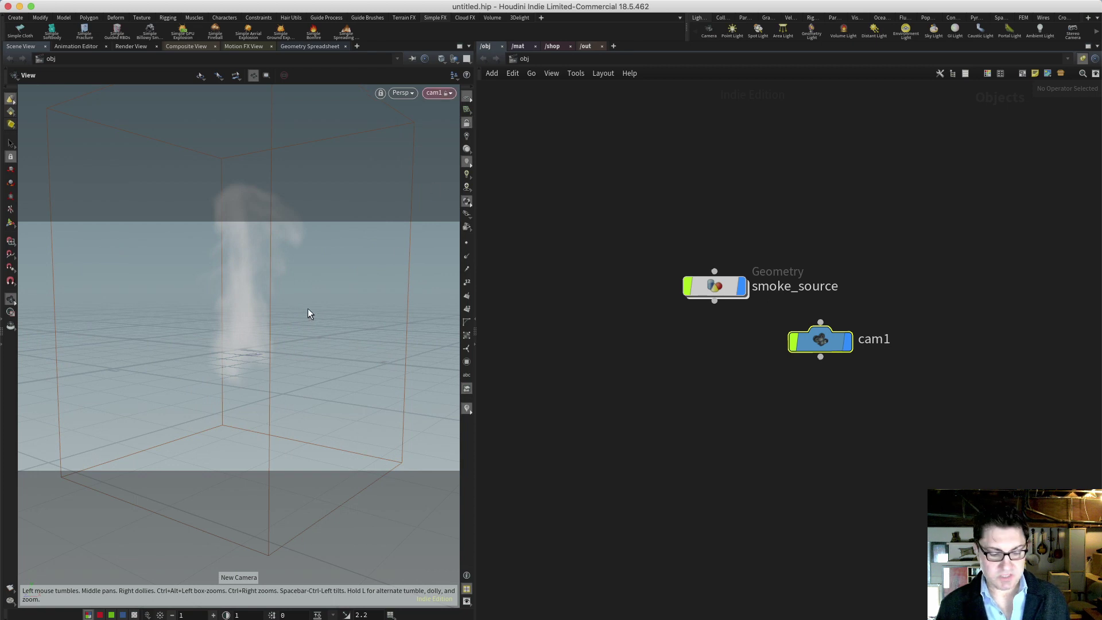
pyautogui.moveTo(301, 328); pyautogui.dragTo(258, 369)
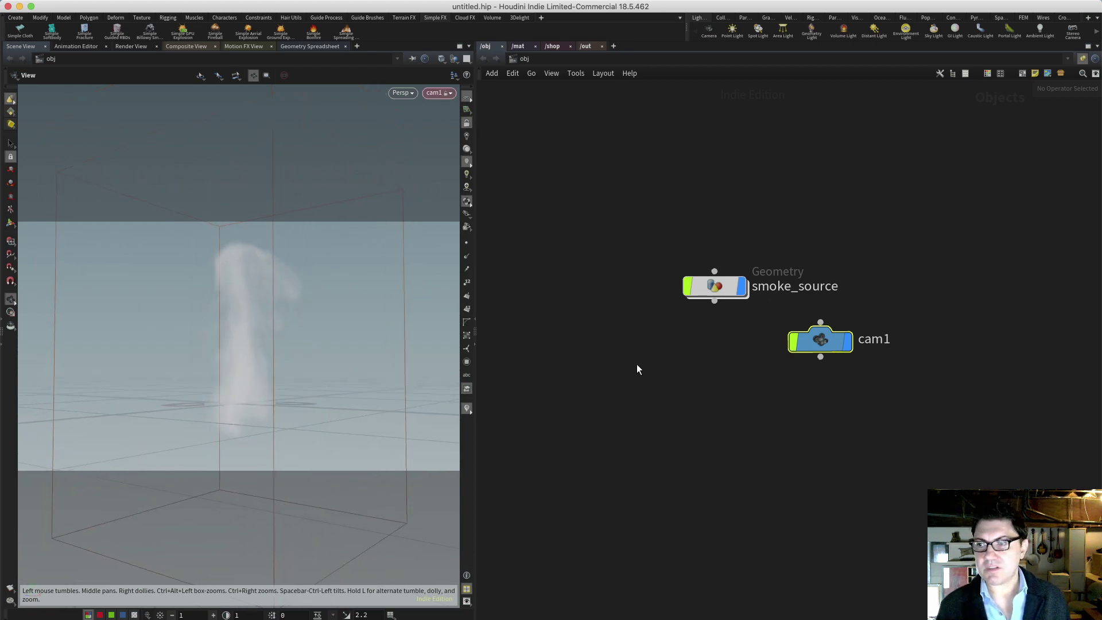
# - Add a 3Delight point light beside the smoke column
pyautogui.click(519, 18)
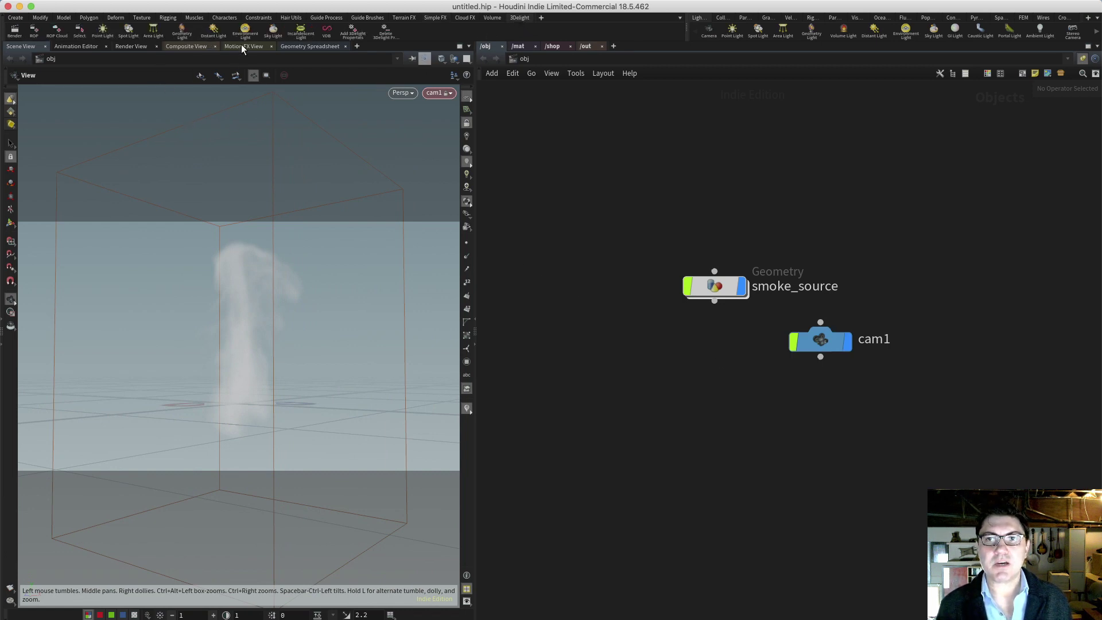
pyautogui.click(109, 27)
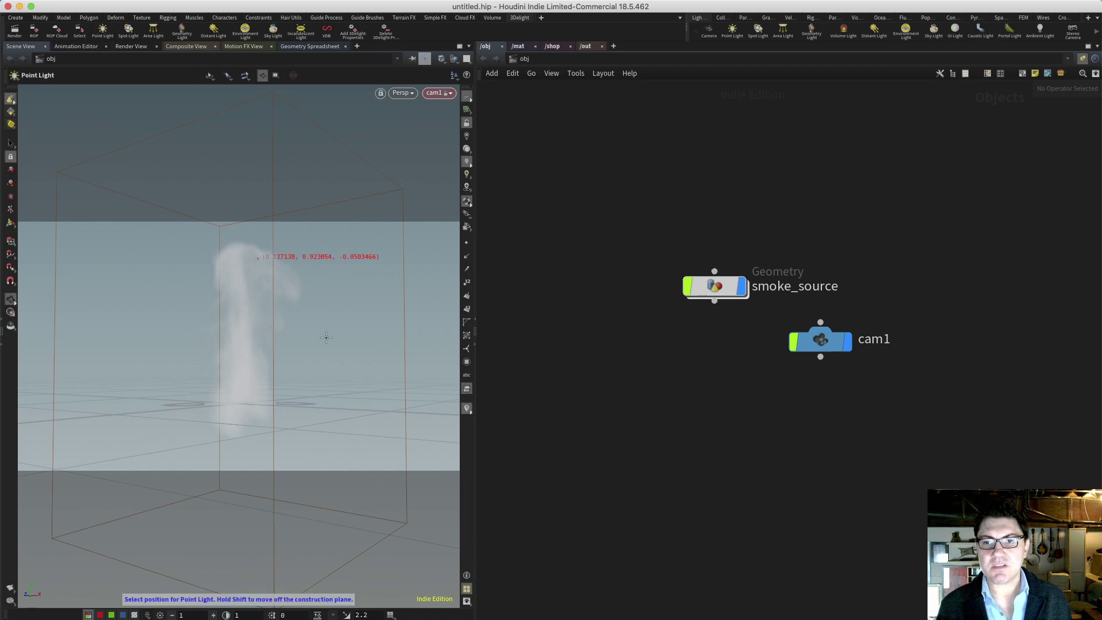
pyautogui.click(341, 352)
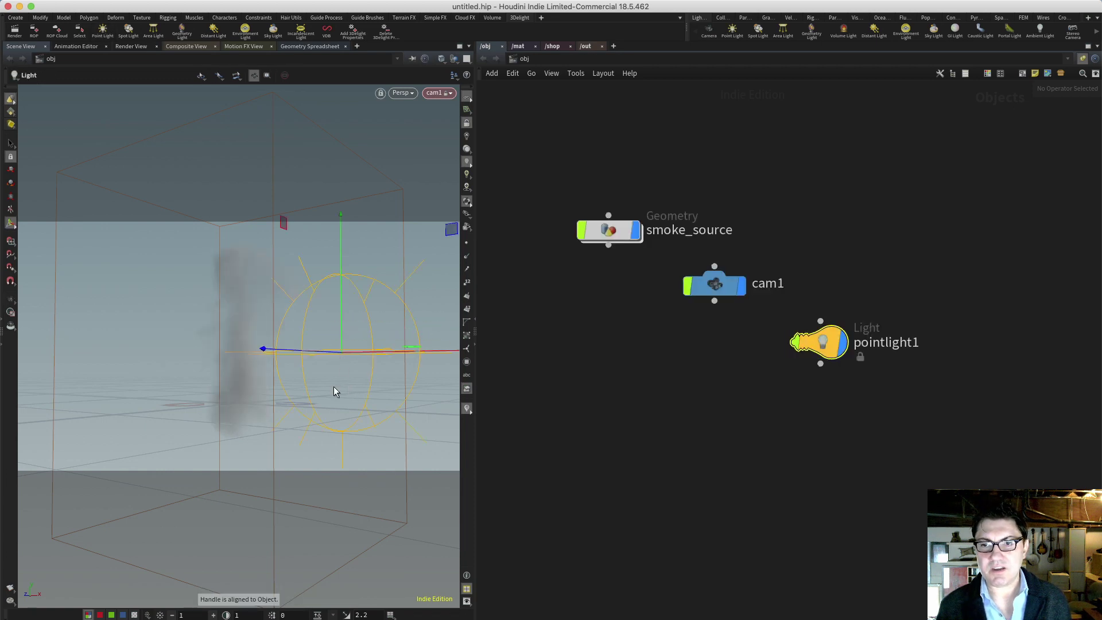
pyautogui.click(650, 349)
# - Add a 3Delight VDB Volume material to the material network
pyautogui.moveTo(616, 231)
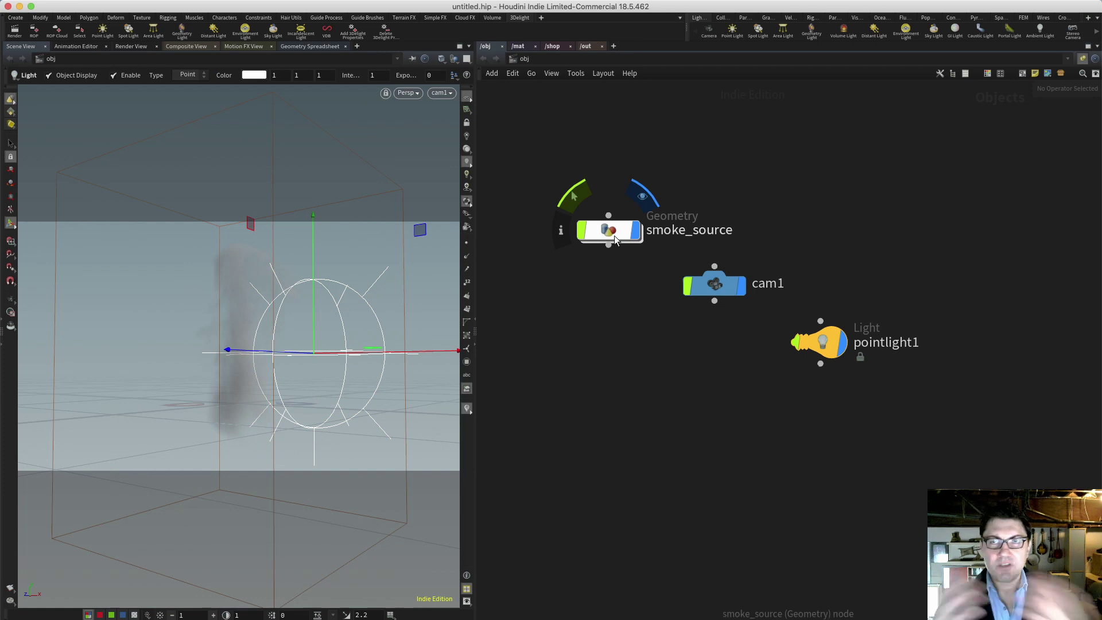
pyautogui.click(519, 45)
pyautogui.press('Tab')
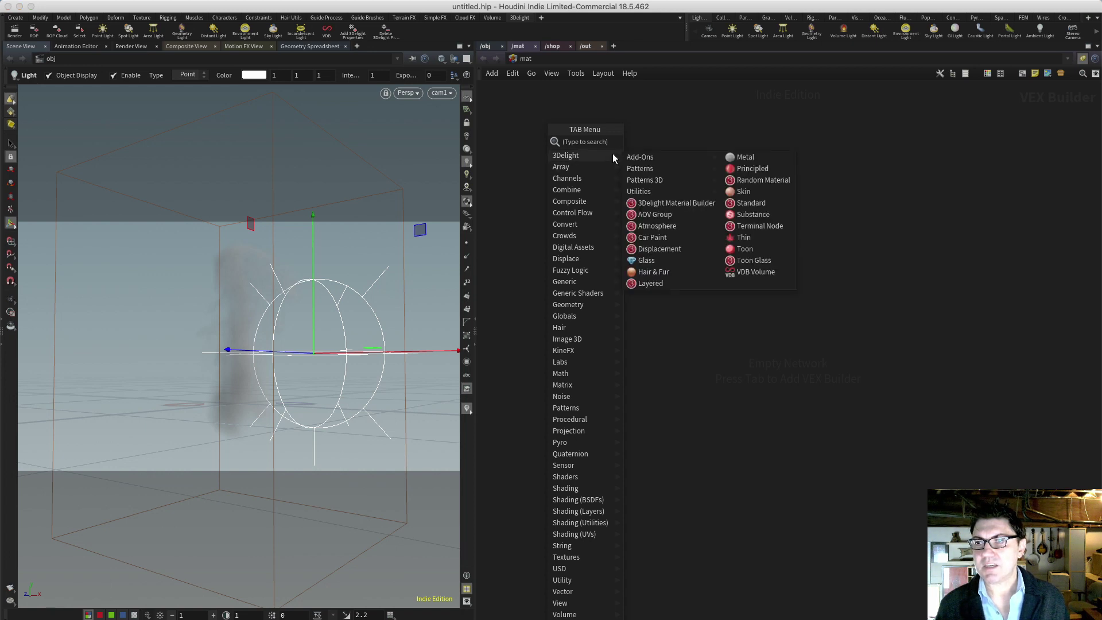
pyautogui.moveTo(628, 165)
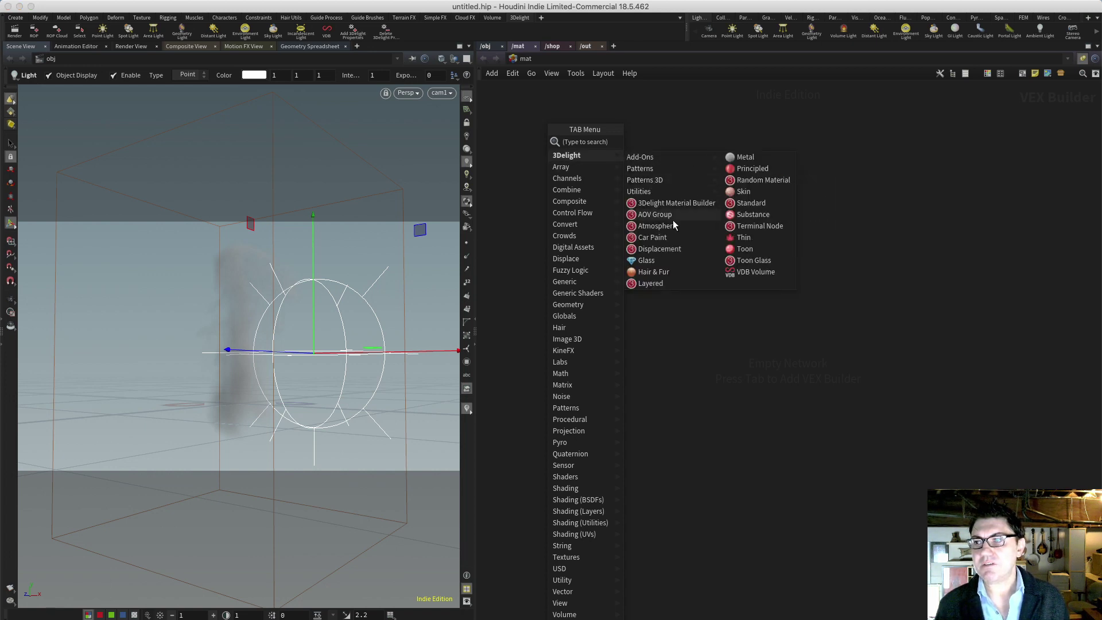
pyautogui.click(753, 274)
pyautogui.click(600, 204)
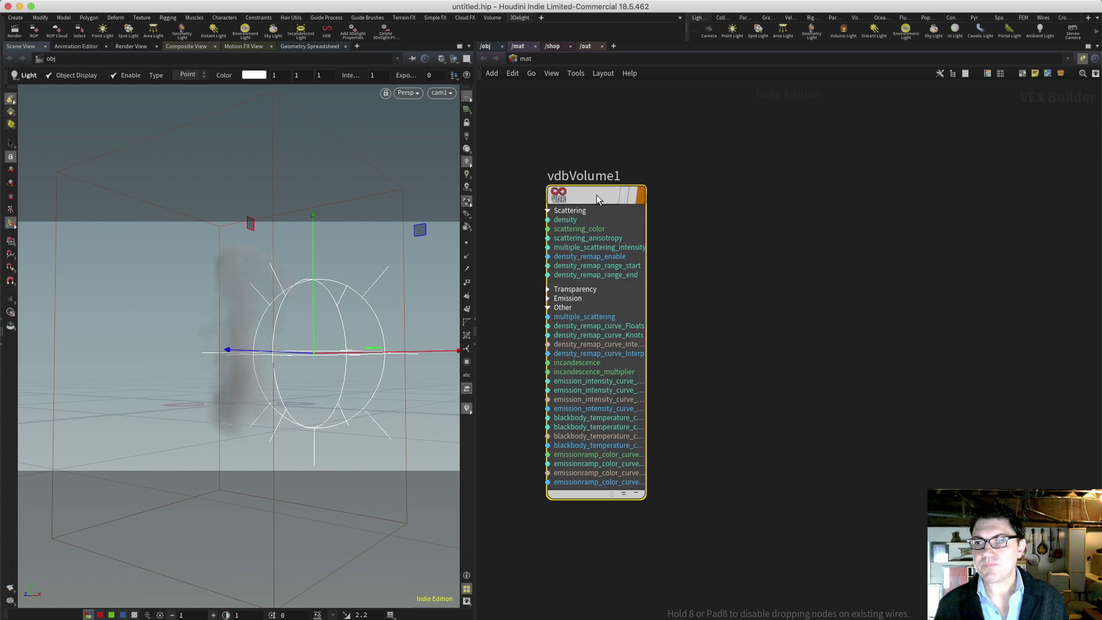
# - Assign the vdbVolume1 material to the smoke_source object
pyautogui.click(487, 46)
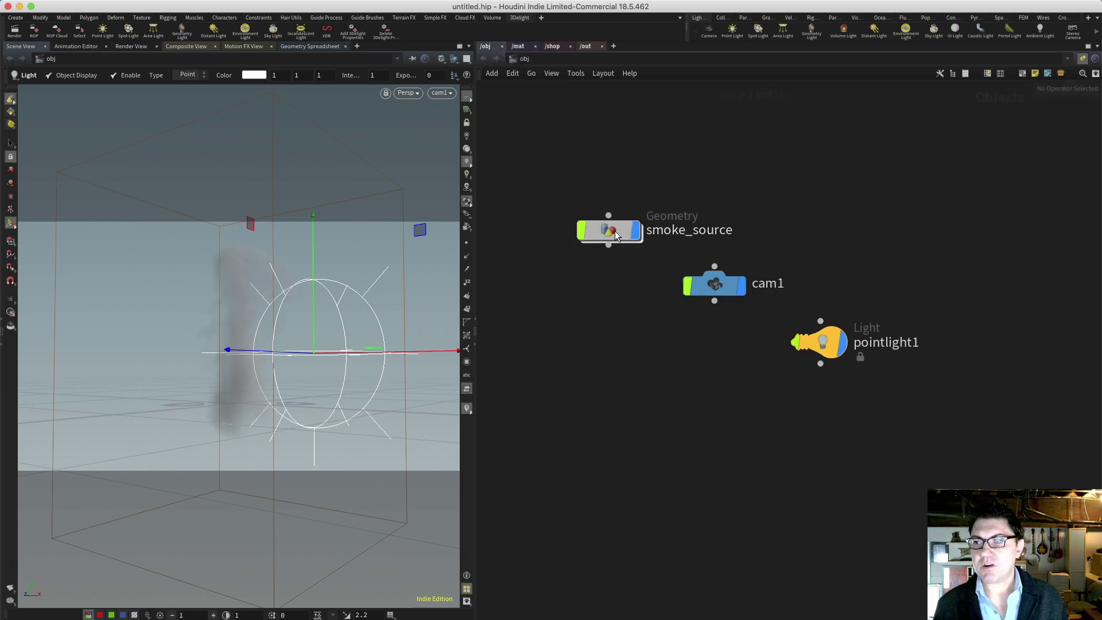
pyautogui.click(634, 233)
pyautogui.click(926, 103)
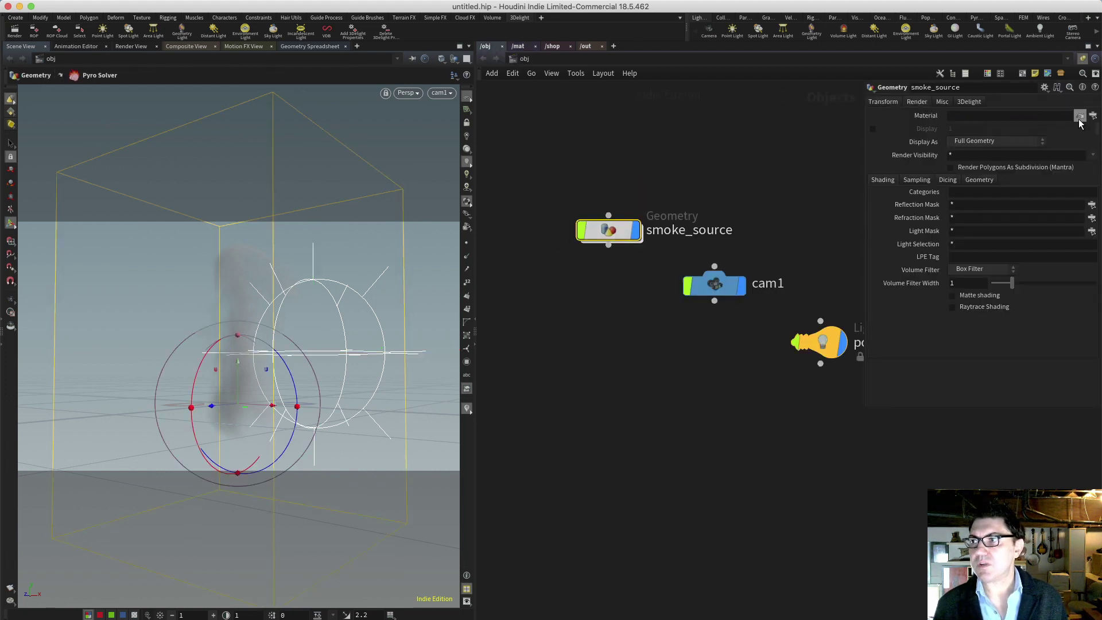
pyautogui.click(1081, 115)
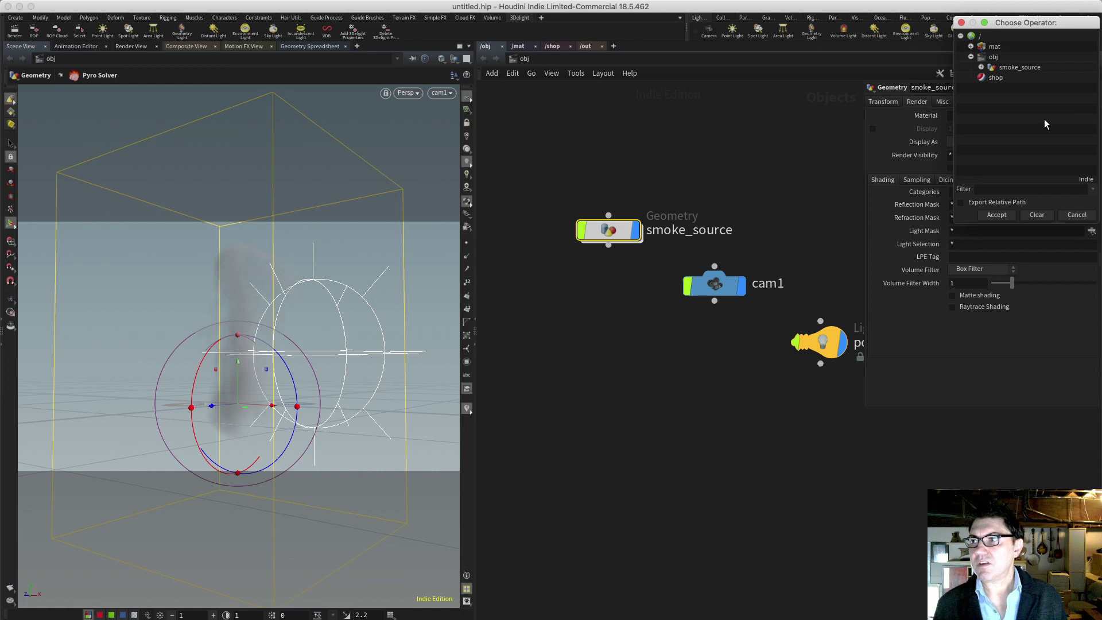
pyautogui.click(971, 46)
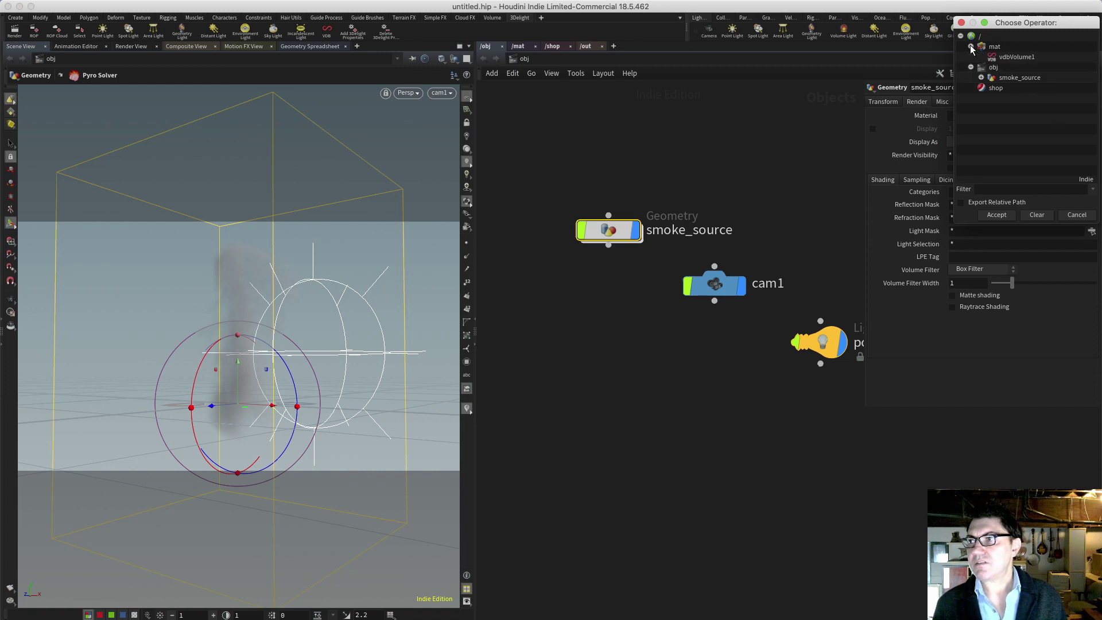
pyautogui.click(998, 216)
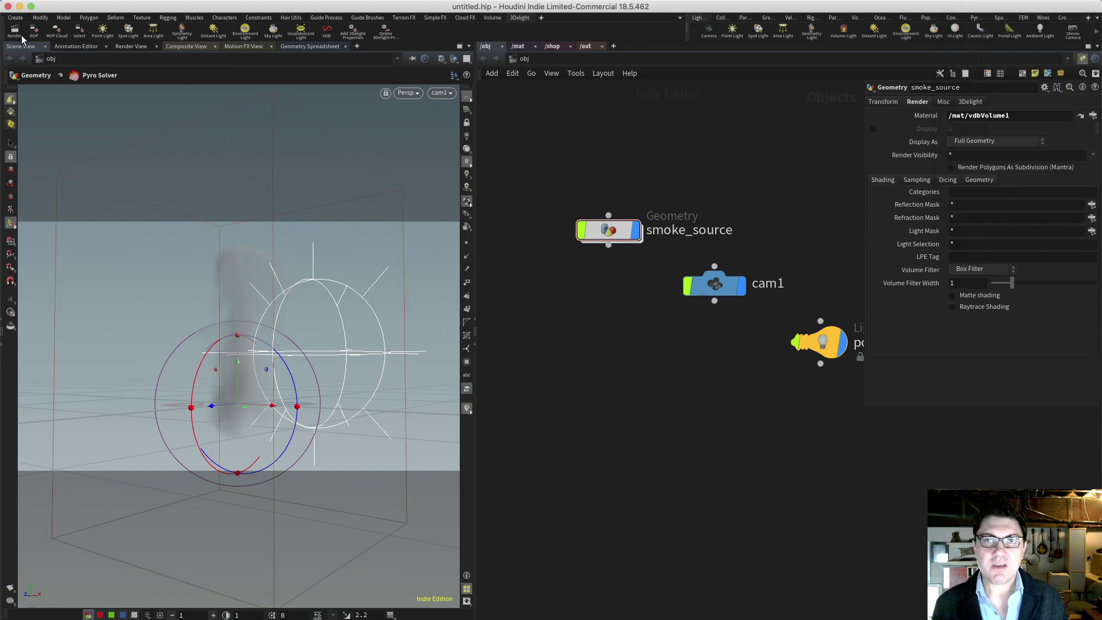
# - Render the smoke with 3Delight and move the render display into view to inspect it
pyautogui.click(14, 30)
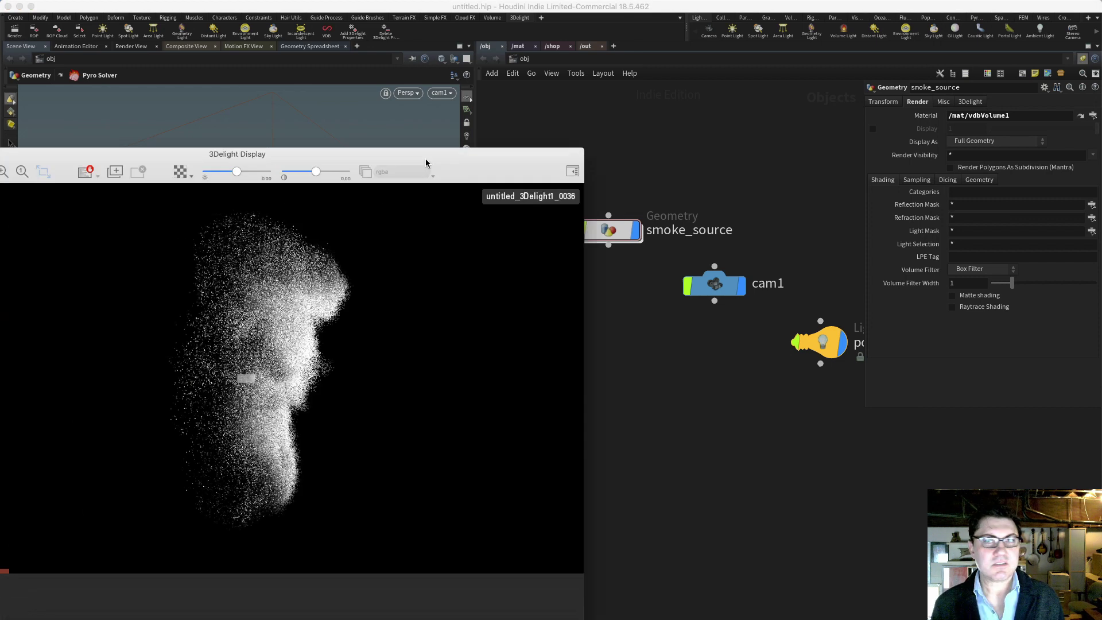
pyautogui.moveTo(423, 163); pyautogui.dragTo(579, 70)
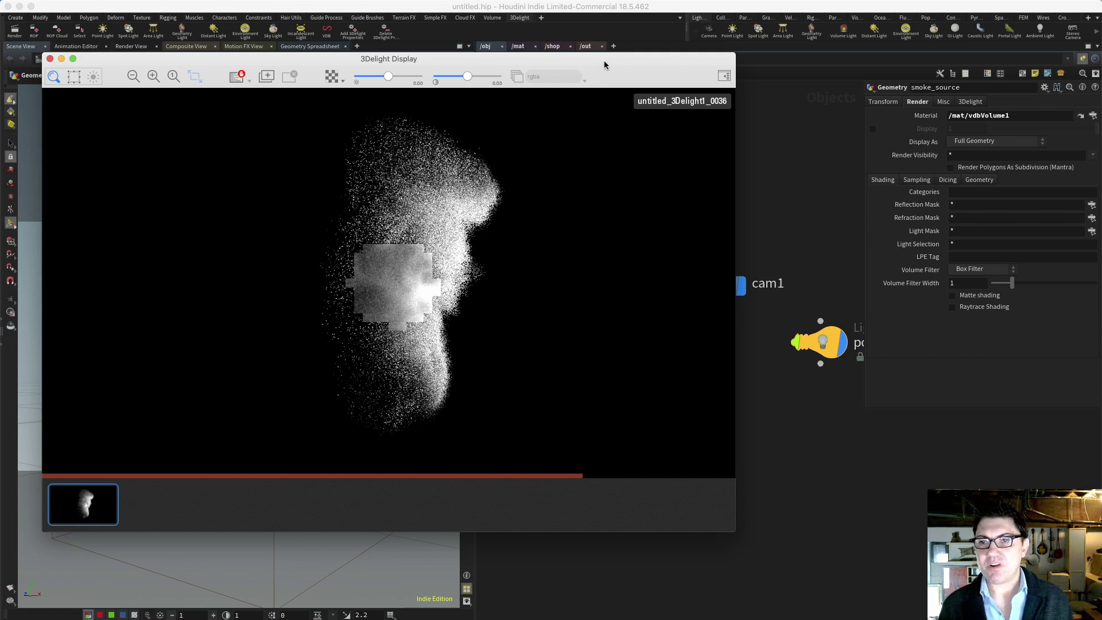
pyautogui.moveTo(609, 67); pyautogui.dragTo(1, 26)
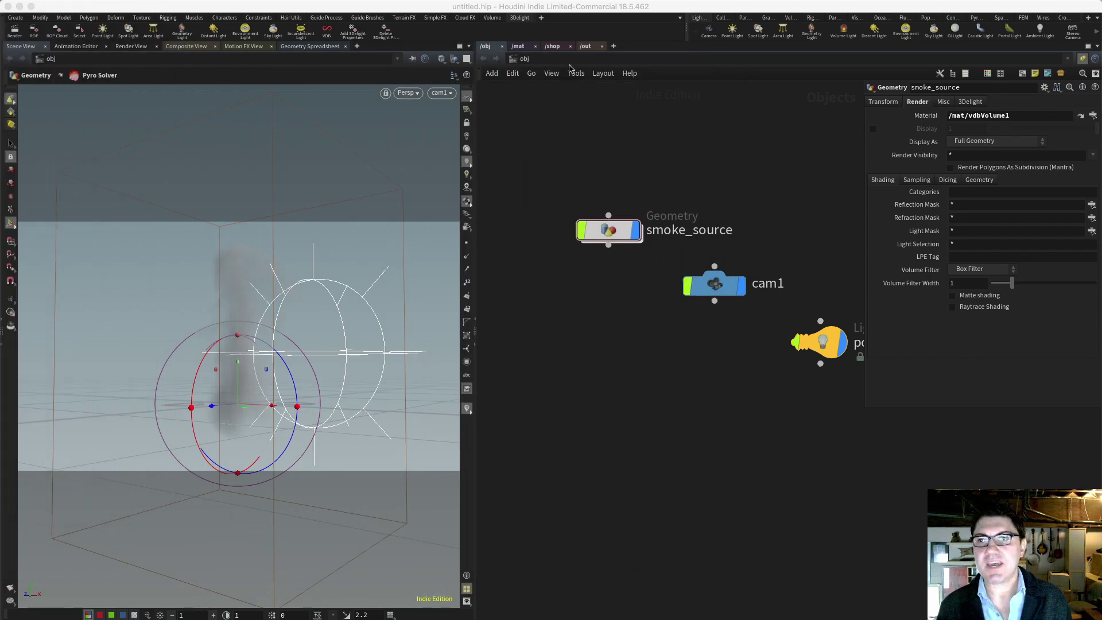
# - Set the multiple scattering of the vdbVolume1 material to 0.1
pyautogui.click(519, 47)
pyautogui.click(592, 191)
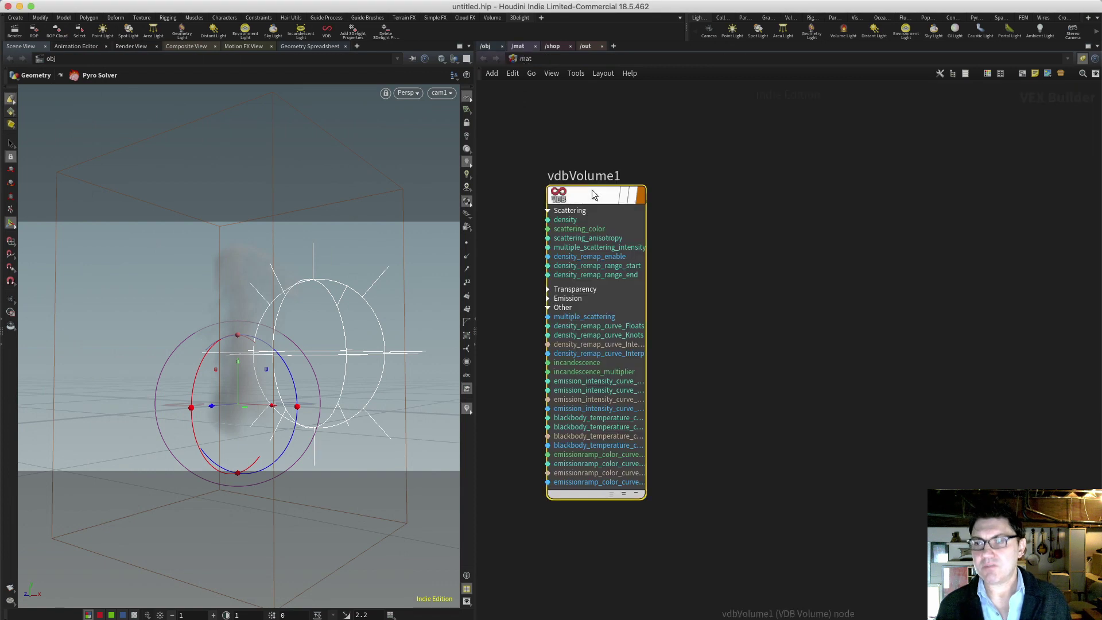
pyautogui.press('p')
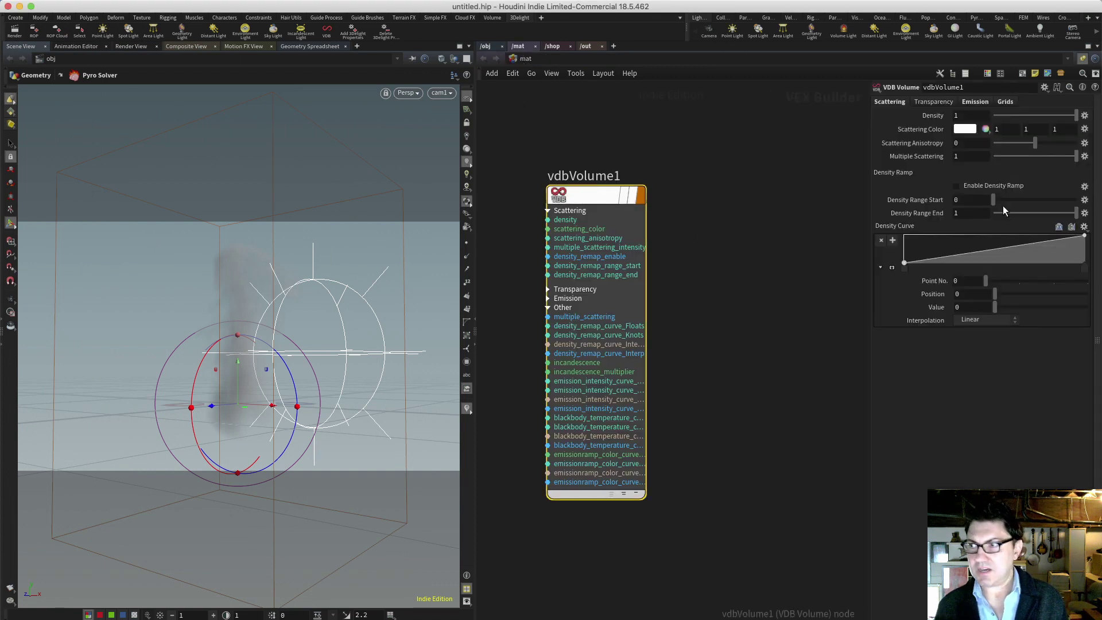
pyautogui.click(976, 157)
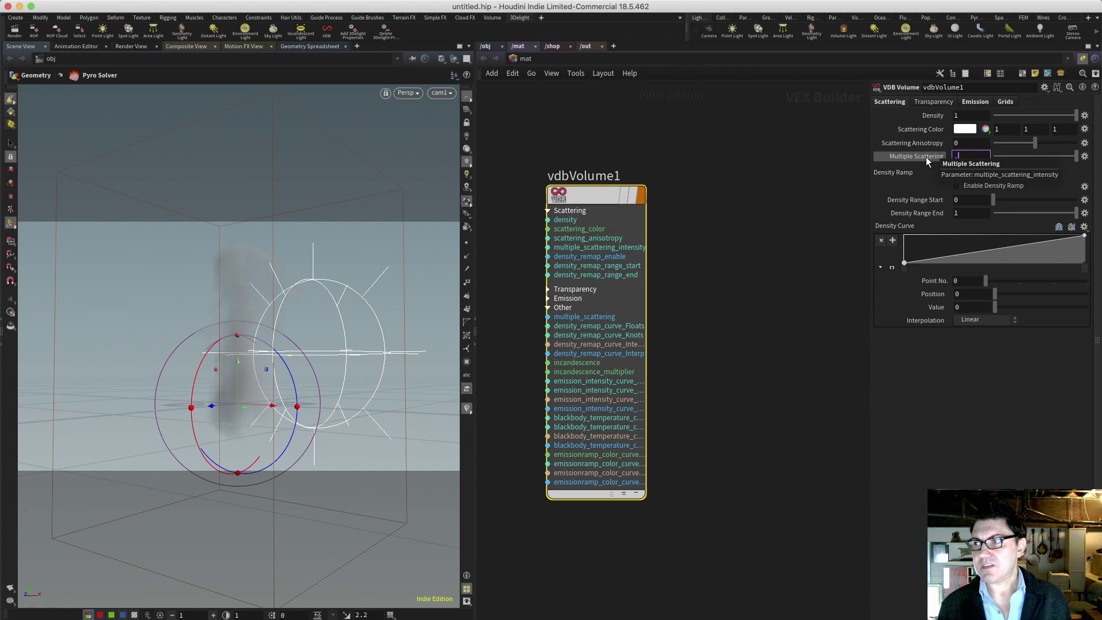
pyautogui.write('.1')
pyautogui.press('Return')
pyautogui.click(787, 205)
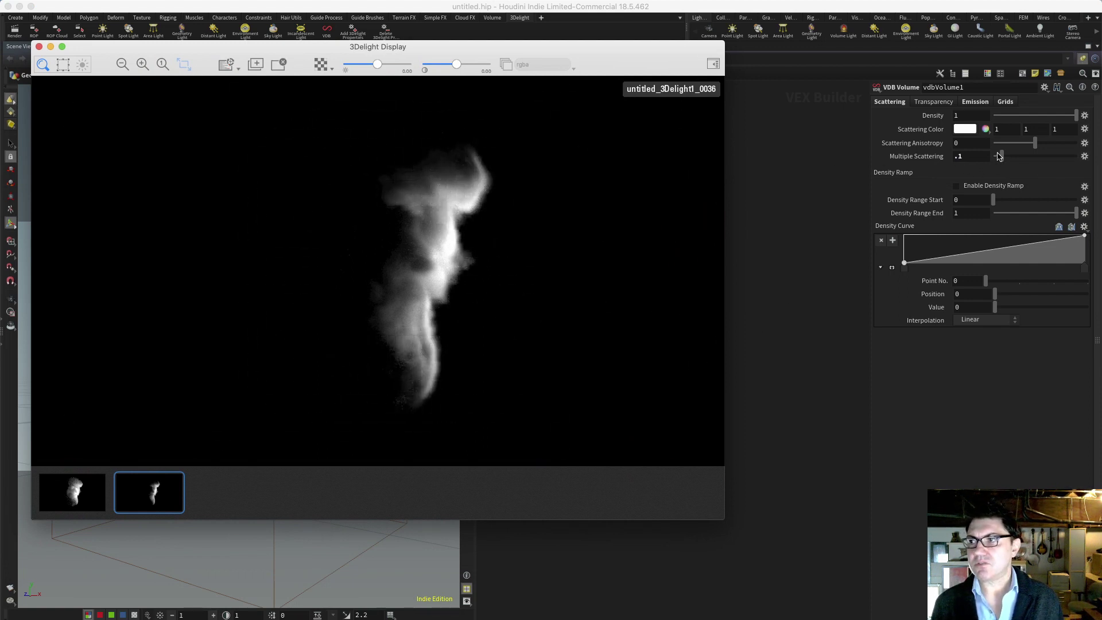
# - Set the density of the vdbVolume1 material to 0.5 and render the smoke again
pyautogui.click(956, 116)
pyautogui.write('.')
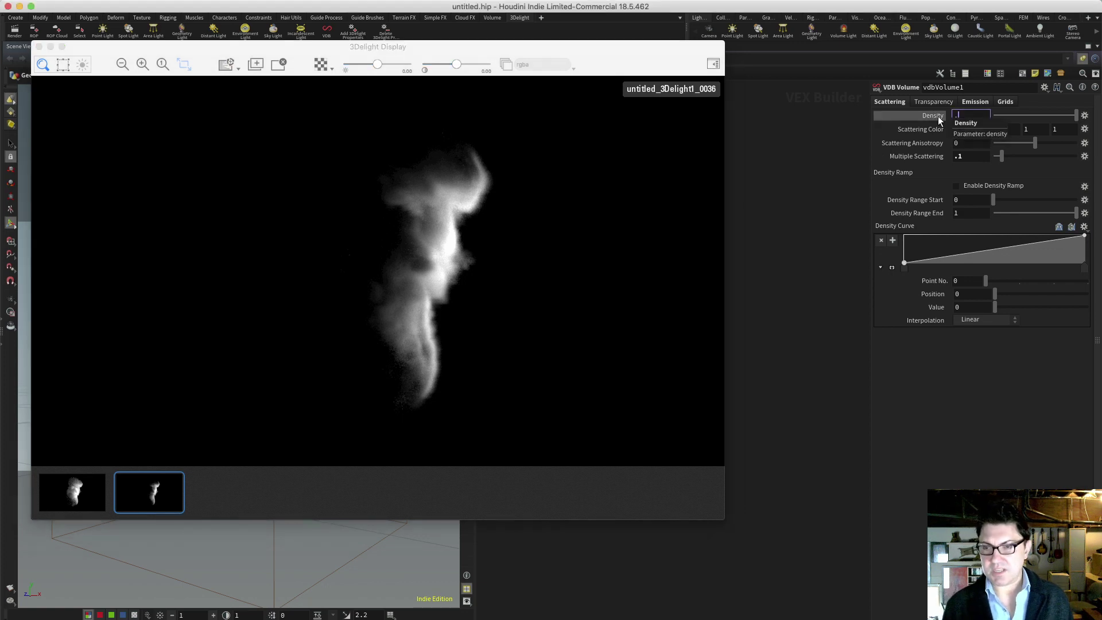
pyautogui.write('5')
pyautogui.press('Return')
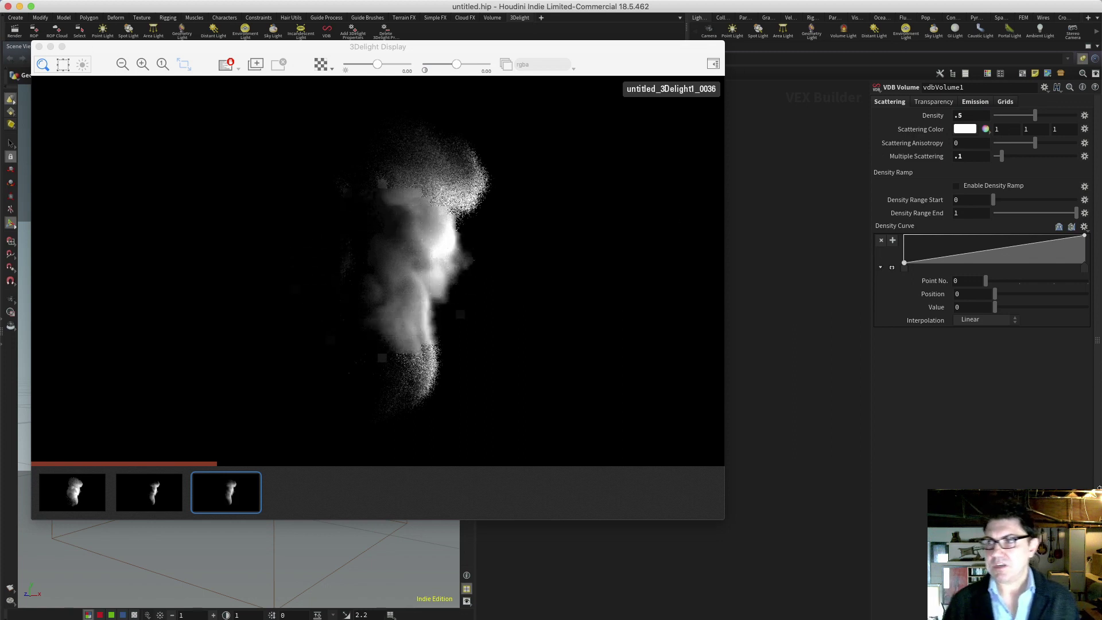
# - Review the transparency, emission and grid settings of the vdbVolume1 material
pyautogui.click(934, 101)
pyautogui.click(976, 102)
pyautogui.click(1013, 101)
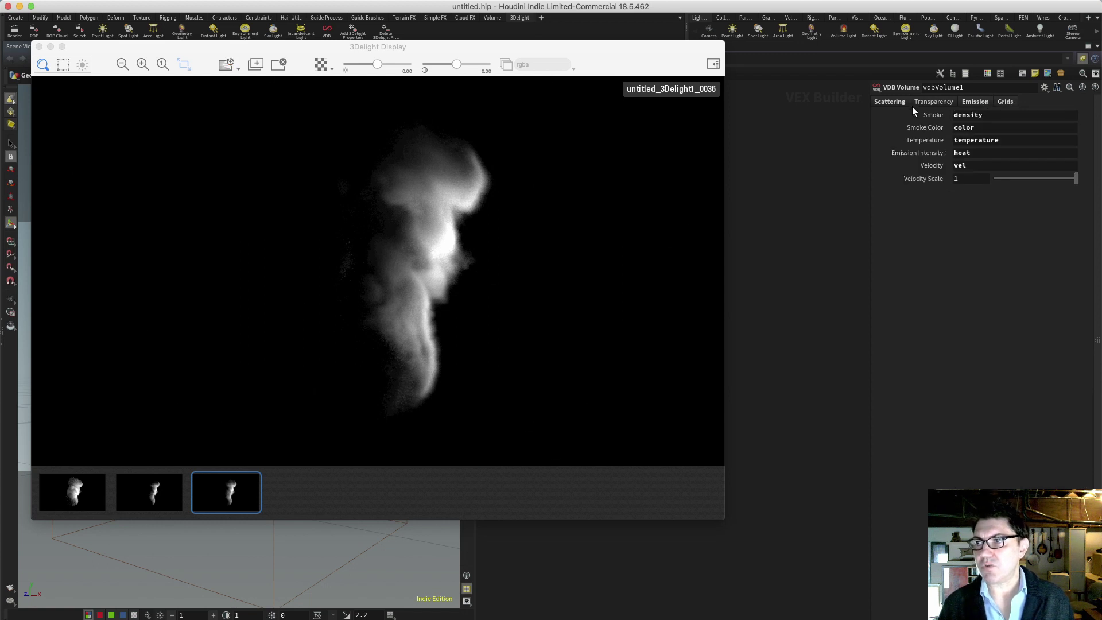
pyautogui.click(890, 102)
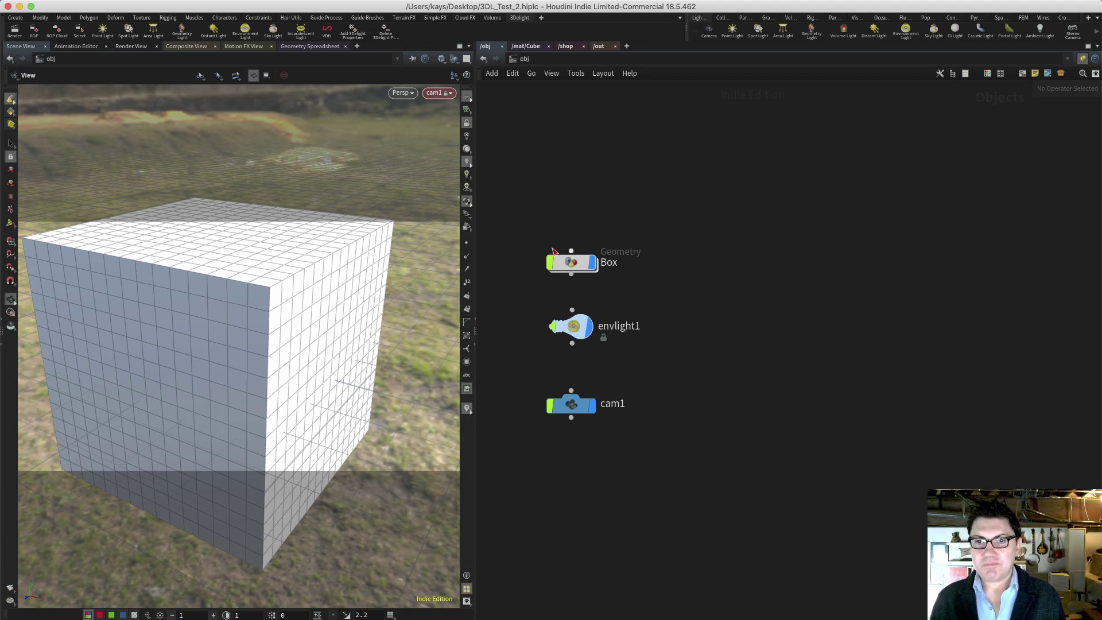
# - Inspect the envlight1 and Box objects in the 3DL_Test_2 scene and look at the cube's 3Delight render
pyautogui.click(572, 327)
pyautogui.click(572, 262)
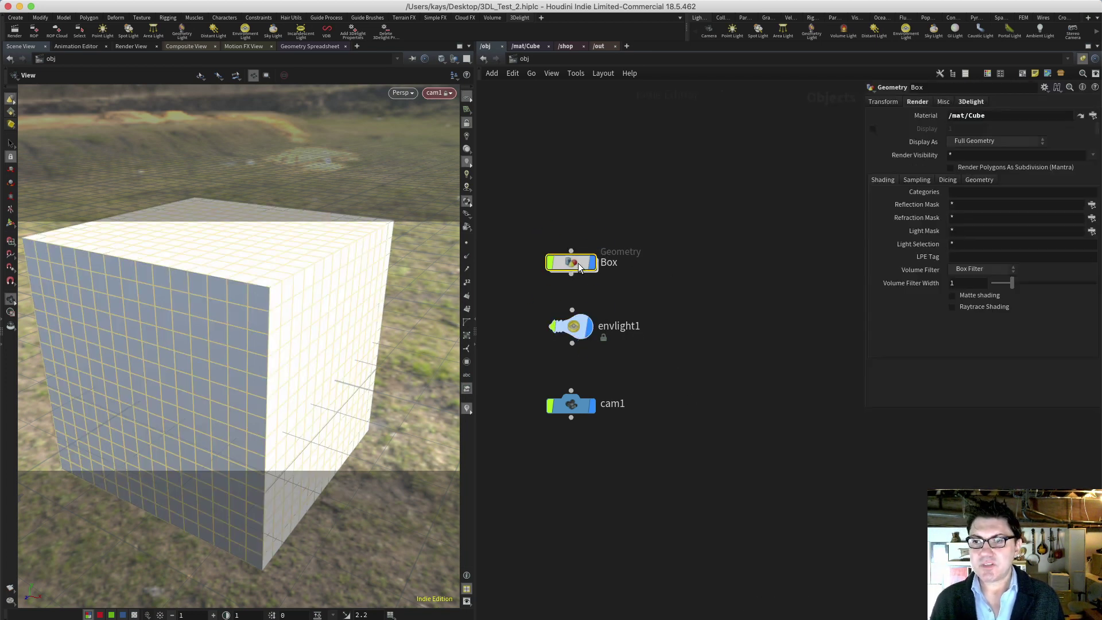
pyautogui.click(666, 295)
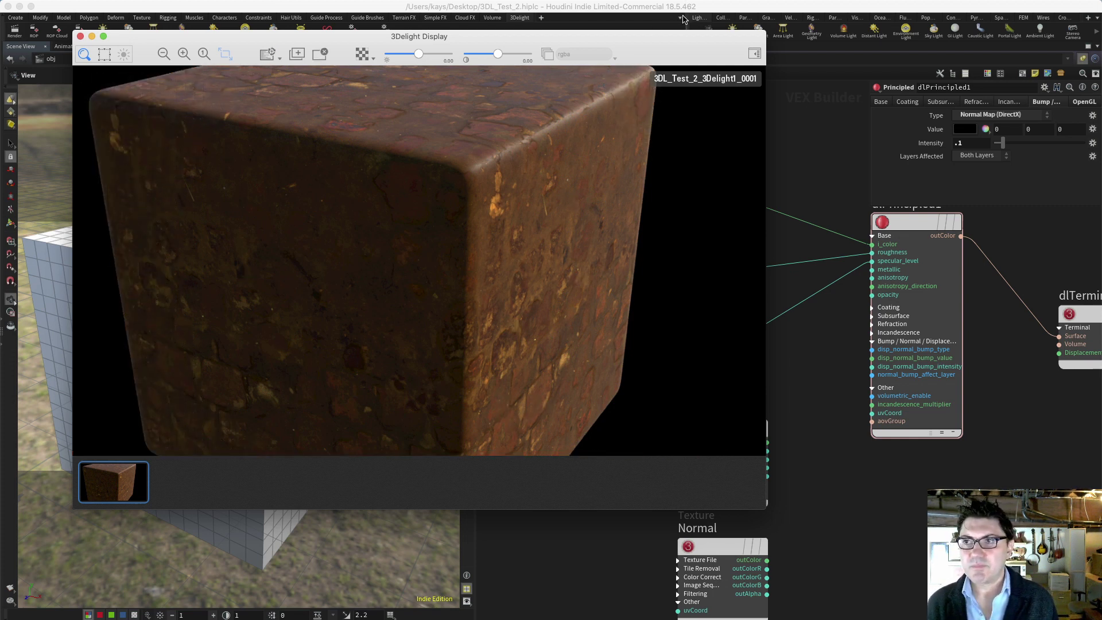
pyautogui.moveTo(678, 37); pyautogui.dragTo(628, 85)
pyautogui.press('super+Tab')
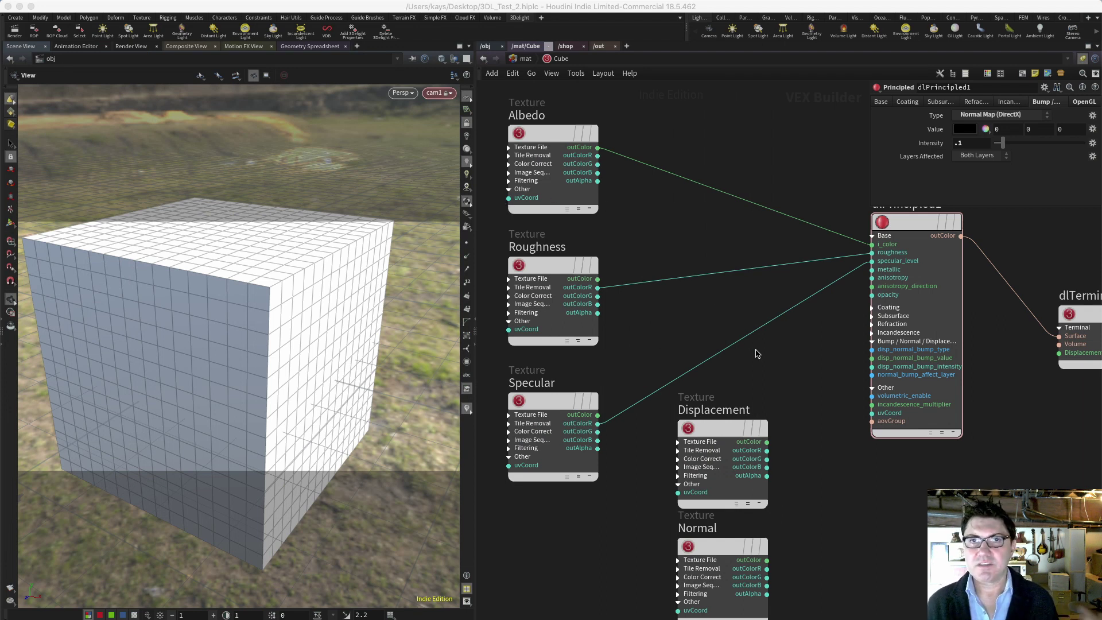
# - Connect the Displacement texture's outColor to disp_normal_bump_value on dlPrincipled1 and set the bump type to Displacement (0.0 centered)
pyautogui.click(711, 428)
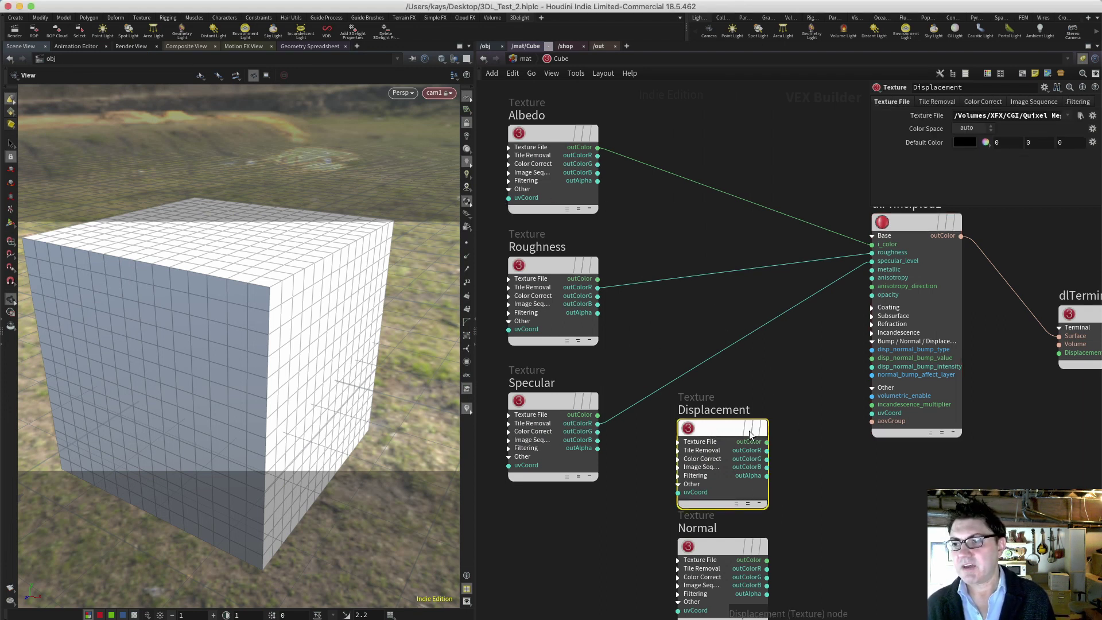
pyautogui.moveTo(767, 442); pyautogui.dragTo(872, 359)
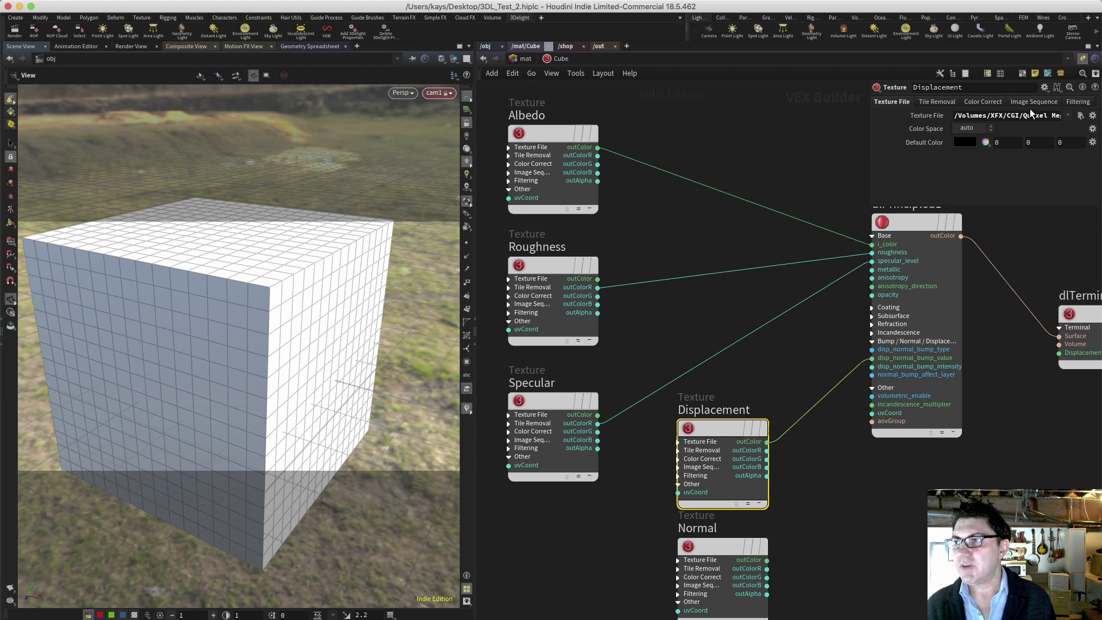
pyautogui.click(936, 224)
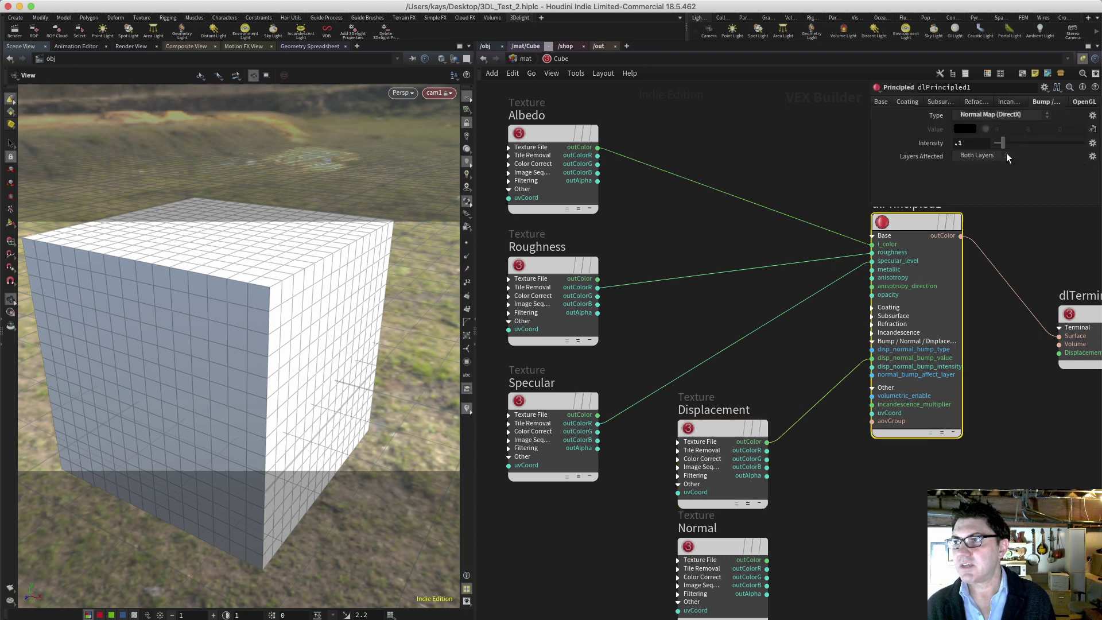
pyautogui.click(996, 115)
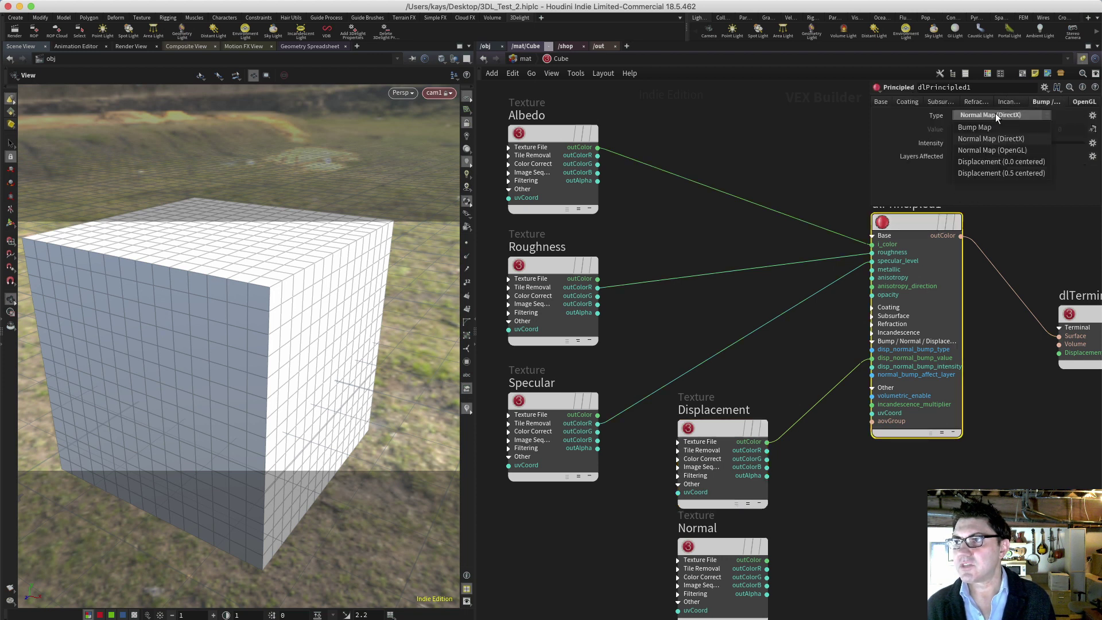
pyautogui.click(999, 162)
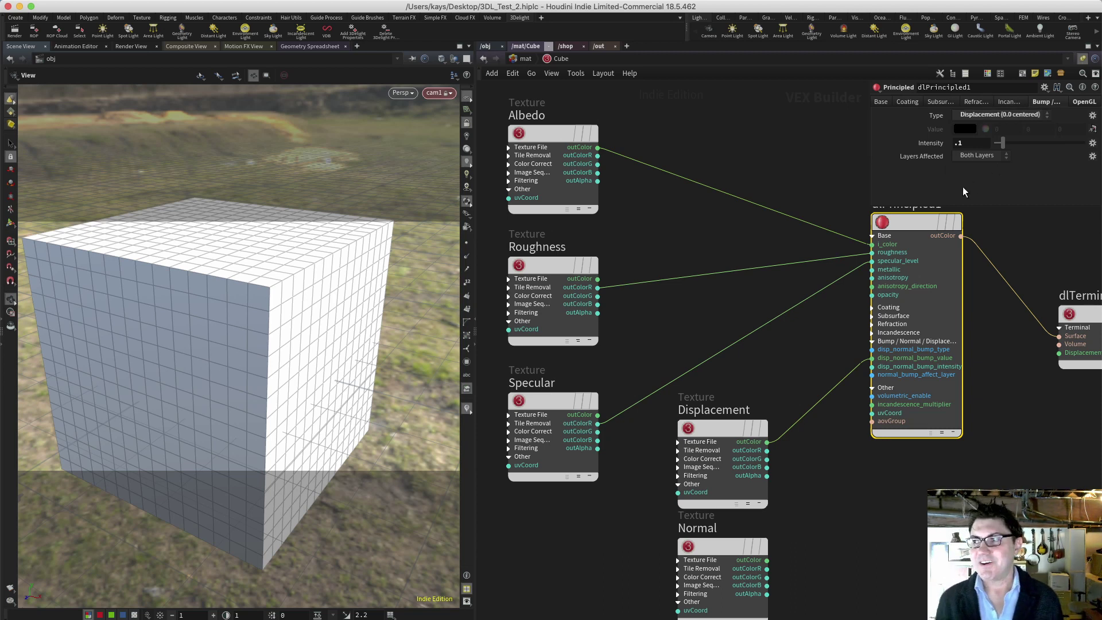
pyautogui.click(1022, 117)
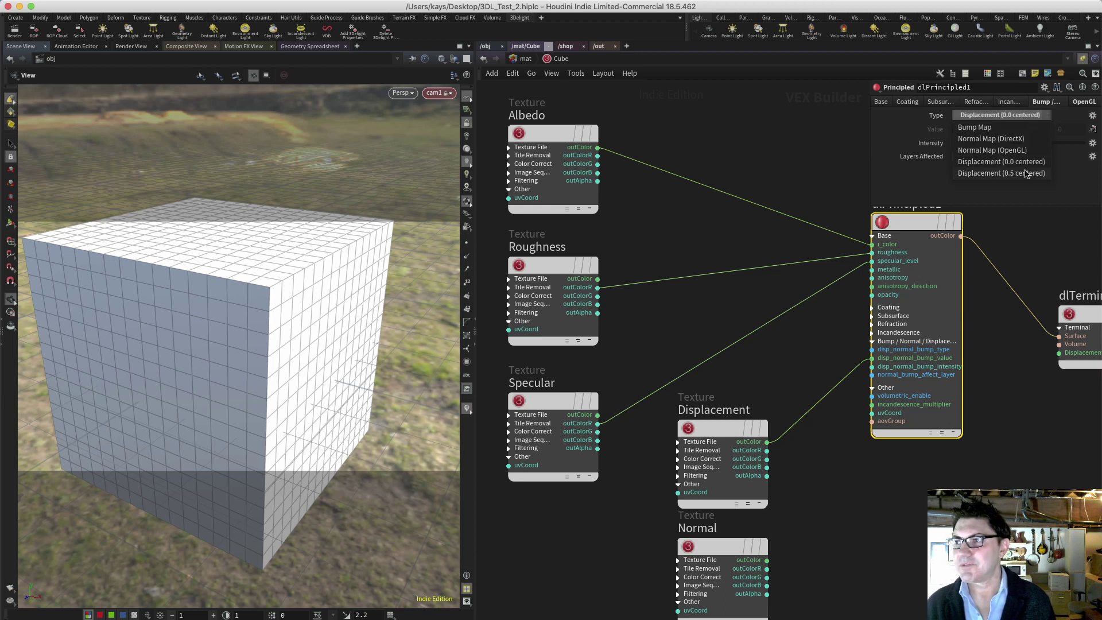
pyautogui.click(1003, 193)
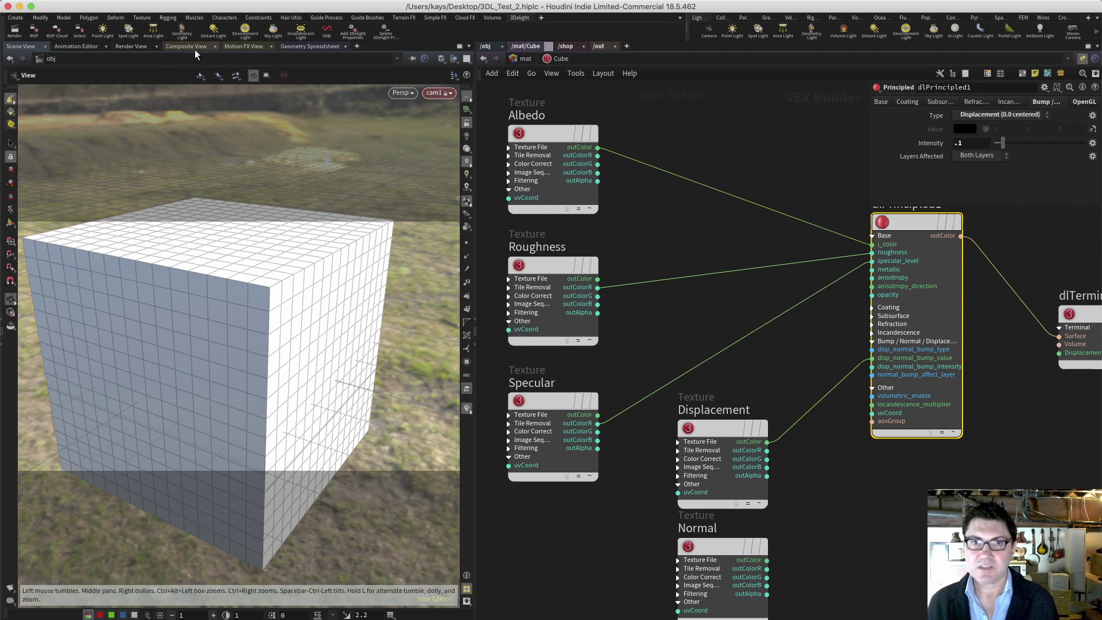
# - Render the displaced cube with 3Delight and move the render display up to inspect it
pyautogui.click(15, 30)
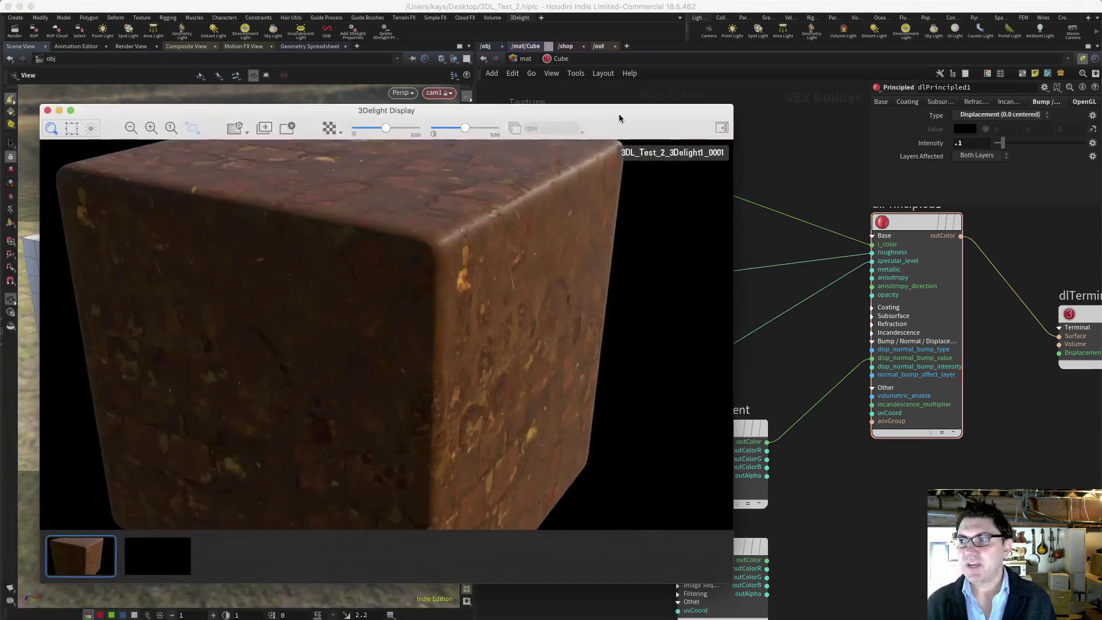
pyautogui.moveTo(615, 116); pyautogui.dragTo(611, 44)
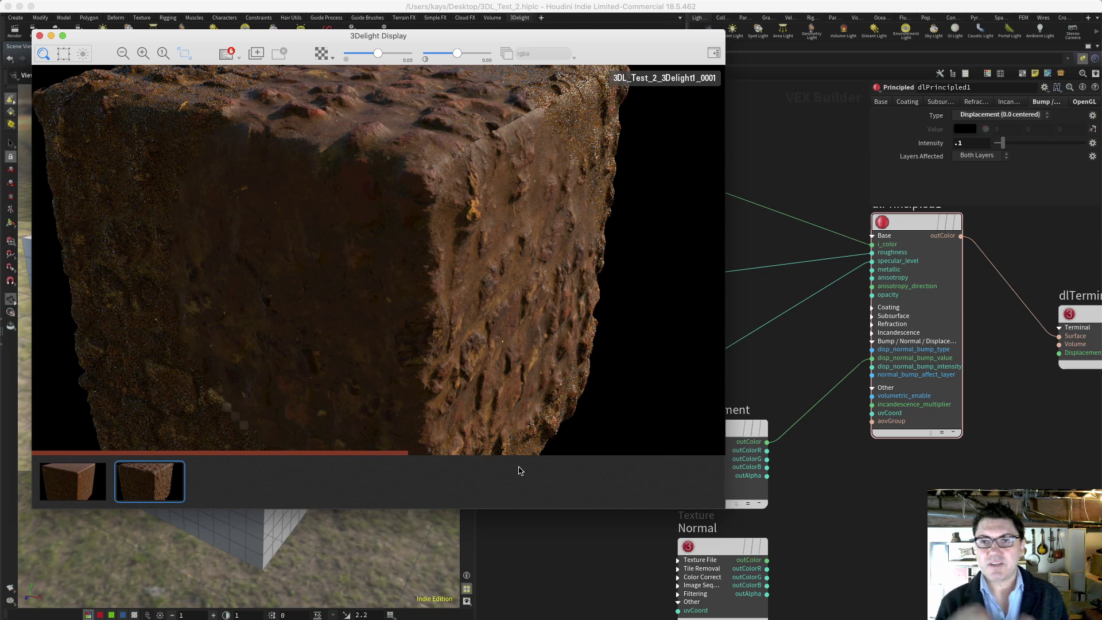
pyautogui.doubleClick(588, 38)
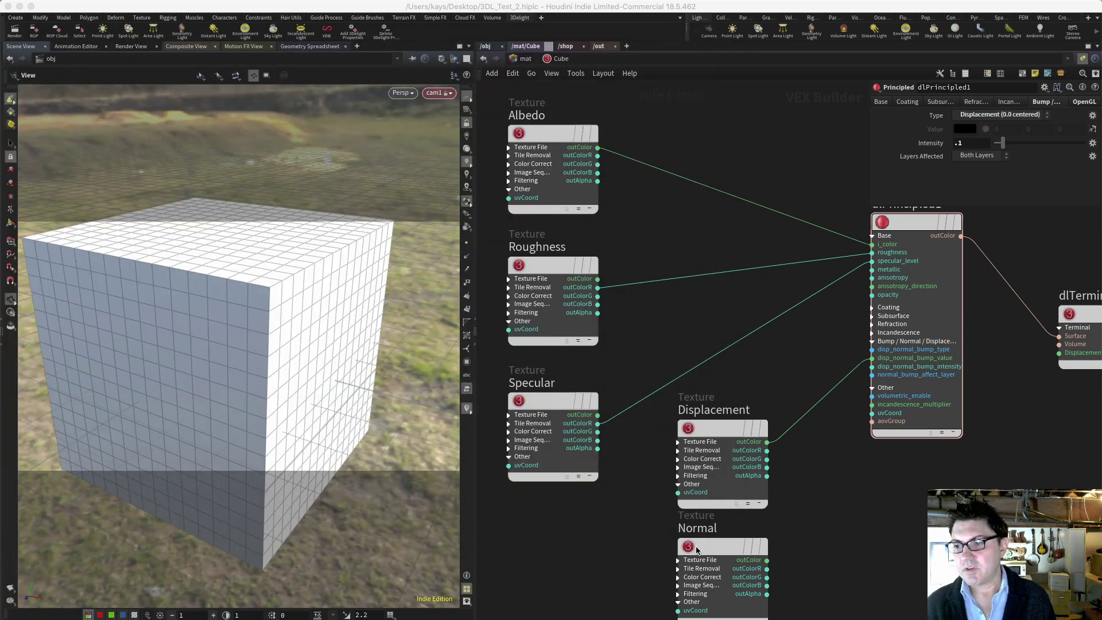
# - Connect the Normal texture's outColor to disp_normal_bump_value on dlPrincipled1 and set the bump type to Normal Map (DirectX)
pyautogui.click(697, 550)
pyautogui.moveTo(815, 522); pyautogui.dragTo(766, 498, button='middle')
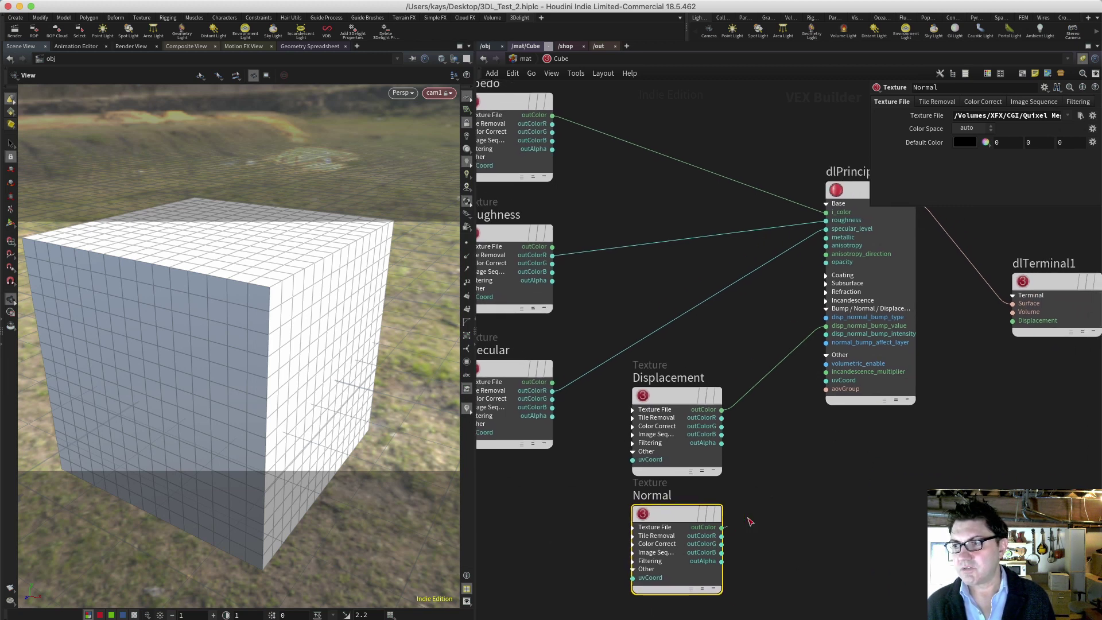
pyautogui.moveTo(750, 522); pyautogui.dragTo(826, 325)
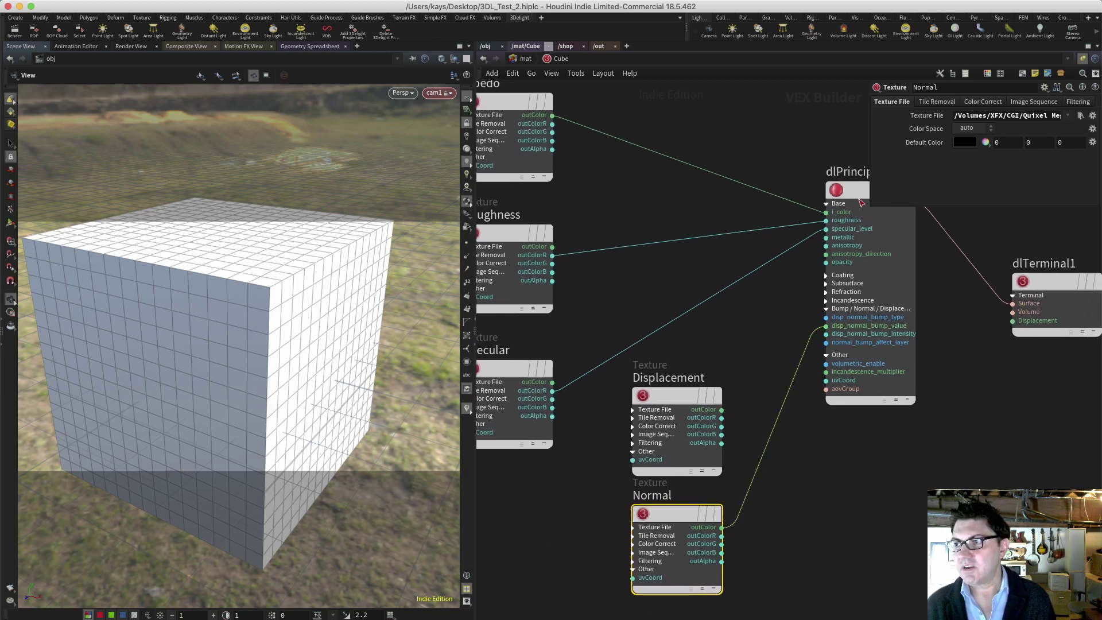
pyautogui.click(858, 195)
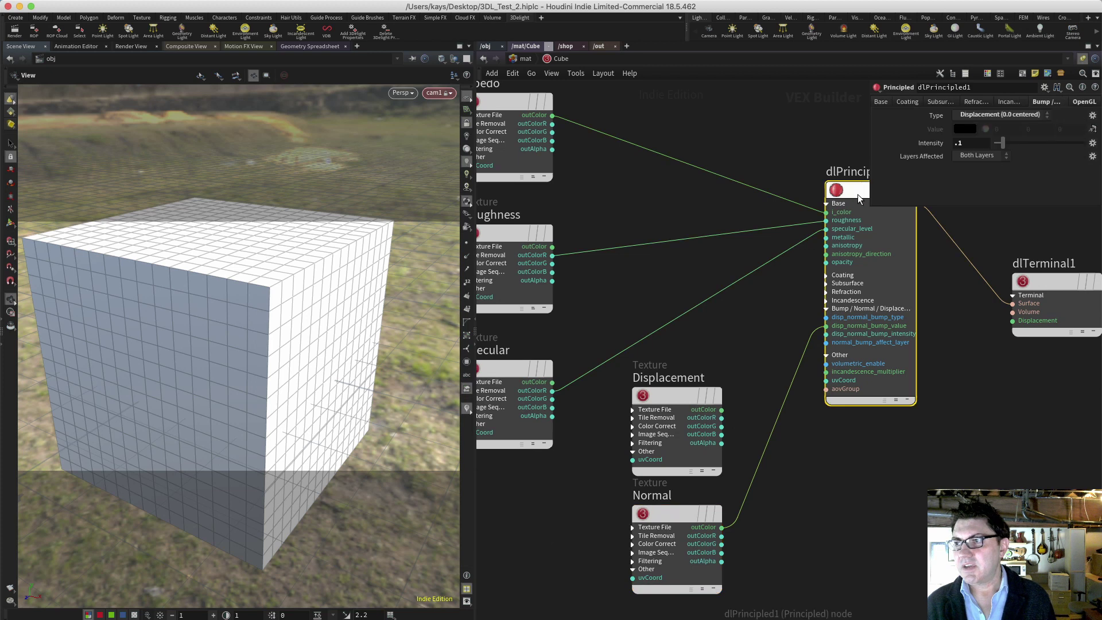
pyautogui.click(1019, 115)
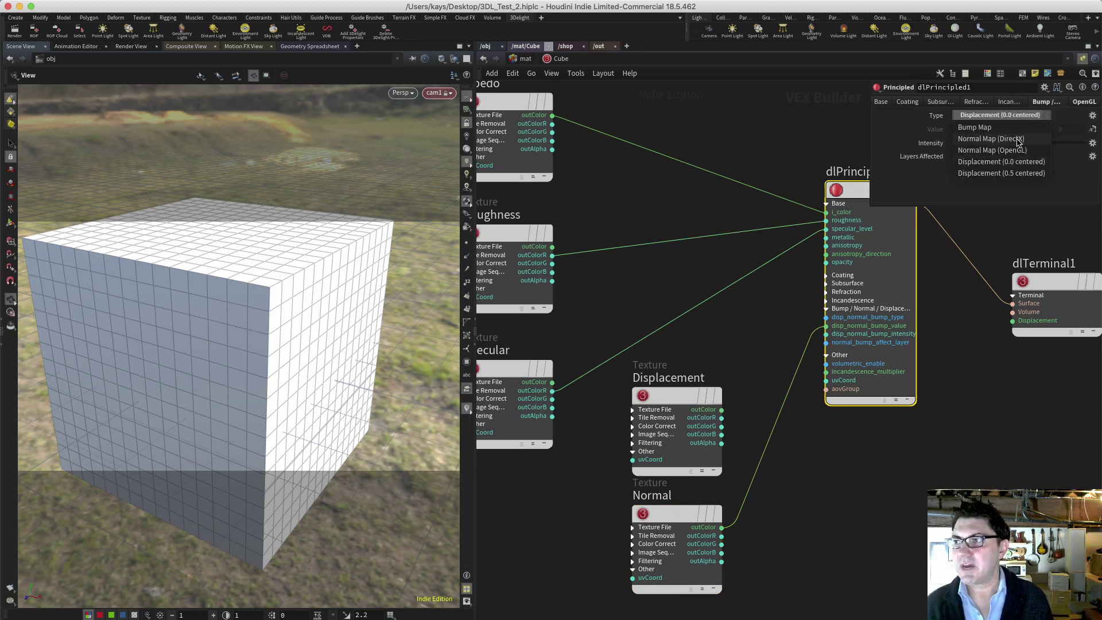
pyautogui.click(1019, 140)
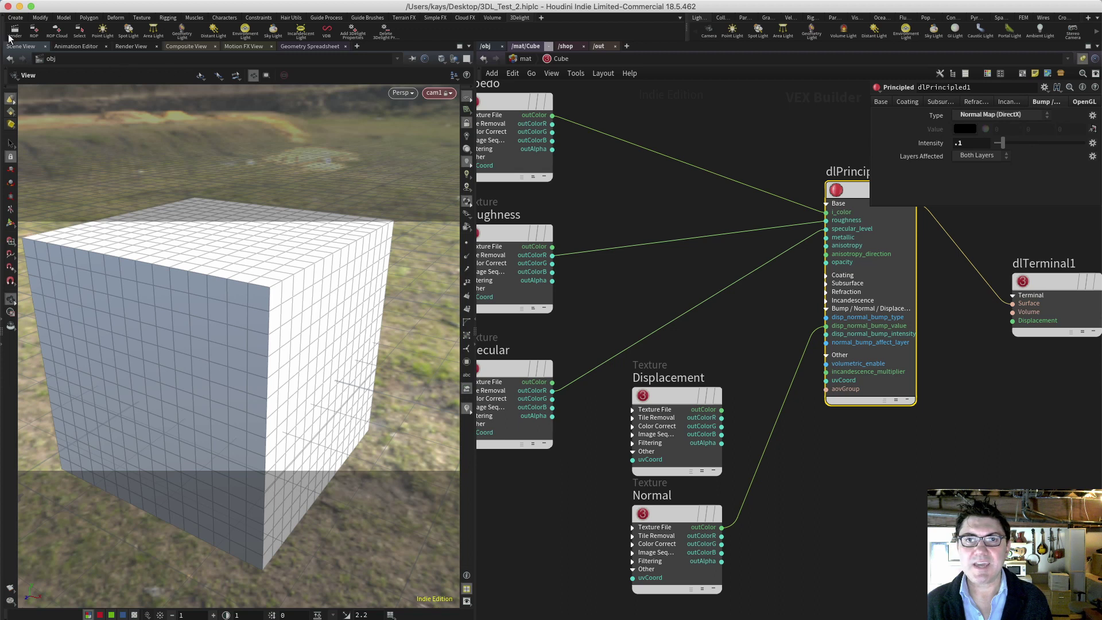
# - Render the normal-mapped cube with 3Delight and show the new render in the display
pyautogui.click(14, 30)
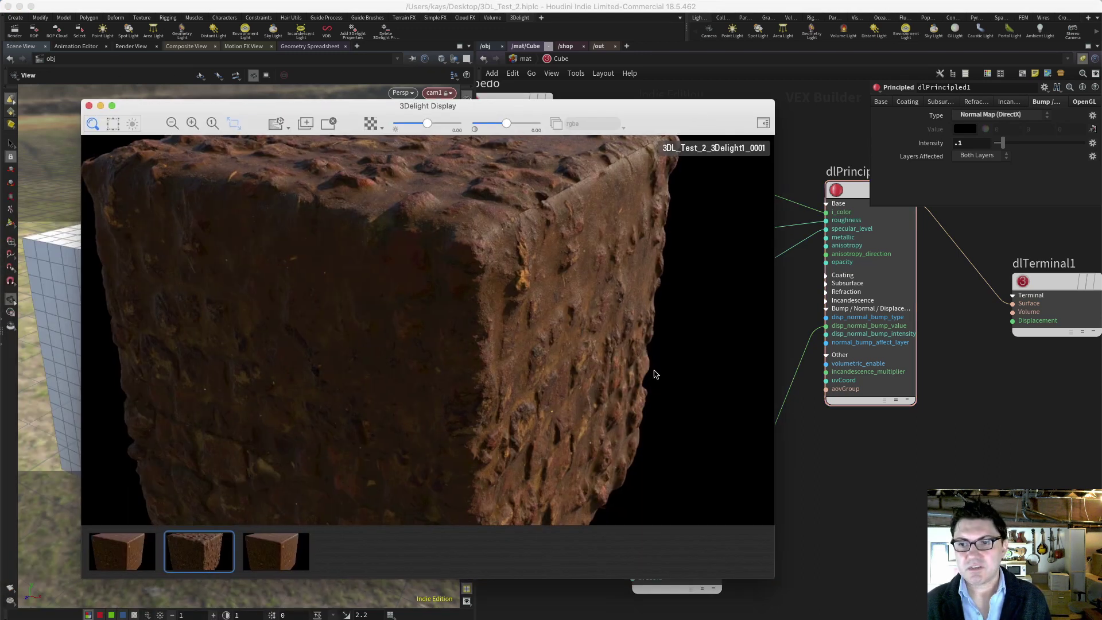
pyautogui.click(296, 555)
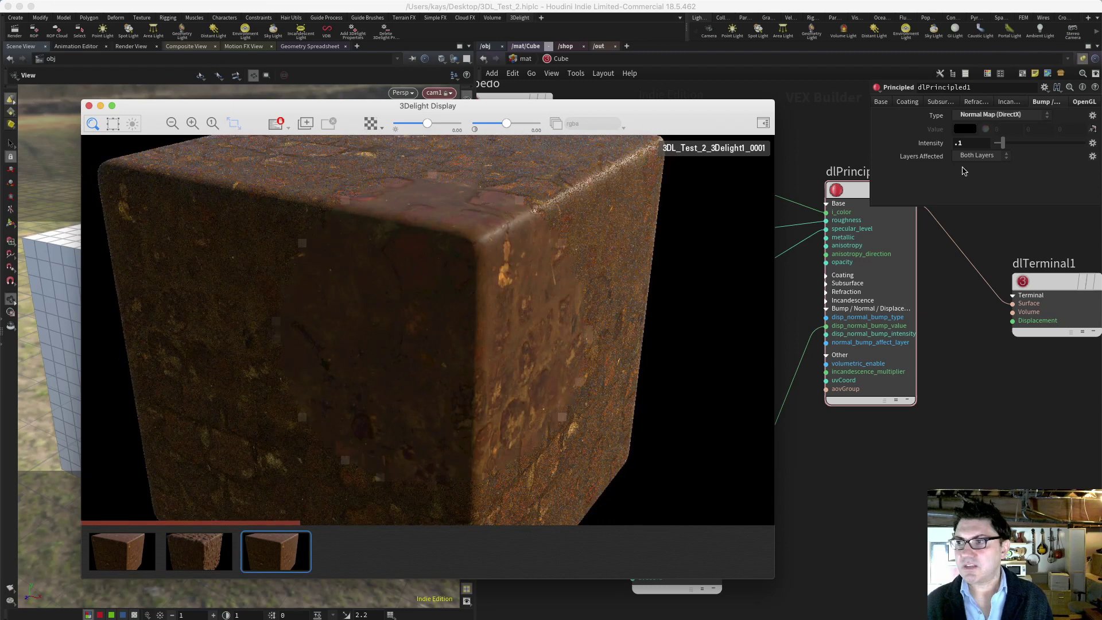
# - Set the normal map intensity of dlPrincipled1 to 2, render the cube again and show the newest render
pyautogui.click(974, 146)
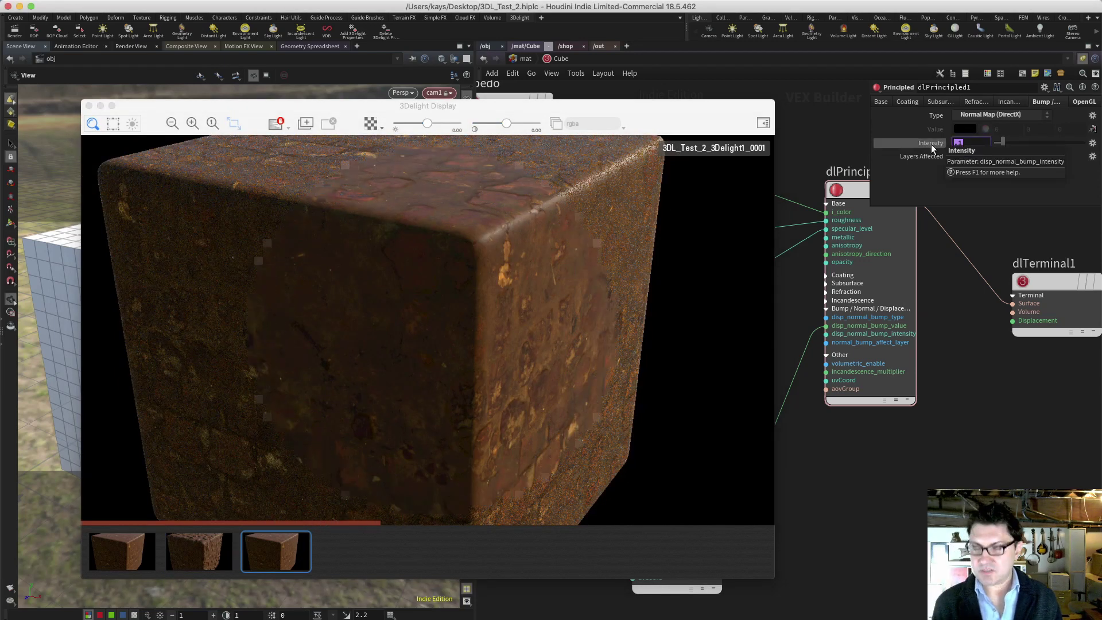
pyautogui.write('2')
pyautogui.press('Return')
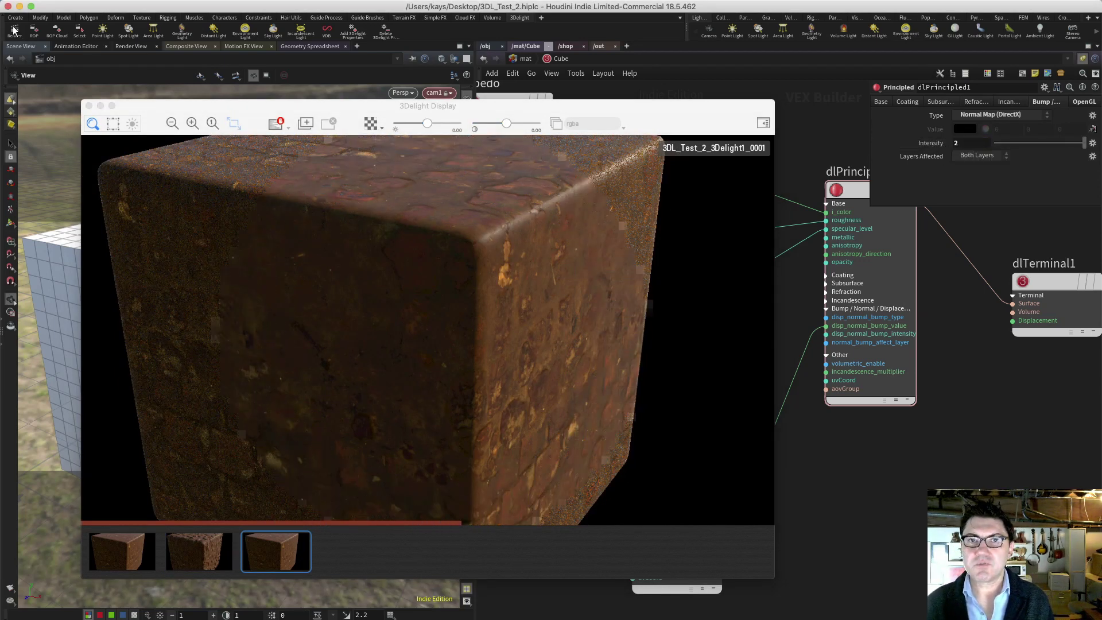
pyautogui.click(358, 556)
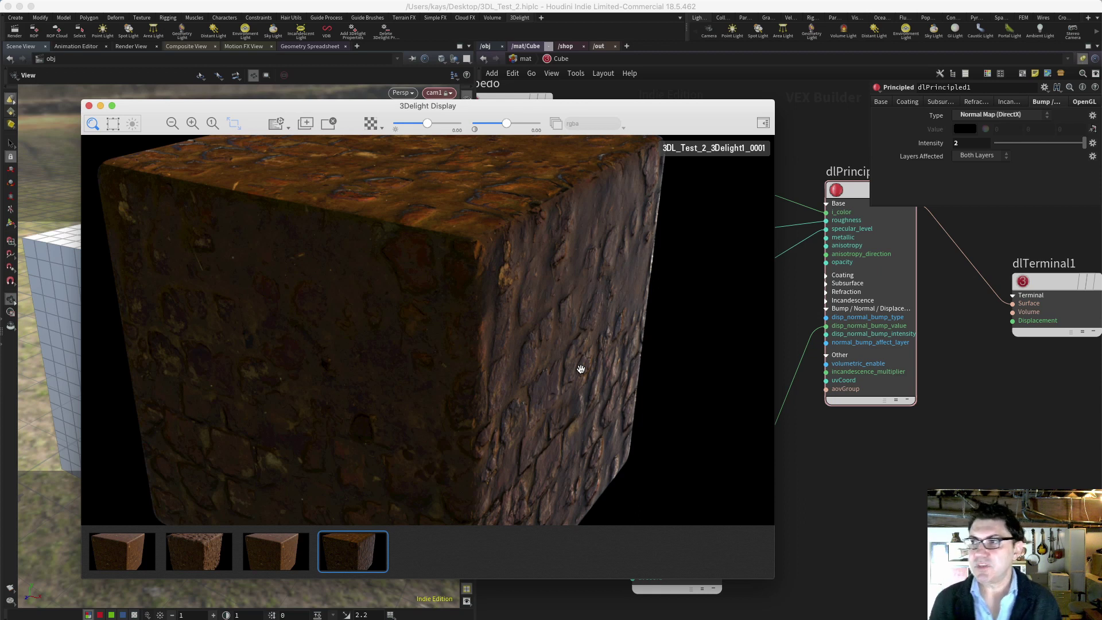
# - Set the normal map intensity of dlPrincipled1 to 0 and disconnect the Normal texture from the material
pyautogui.click(860, 201)
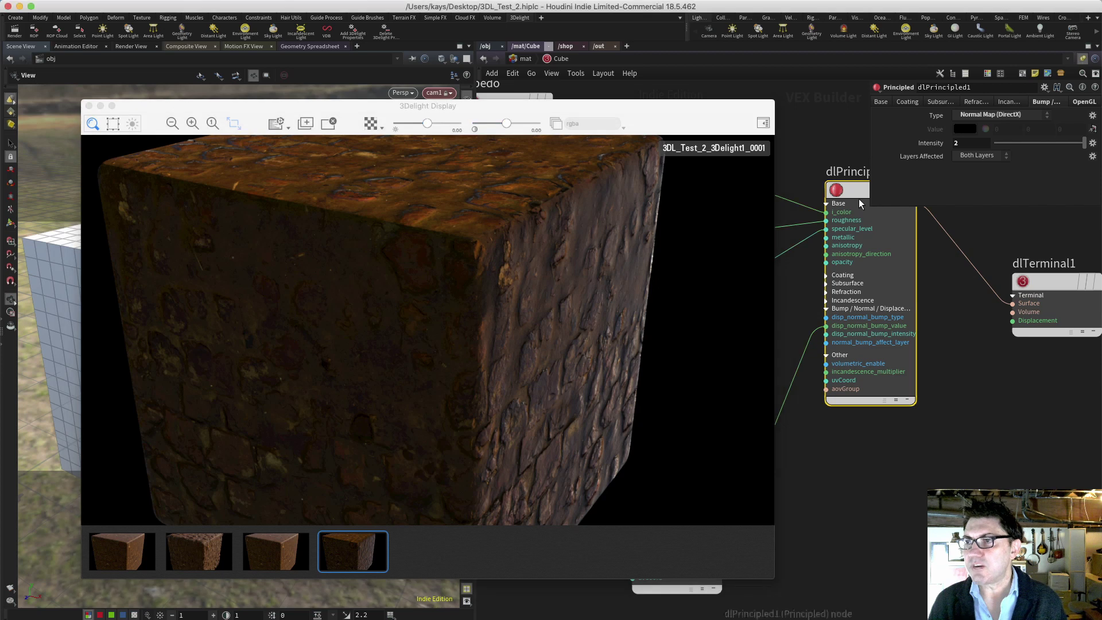
pyautogui.click(1022, 116)
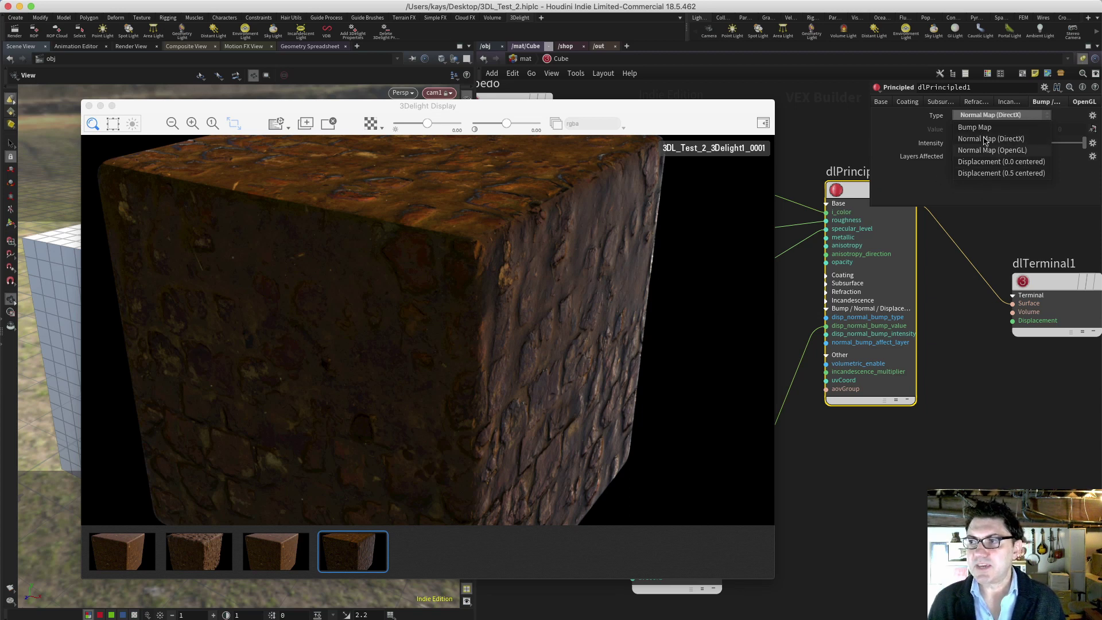
pyautogui.click(924, 195)
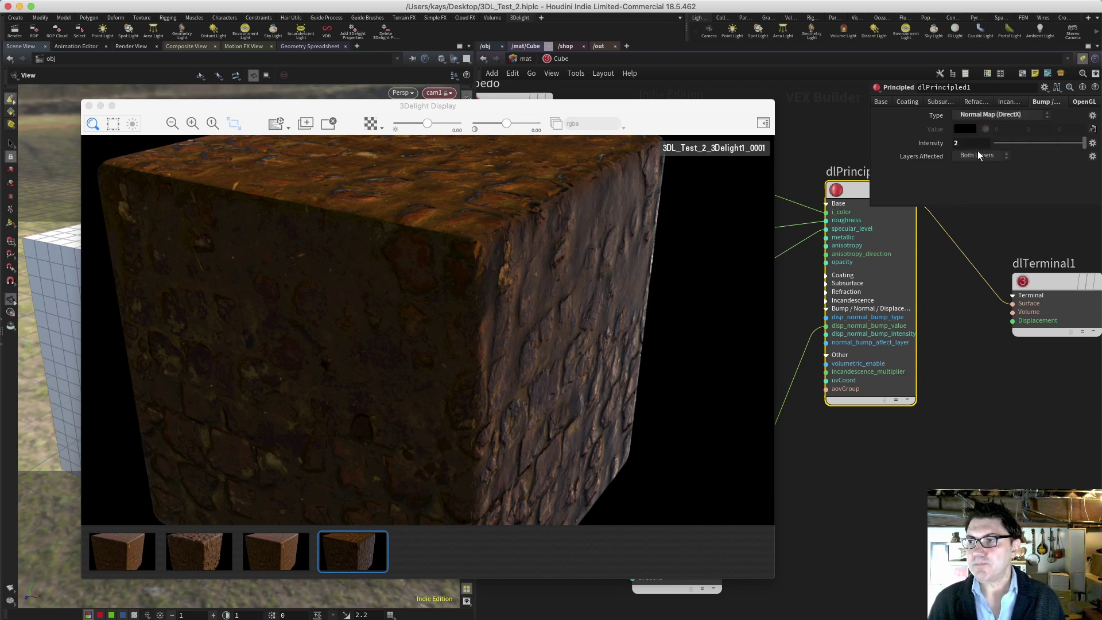
pyautogui.write('0')
pyautogui.press('Return')
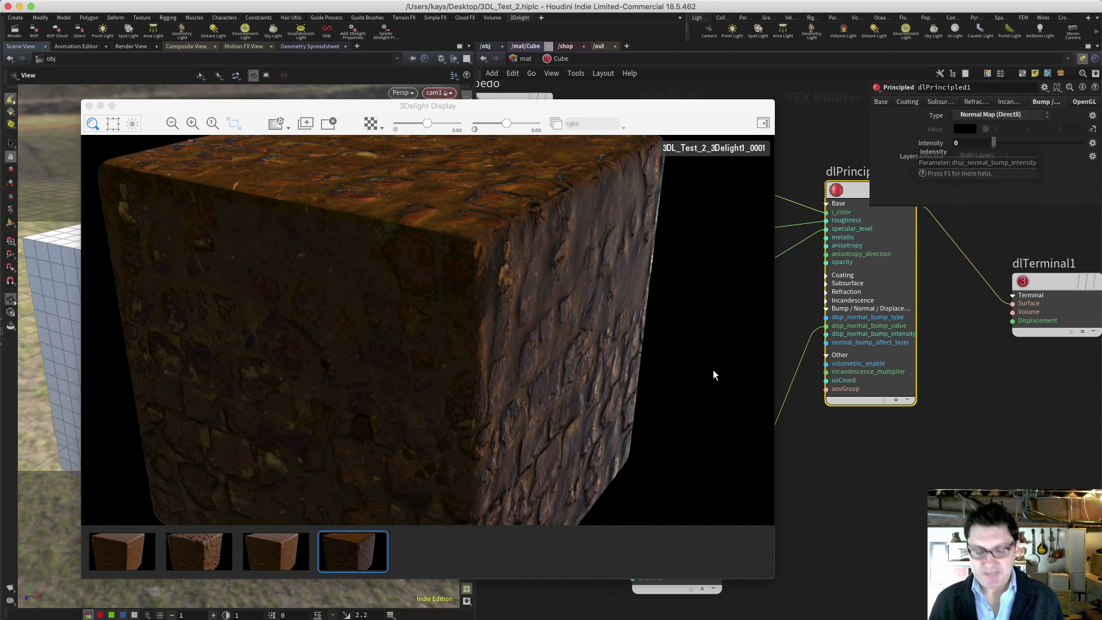
pyautogui.press('super+Tab')
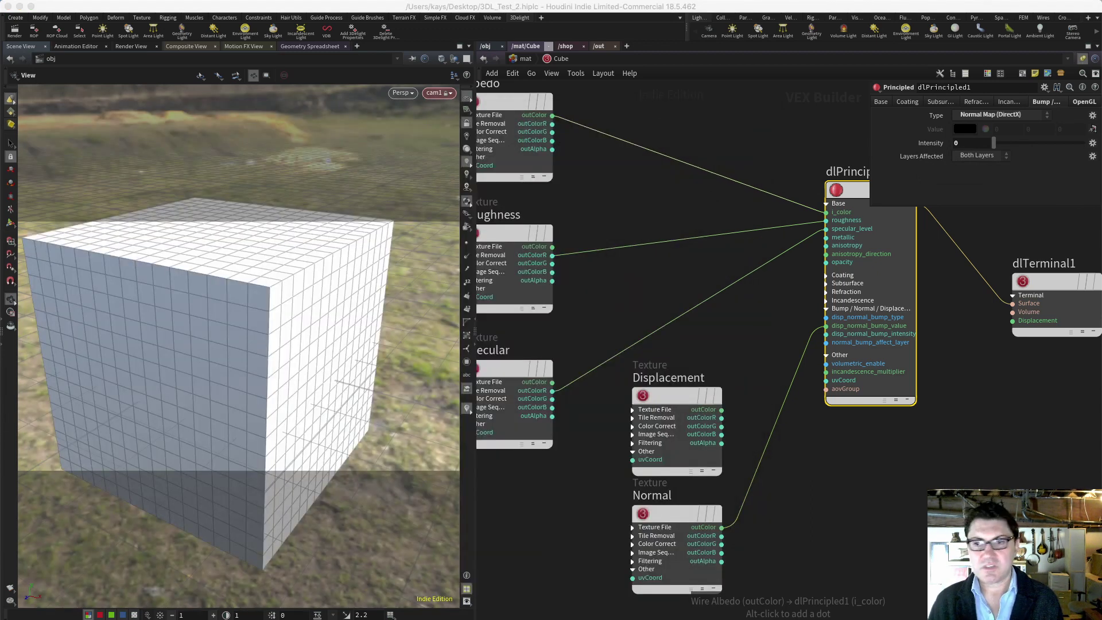
pyautogui.click(775, 349)
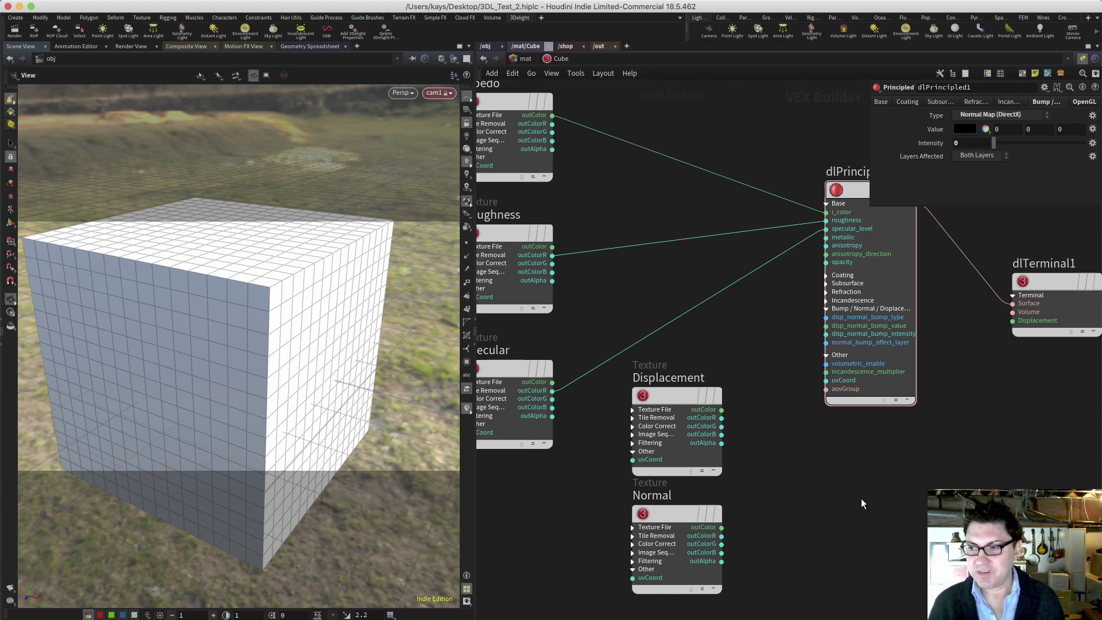
# - Add a 3Delight Displacement node to the Cube material network, below dlPrincipled1
pyautogui.press('Tab')
pyautogui.write('dis')
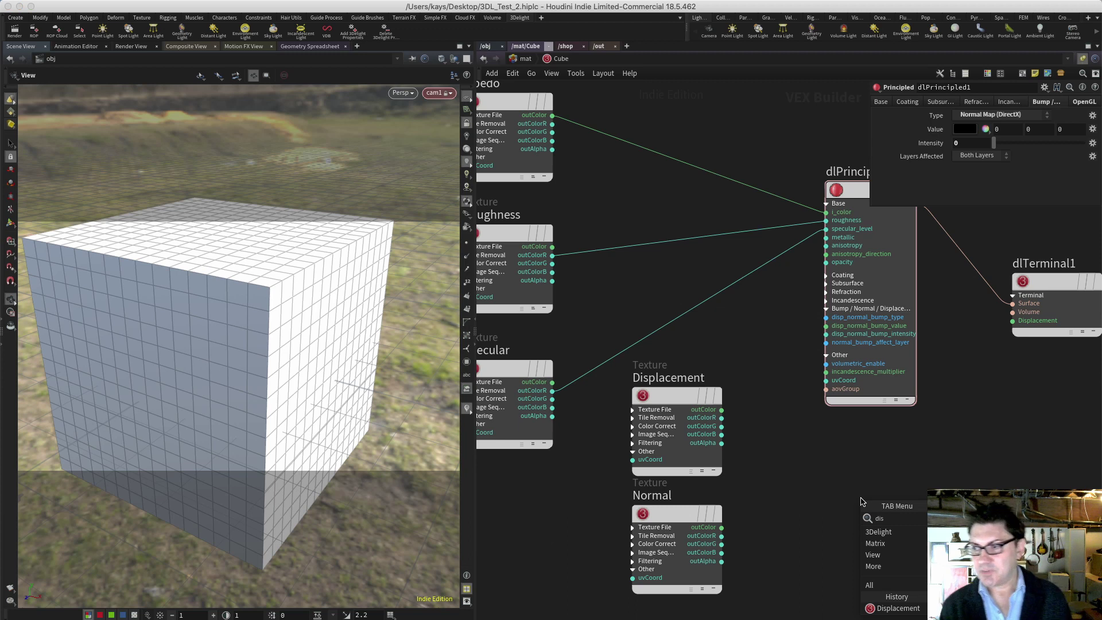
pyautogui.press('Return')
pyautogui.click(862, 498)
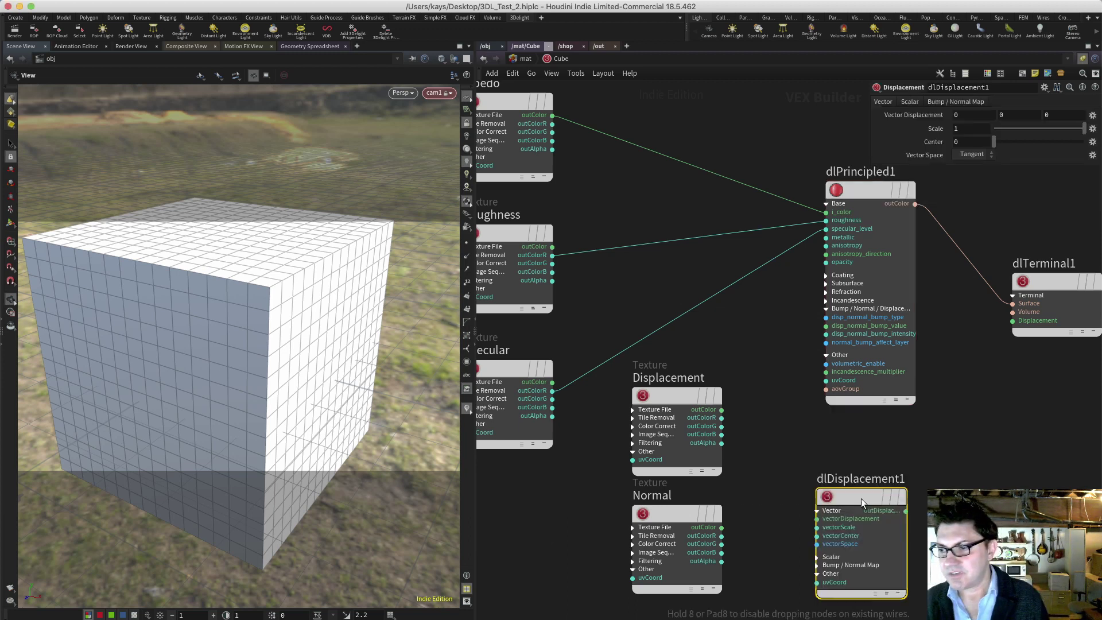
# - Connect dlDisplacement1's displacement output to the Displacement input of dlTerminal1 and align the node beneath dlPrincipled1
pyautogui.moveTo(953, 450); pyautogui.dragTo(851, 447, button='middle')
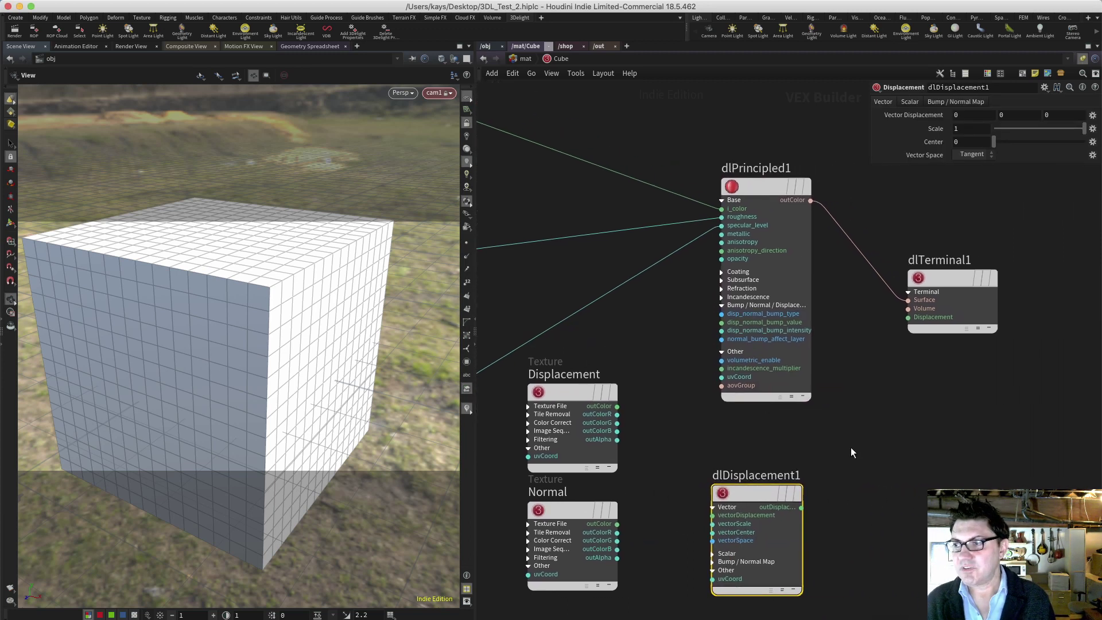
pyautogui.scroll(5, 917, 333)
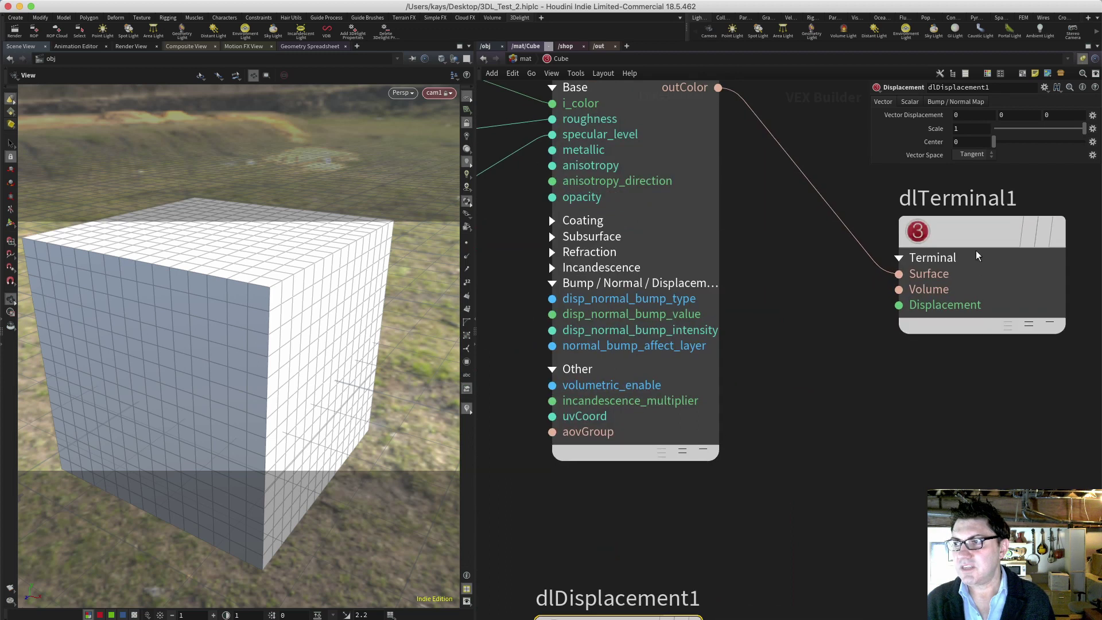
pyautogui.moveTo(990, 222); pyautogui.dragTo(984, 257)
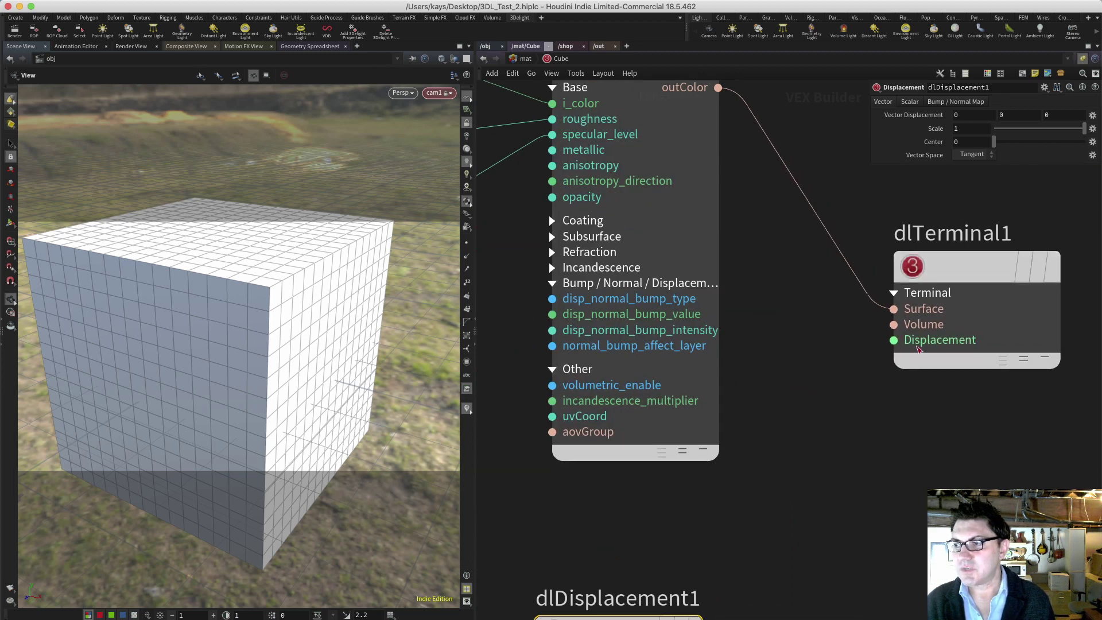
pyautogui.scroll(-4, 859, 463)
pyautogui.moveTo(857, 463); pyautogui.dragTo(904, 431, button='middle')
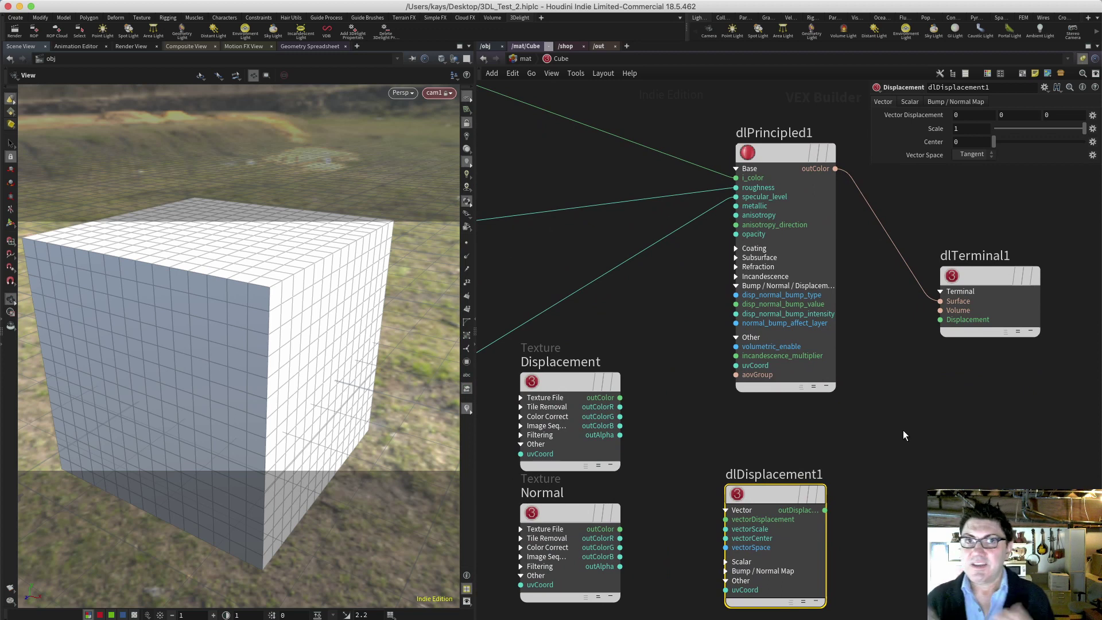
pyautogui.click(825, 510)
pyautogui.click(941, 320)
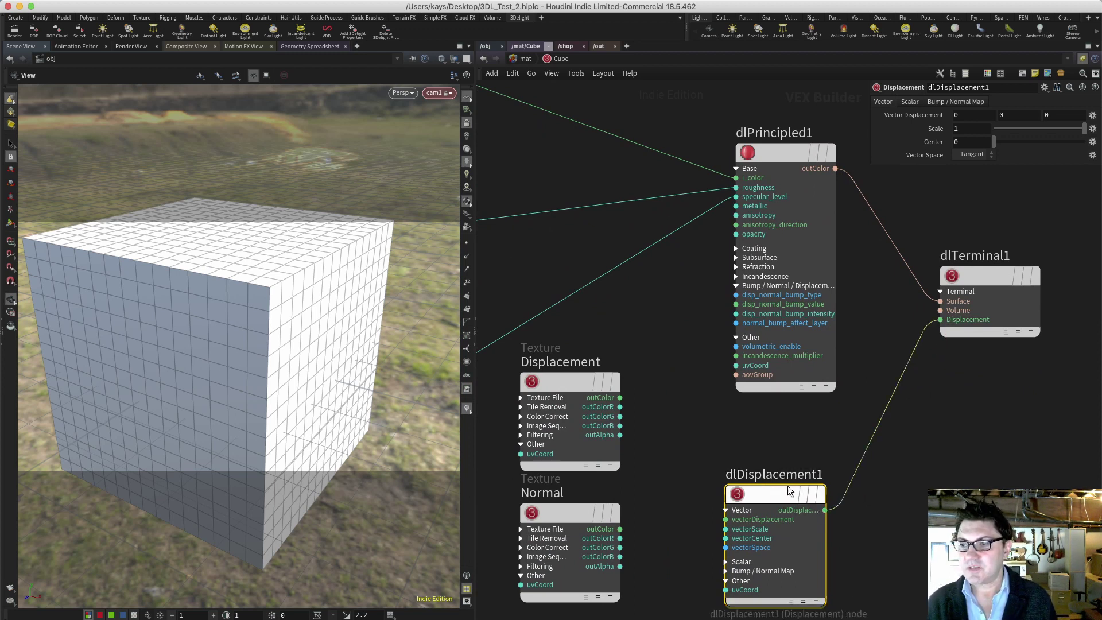
pyautogui.moveTo(768, 492); pyautogui.dragTo(777, 464)
pyautogui.click(669, 450)
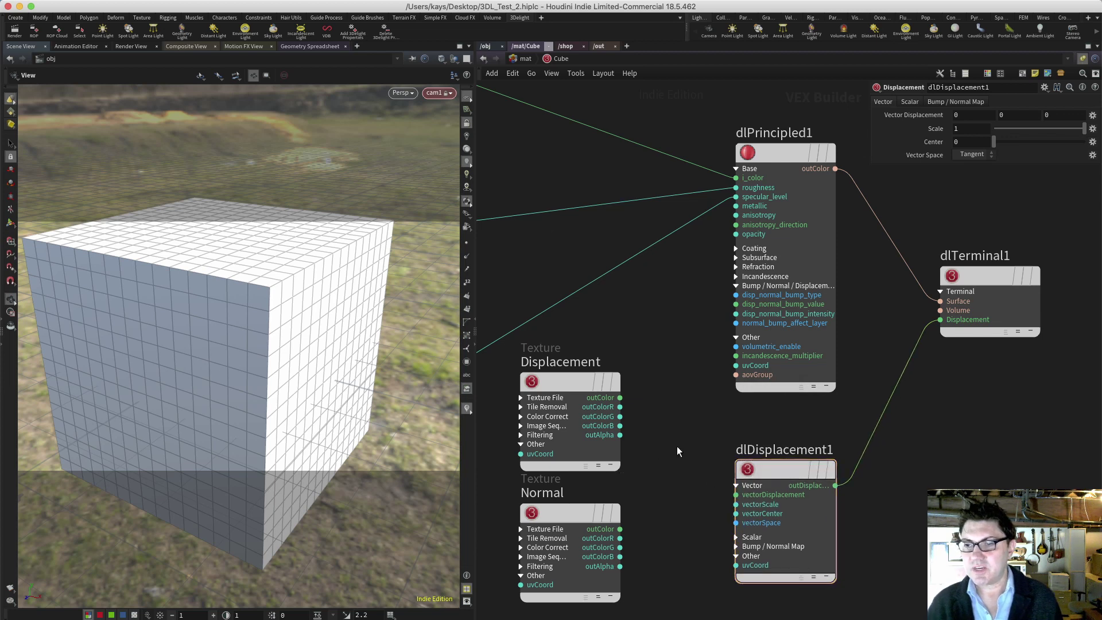
# - Expand dlDisplacement1's Scalar and Bump / Normal Map inputs and connect the Displacement texture's outColorR to scalarDisplacement
pyautogui.click(597, 383)
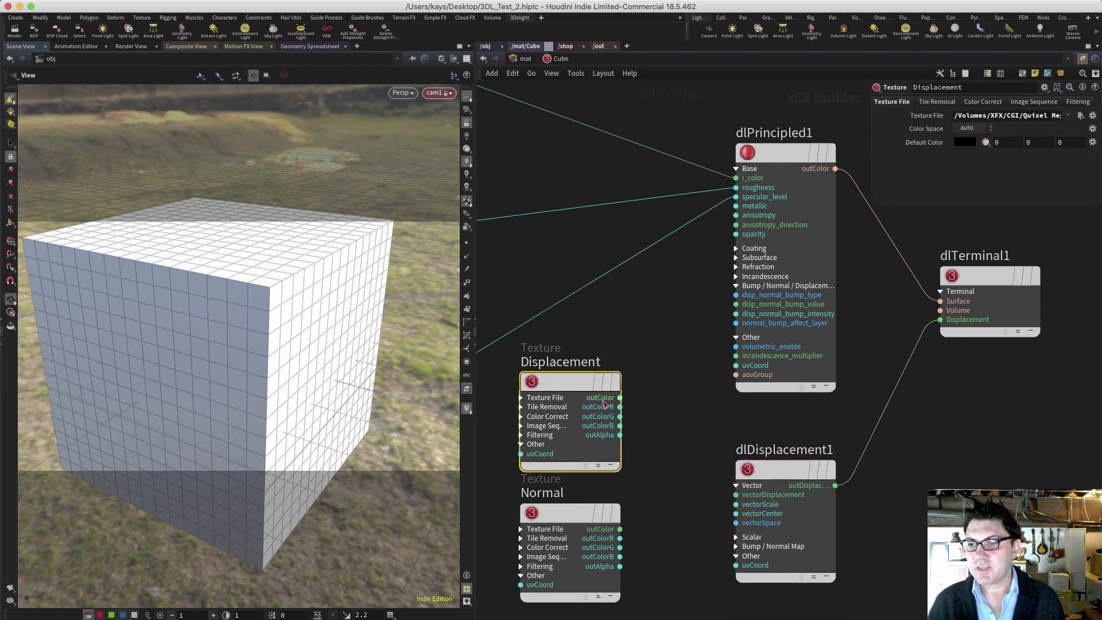
pyautogui.scroll(5, 694, 454)
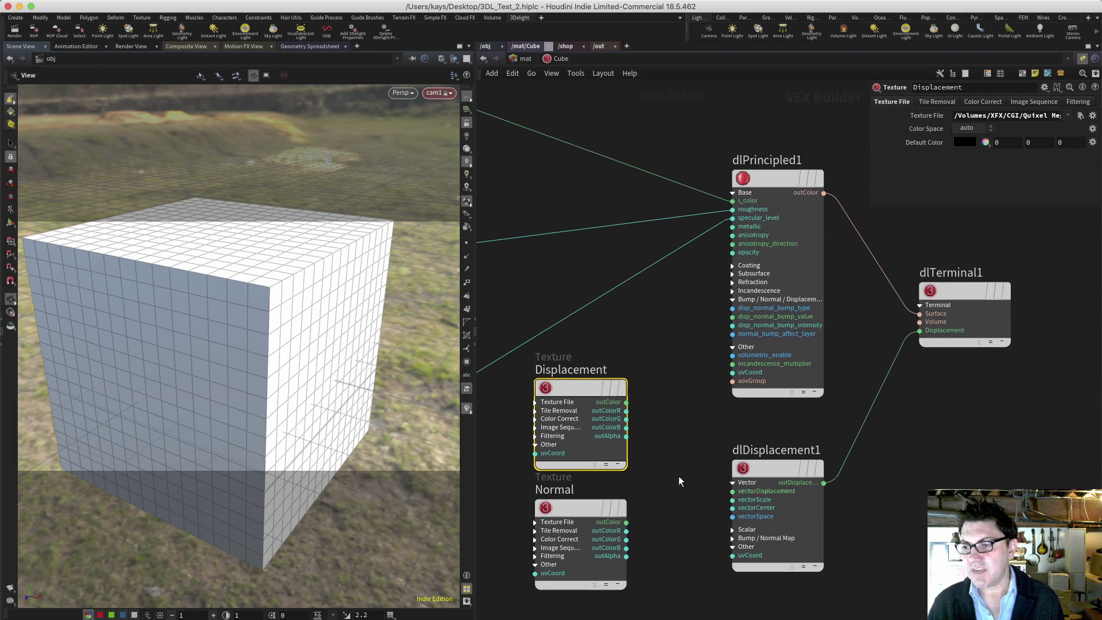
pyautogui.moveTo(716, 446); pyautogui.dragTo(618, 254, button='middle')
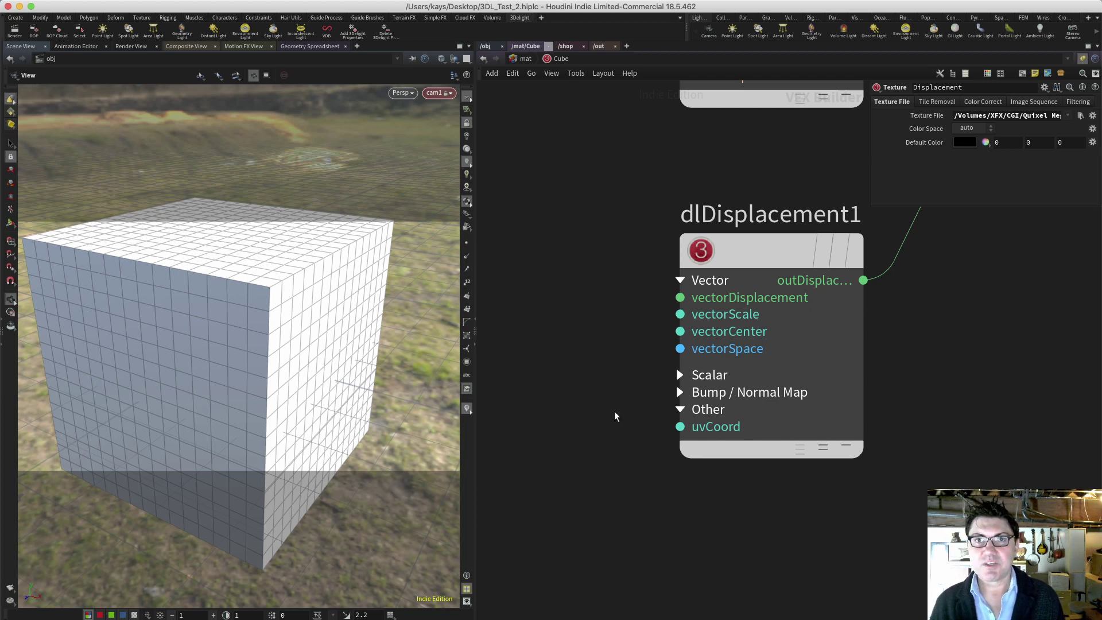
pyautogui.click(680, 375)
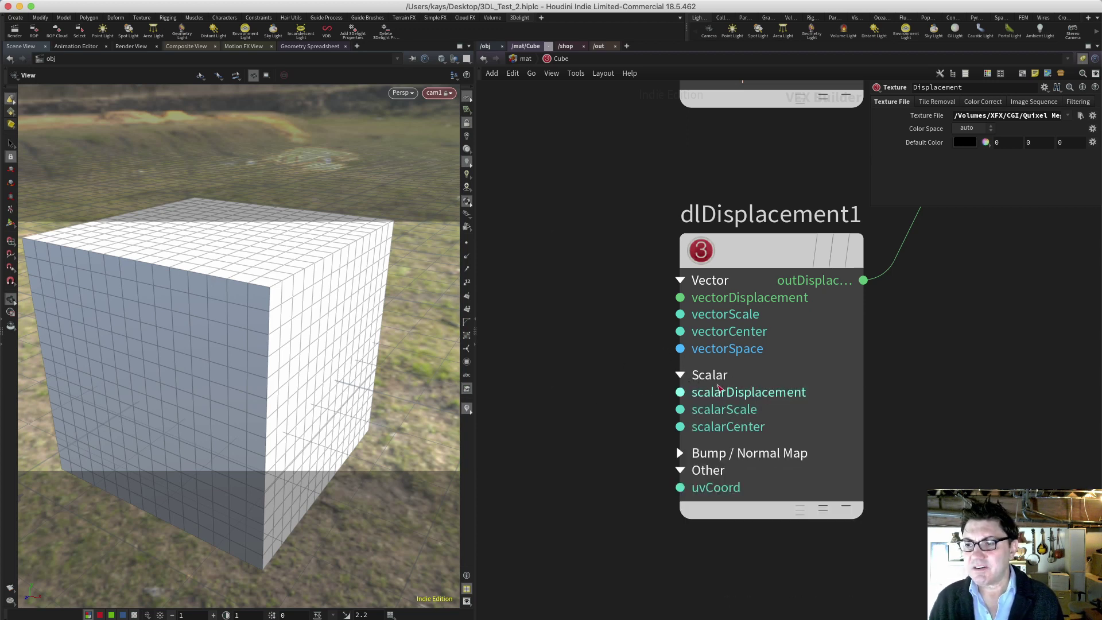
pyautogui.click(682, 453)
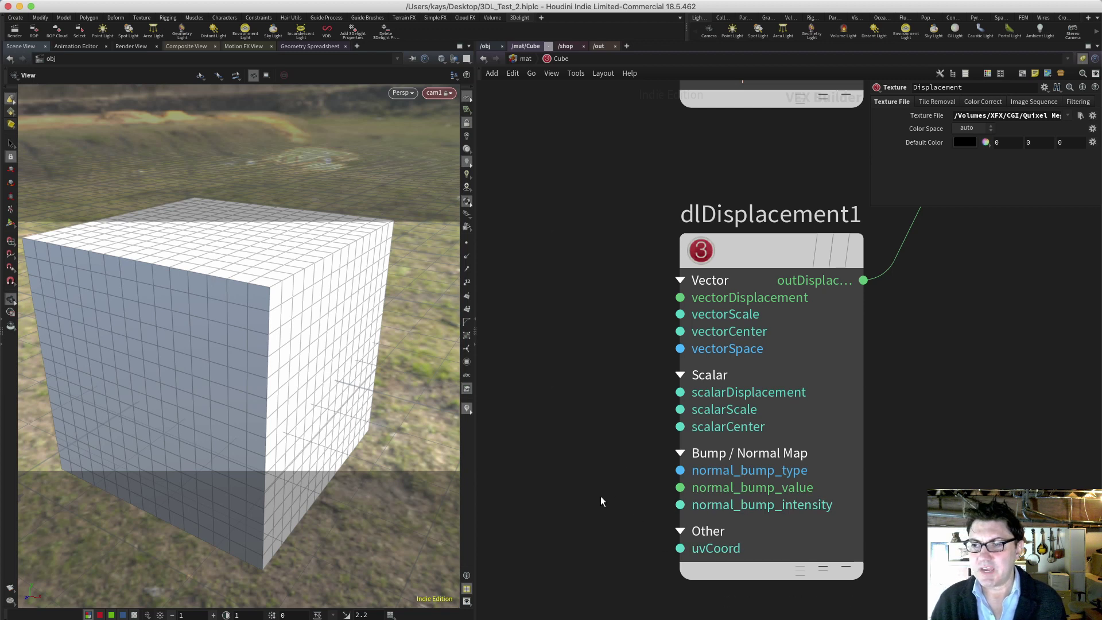
pyautogui.scroll(-5, 600, 496)
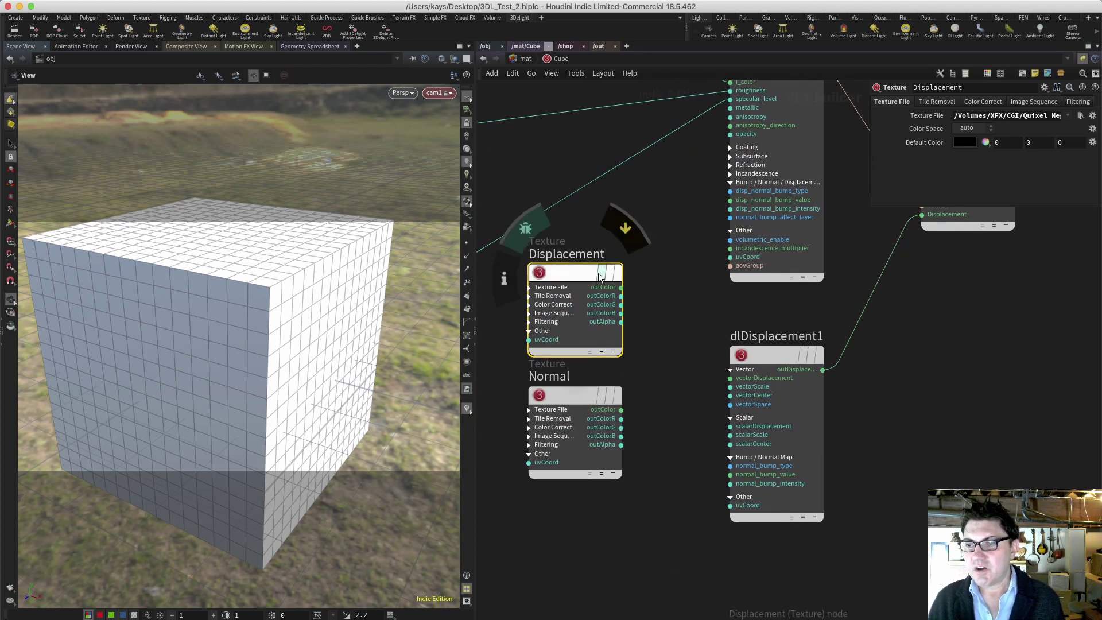
pyautogui.moveTo(622, 295); pyautogui.dragTo(732, 426)
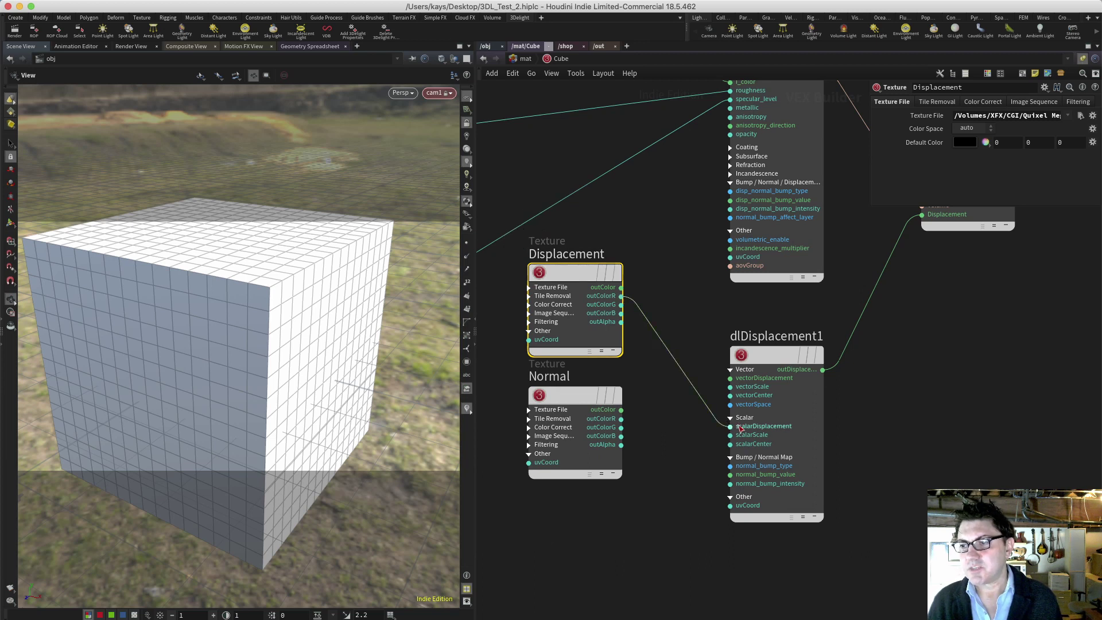
# - Set the scalar displacement scale of dlDisplacement1 to 0.1
pyautogui.click(784, 354)
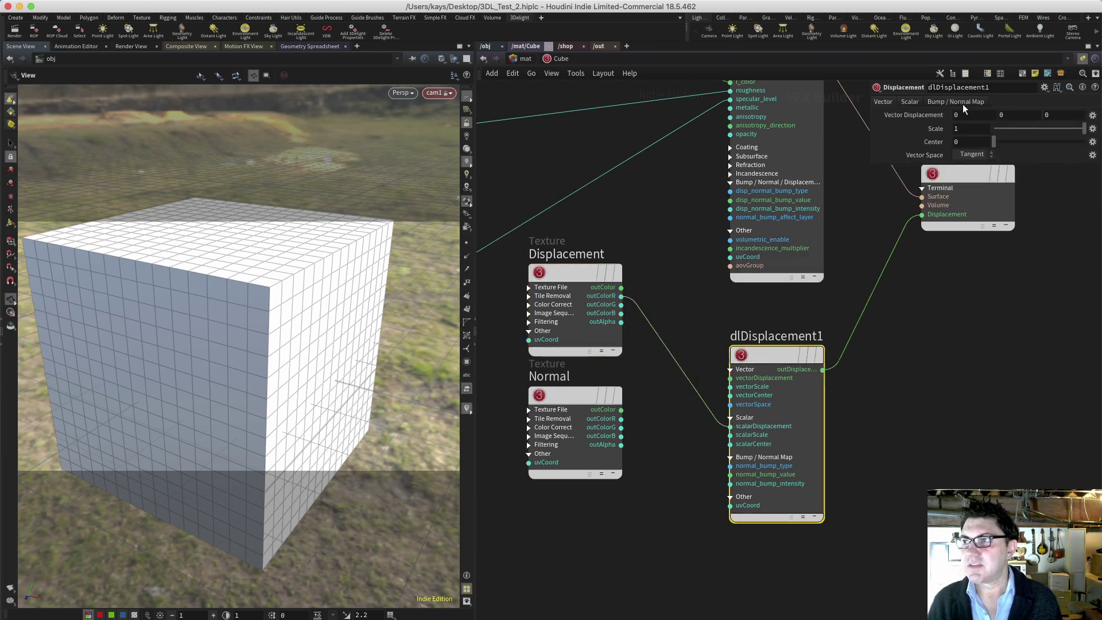
pyautogui.click(913, 102)
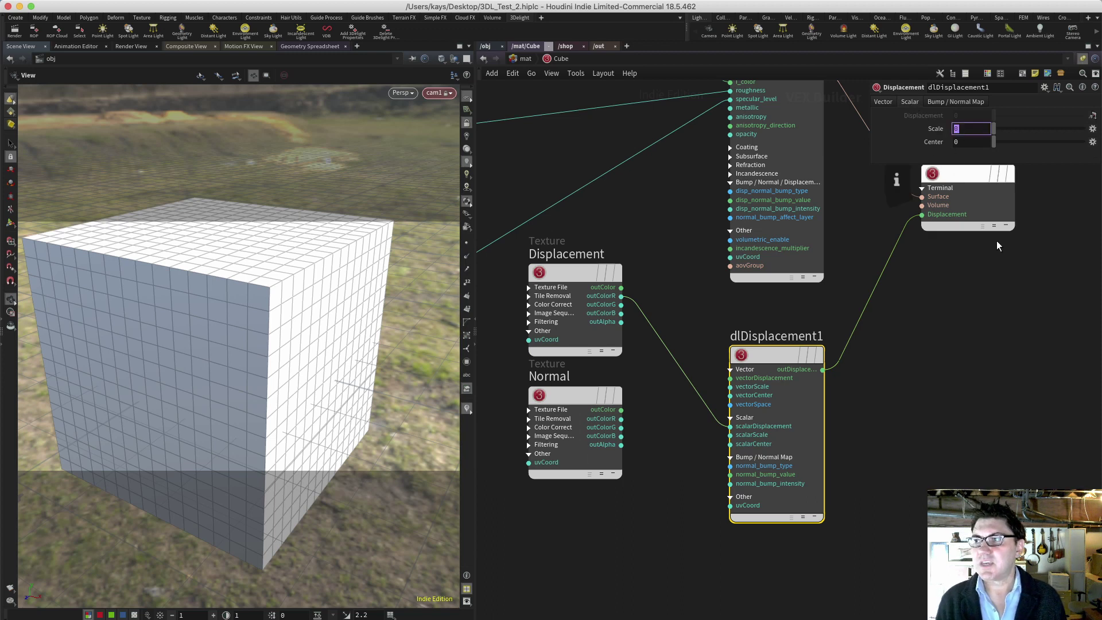
pyautogui.write('.1')
pyautogui.press('Return')
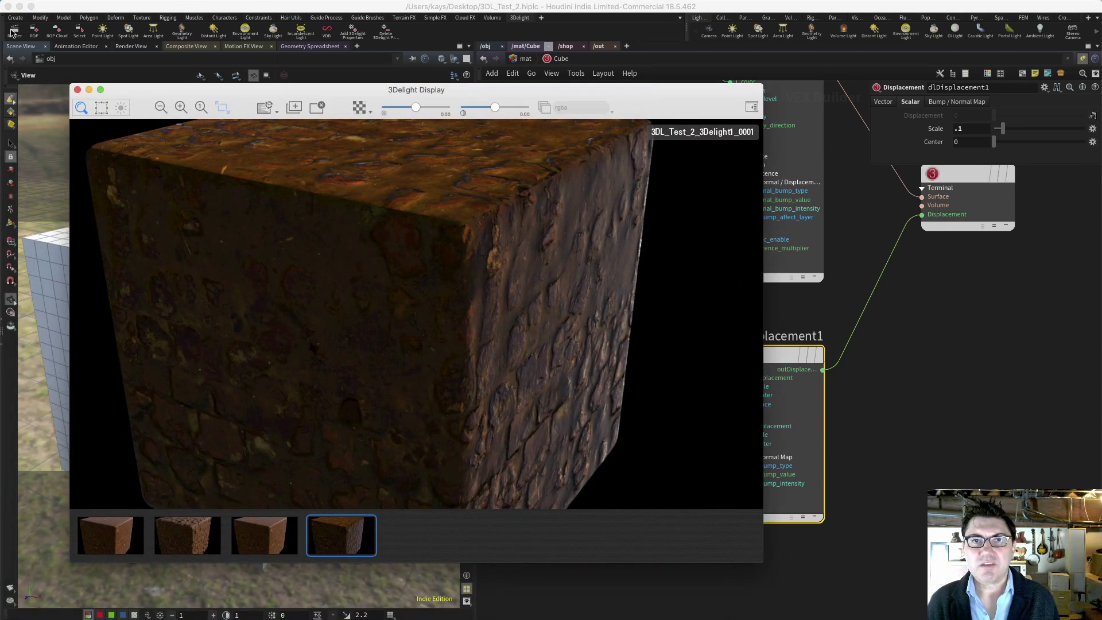
# - Render the displaced cube with 3Delight, show the new render and put the display window away
pyautogui.click(12, 31)
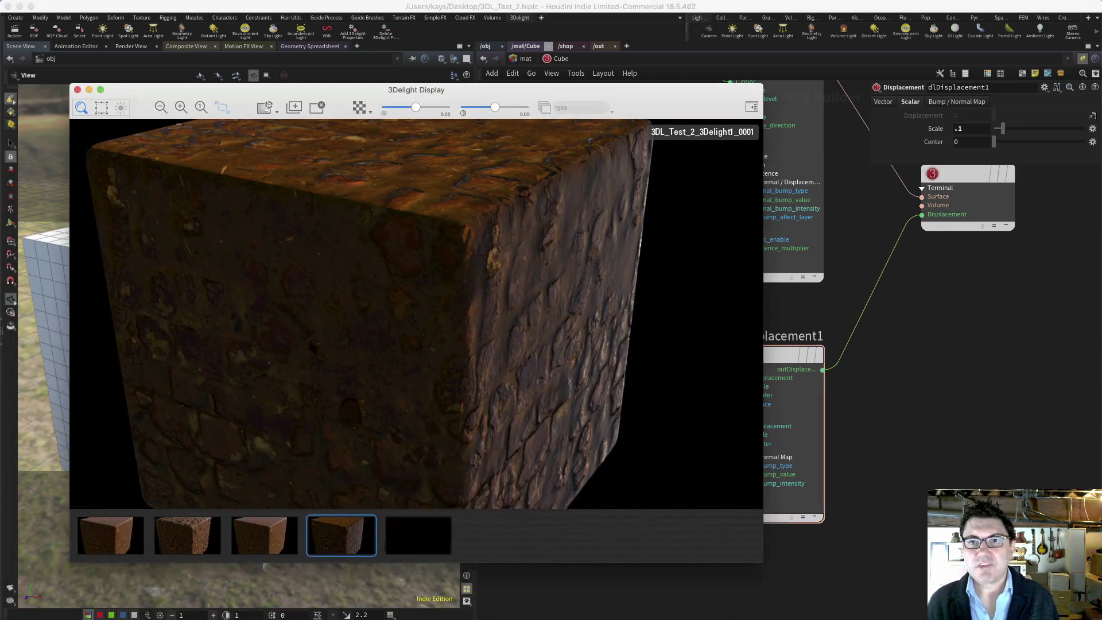
pyautogui.click(422, 539)
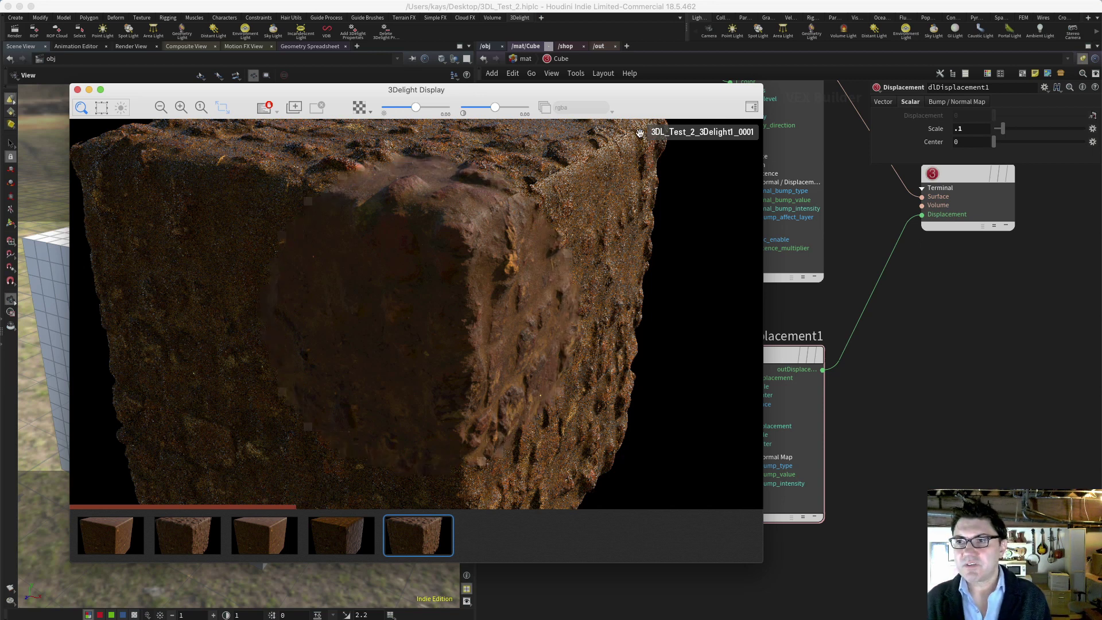
pyautogui.doubleClick(674, 101)
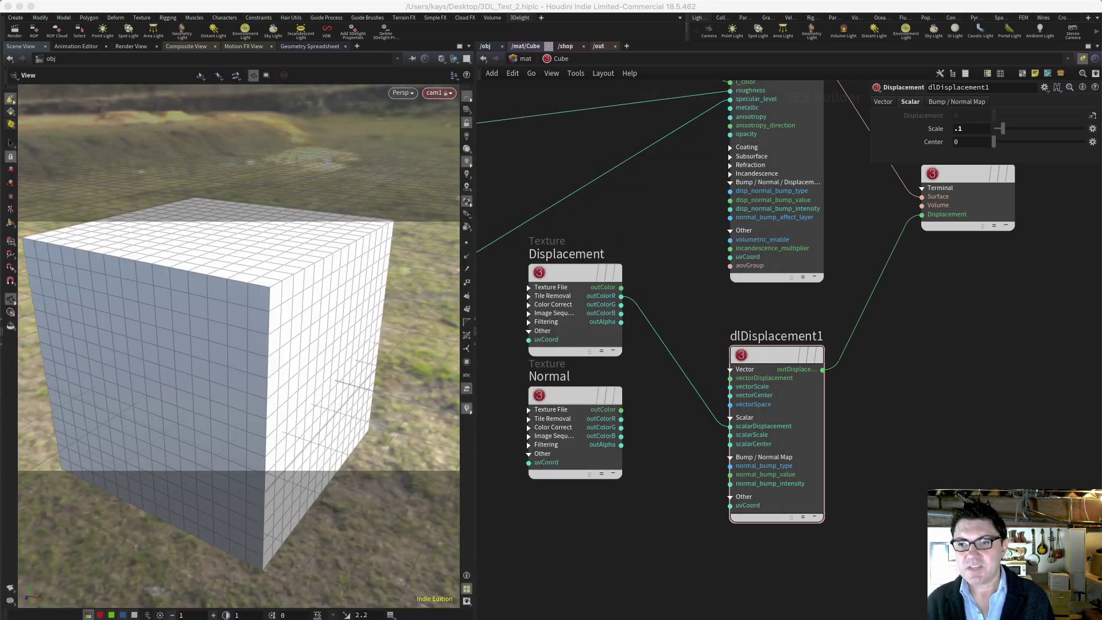
# - Connect the Normal texture's outColor to dlDisplacement1's normal_bump_value and set its type to Normal Map (DirectX) with intensity 0.5
pyautogui.click(579, 396)
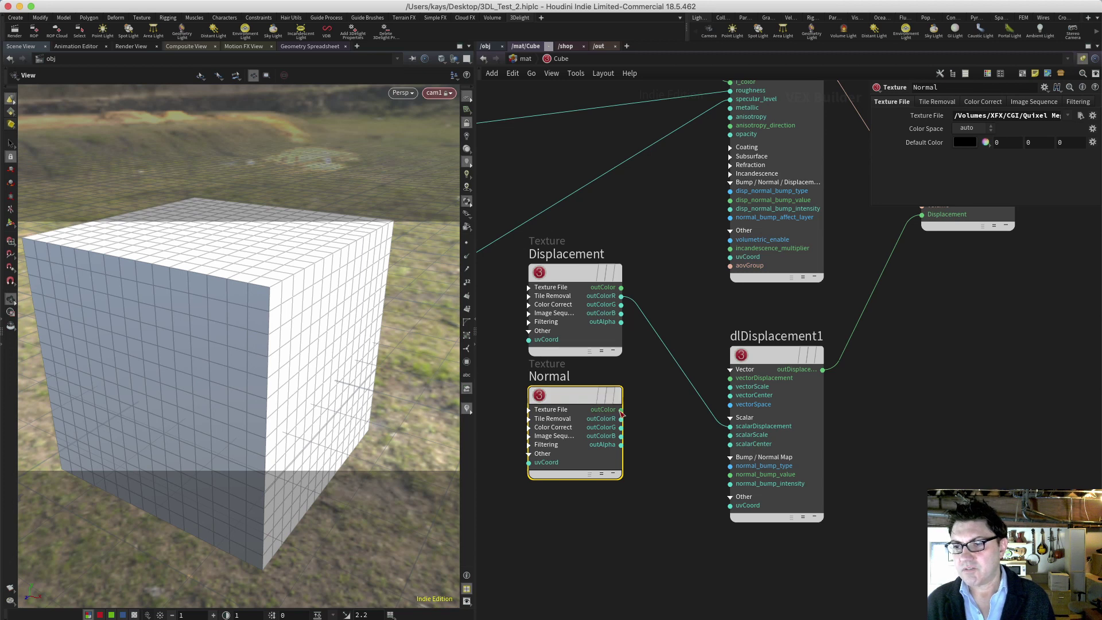
pyautogui.moveTo(621, 410); pyautogui.dragTo(740, 479)
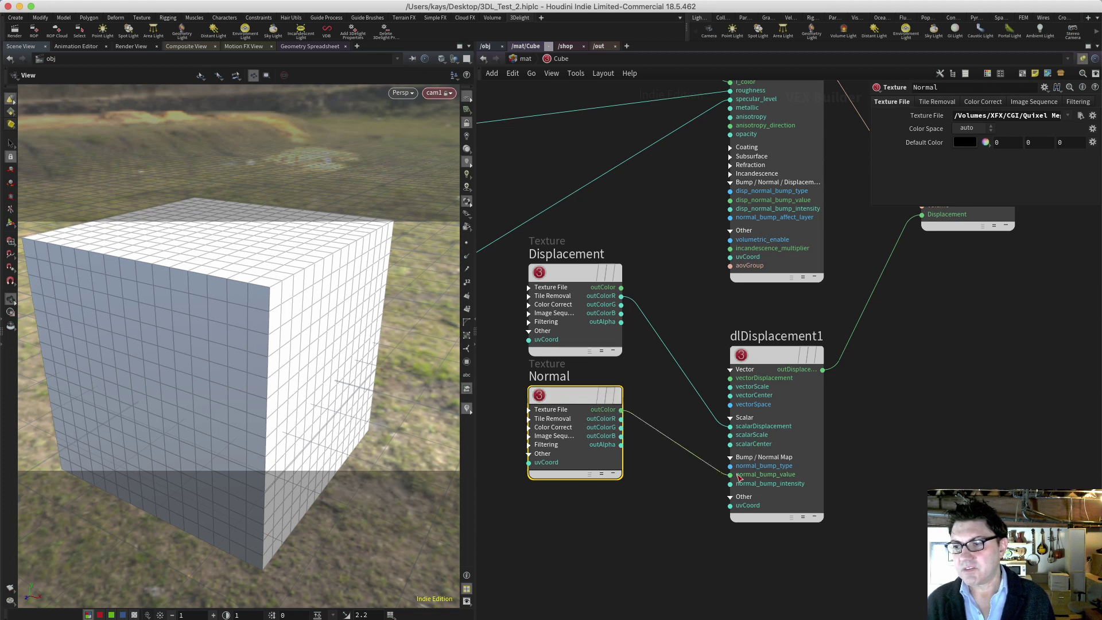
pyautogui.click(787, 364)
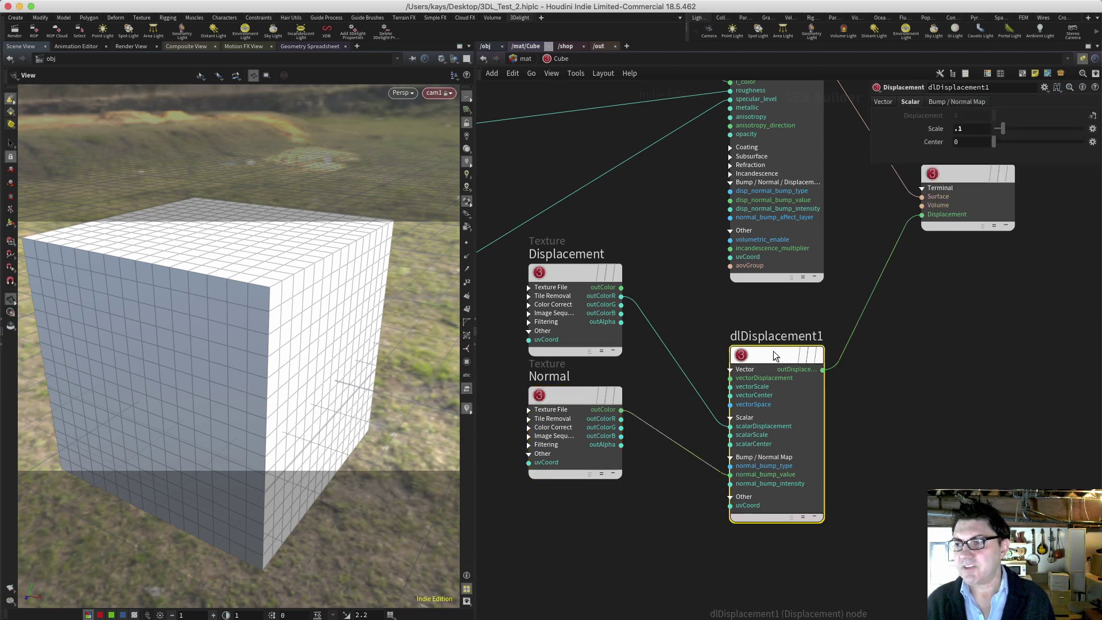
pyautogui.click(974, 100)
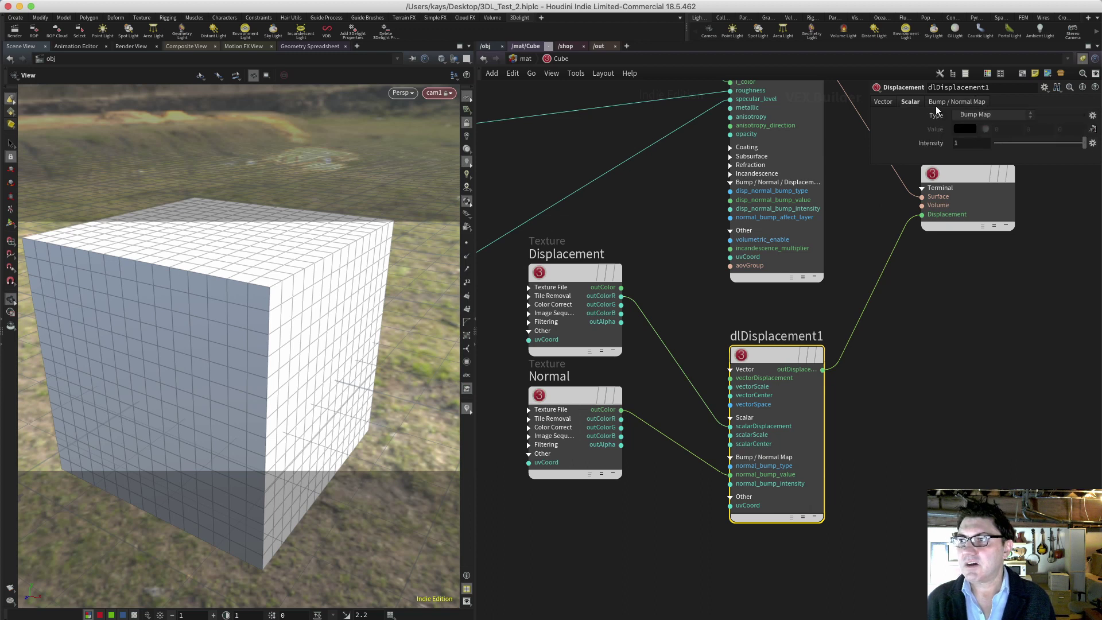
pyautogui.click(1016, 117)
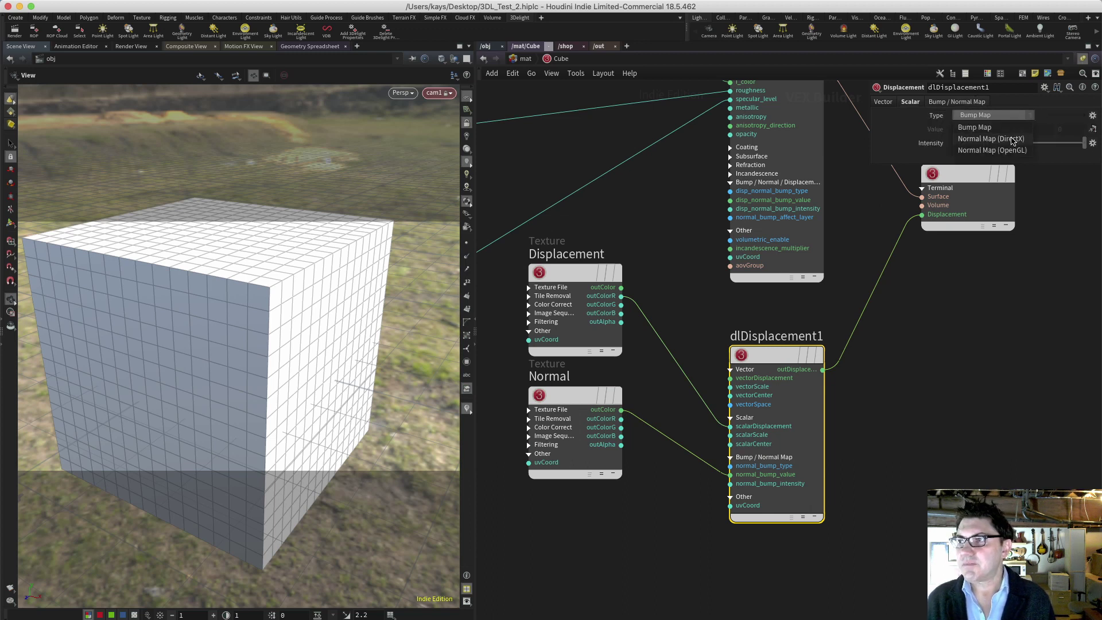
pyautogui.click(1013, 139)
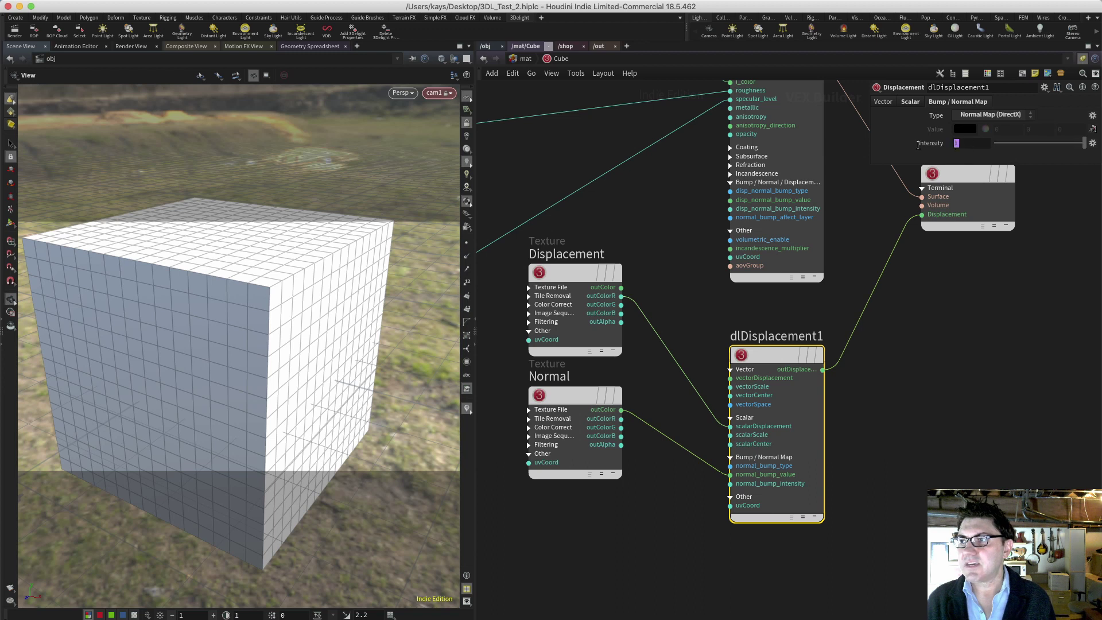
pyautogui.write('.5')
pyautogui.press('Return')
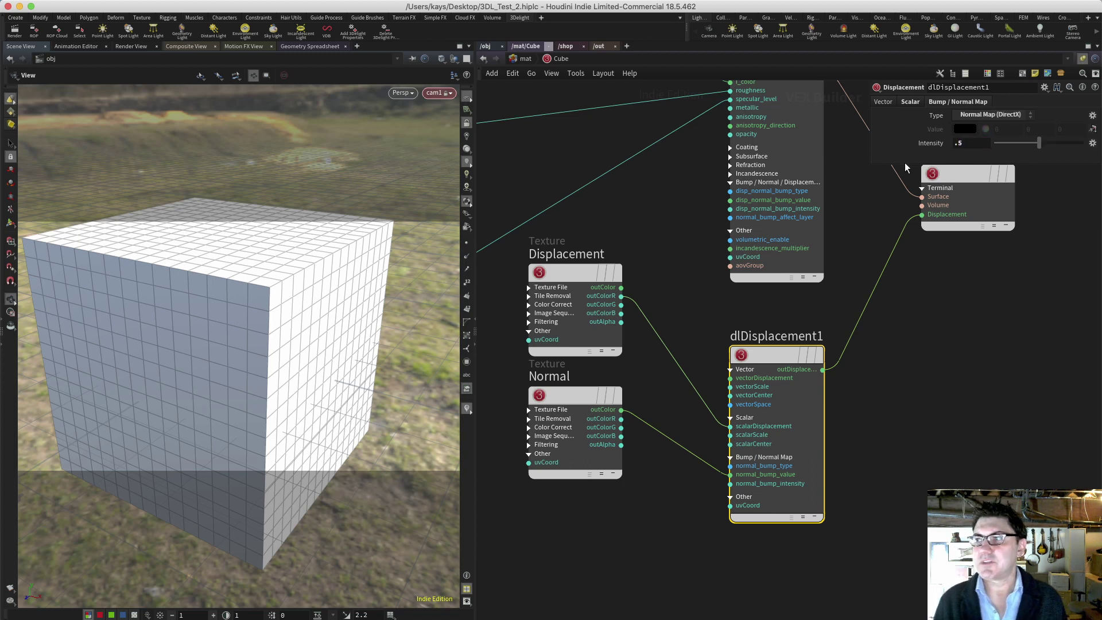
# - Render the cube with combined displacement and normal map in 3Delight and show the newest render
pyautogui.click(15, 32)
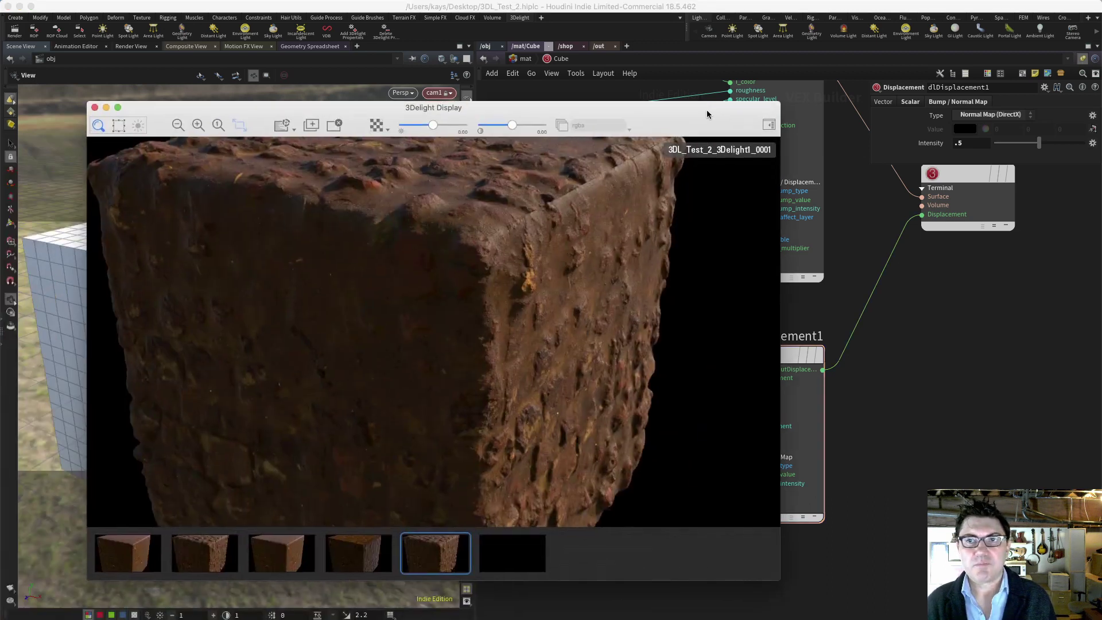
pyautogui.moveTo(707, 109); pyautogui.dragTo(712, 83)
pyautogui.click(515, 537)
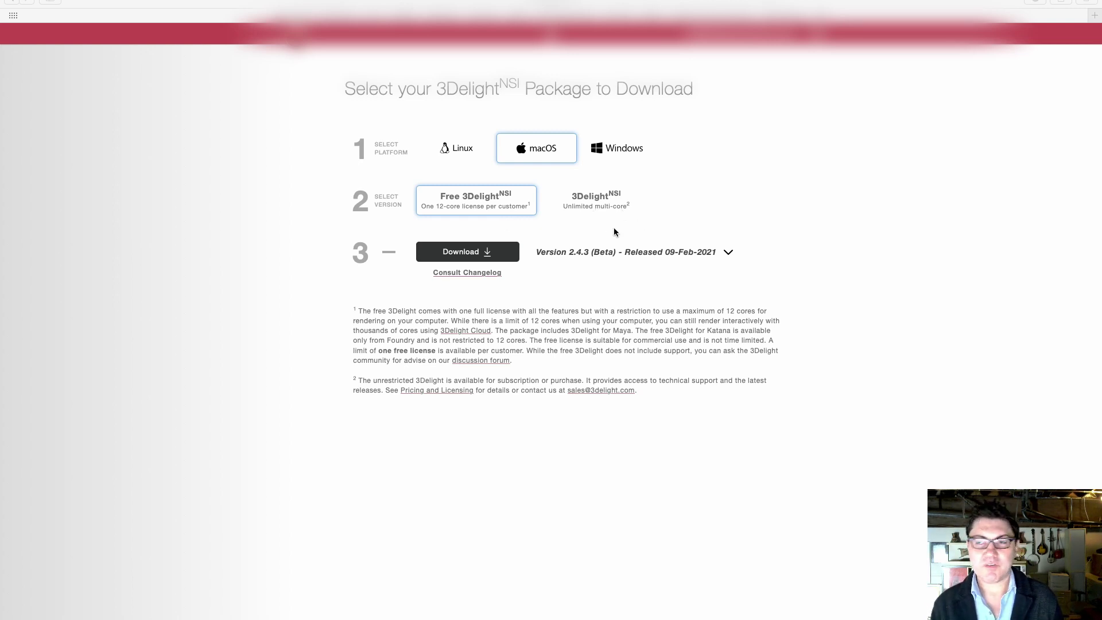
# - Switch to the 3Delight download page in the web browser and open the changelog
pyautogui.click(480, 274)
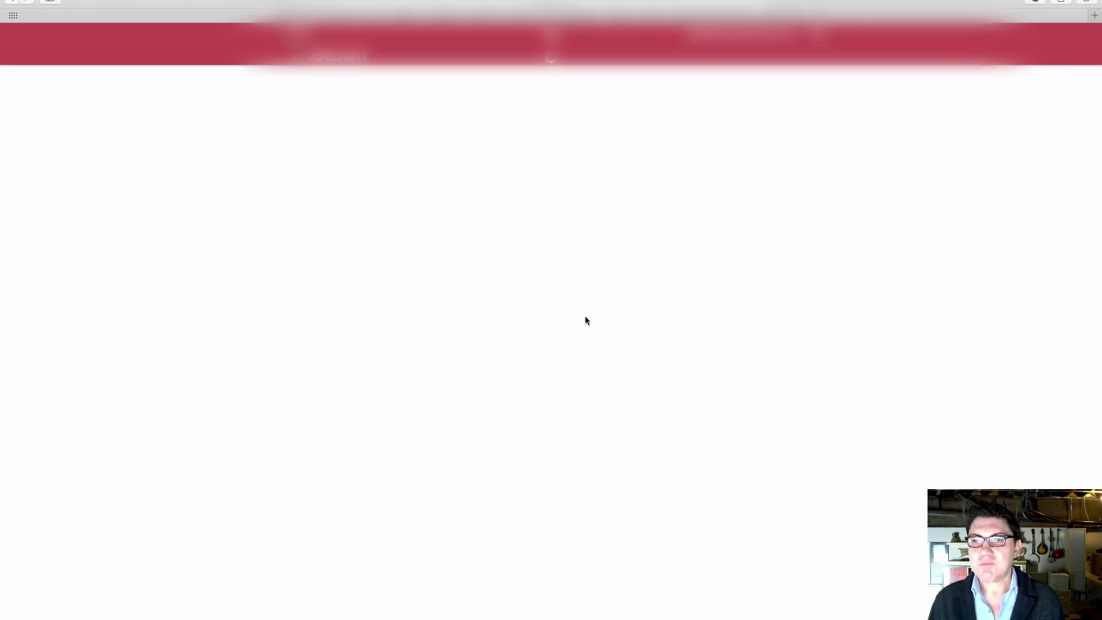